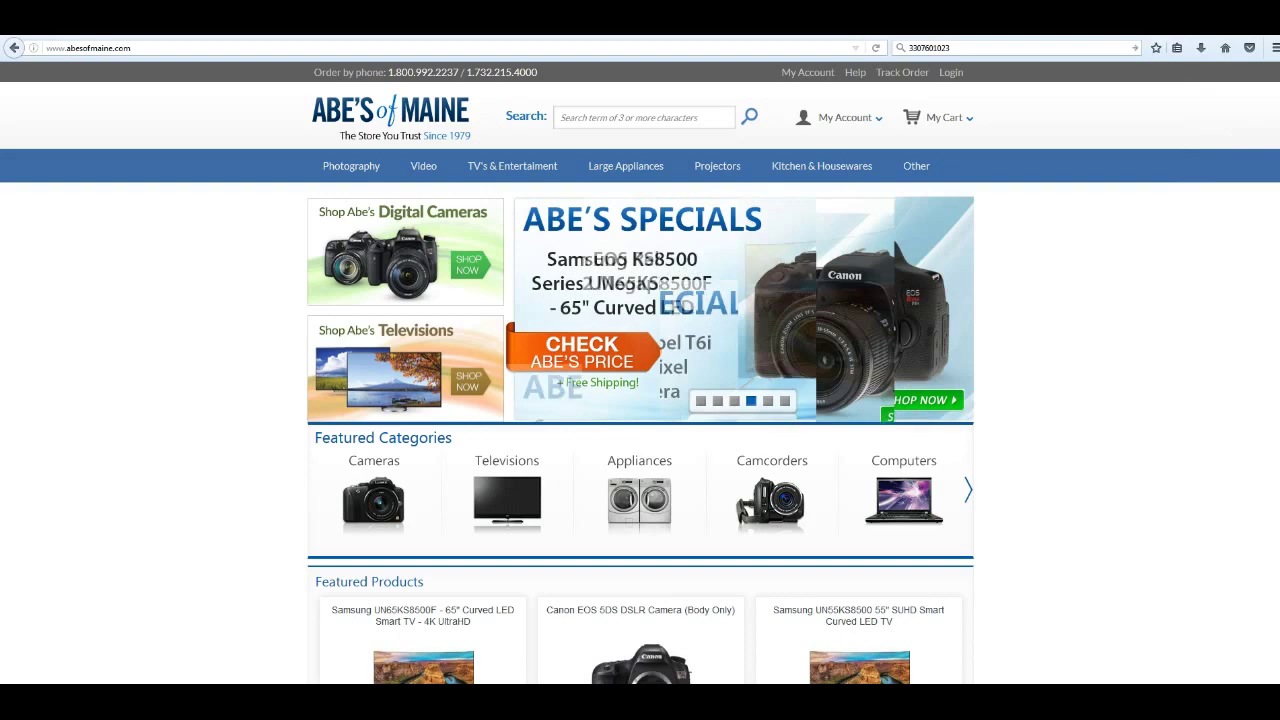
# Switch to Tactical Arbitrage's Product Search and select abesofmaine.com (UPC/EAN Search) as the website to explore.
pyautogui.click(1030, 25)
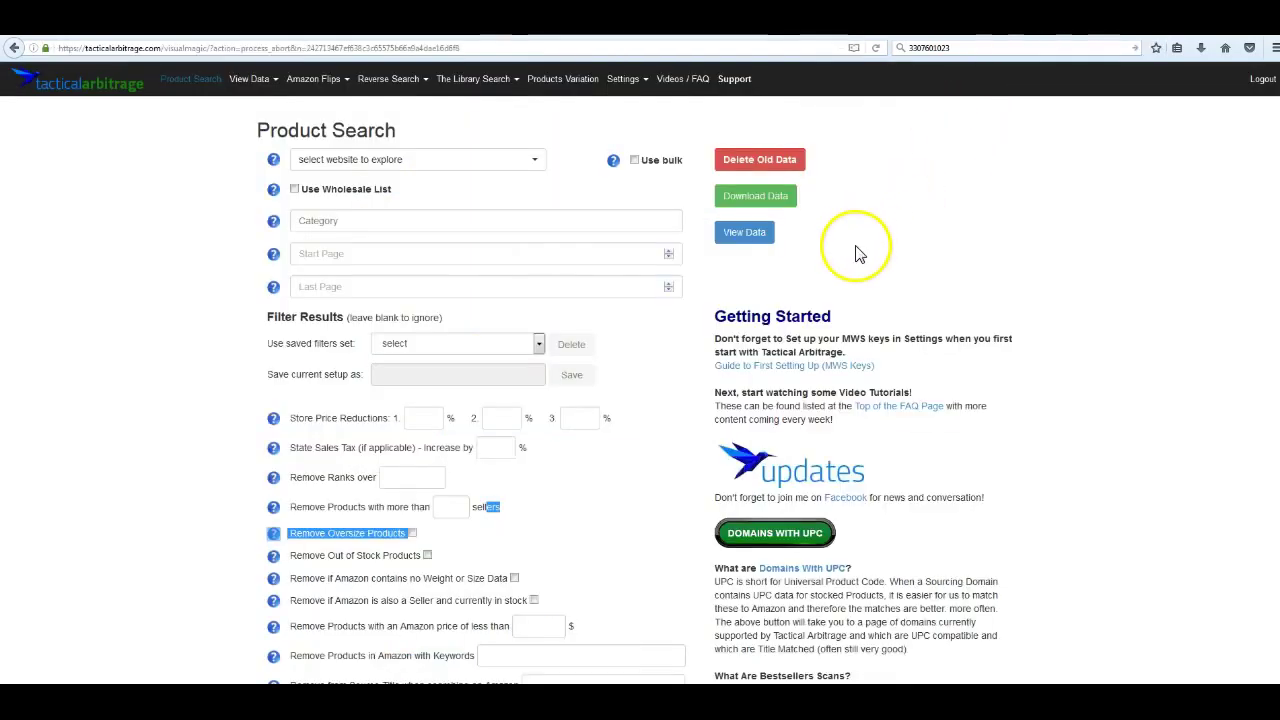
pyautogui.click(471, 162)
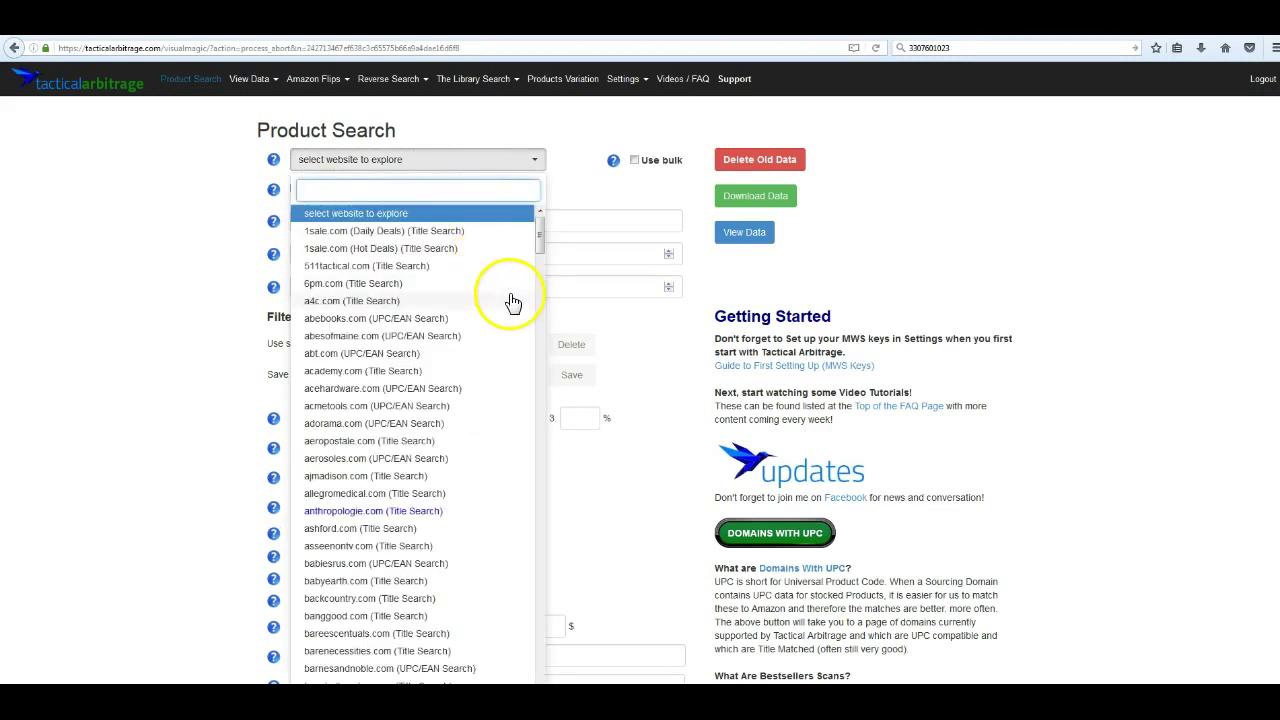
pyautogui.click(473, 340)
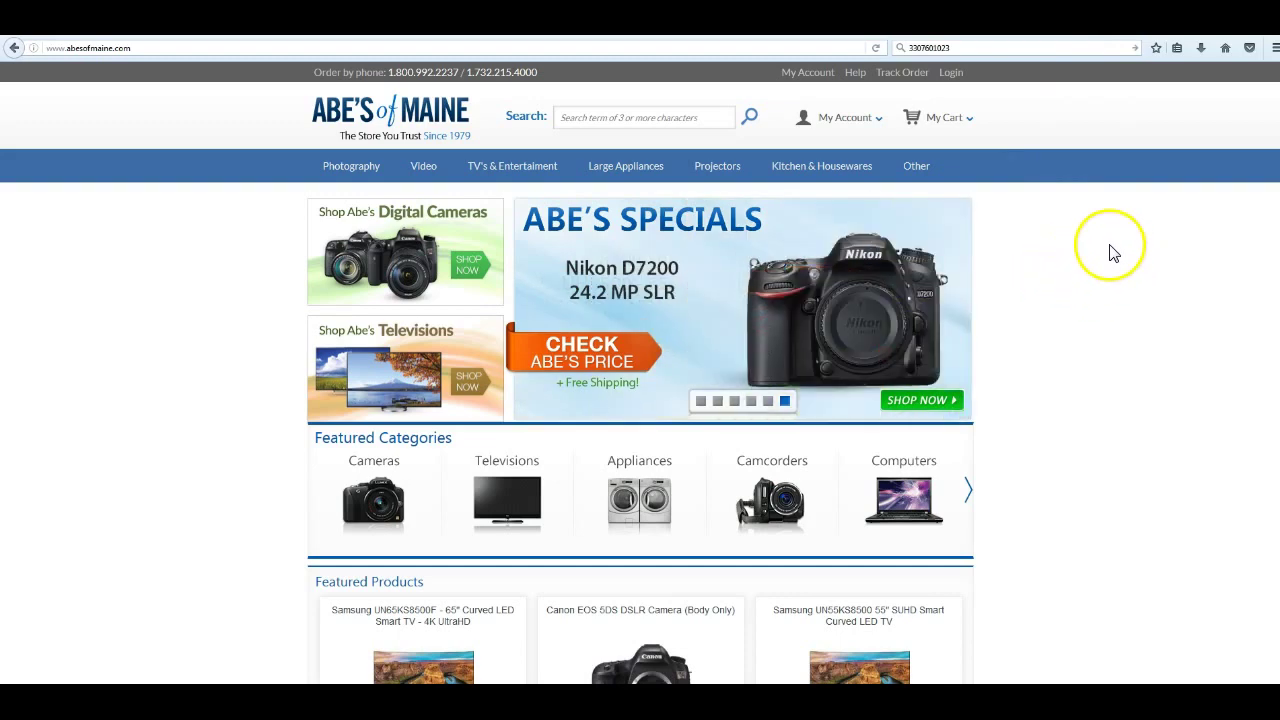
# Fill the Category with the example LED_OLED_Televisions URL and set the Start Page to 1.
pyautogui.hotkey('ctrl', 'Tab')
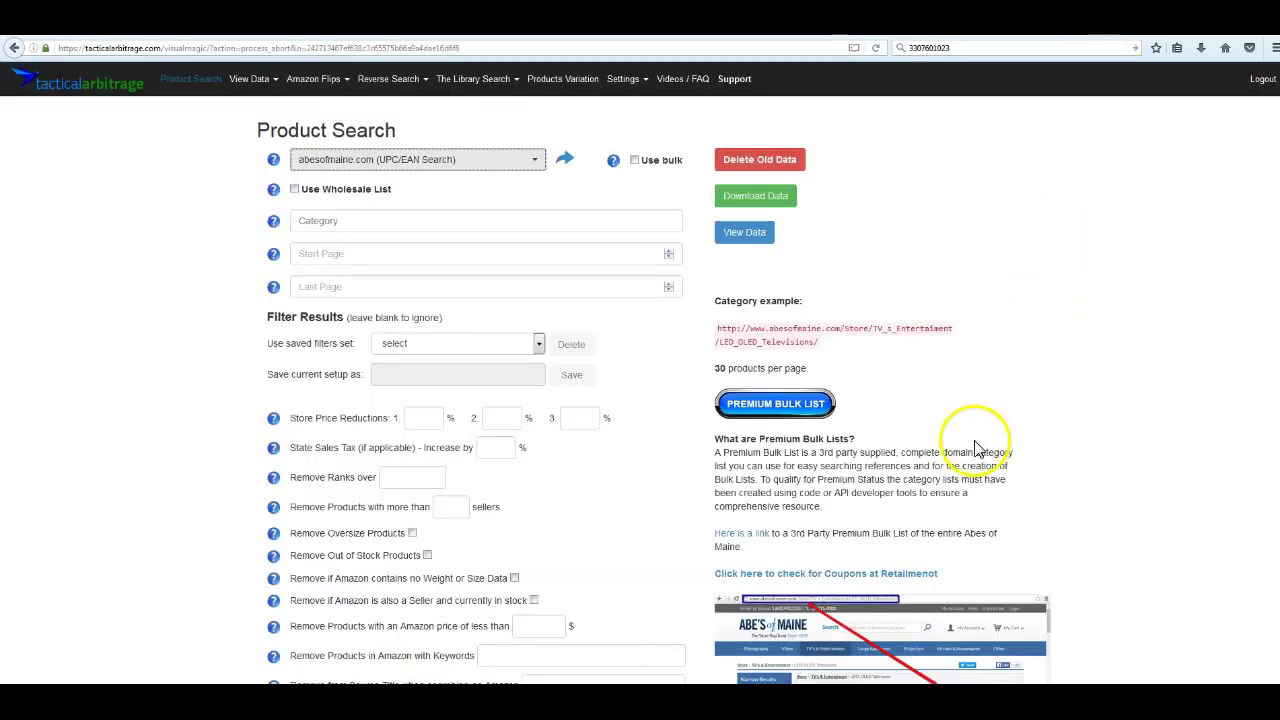
pyautogui.click(871, 337)
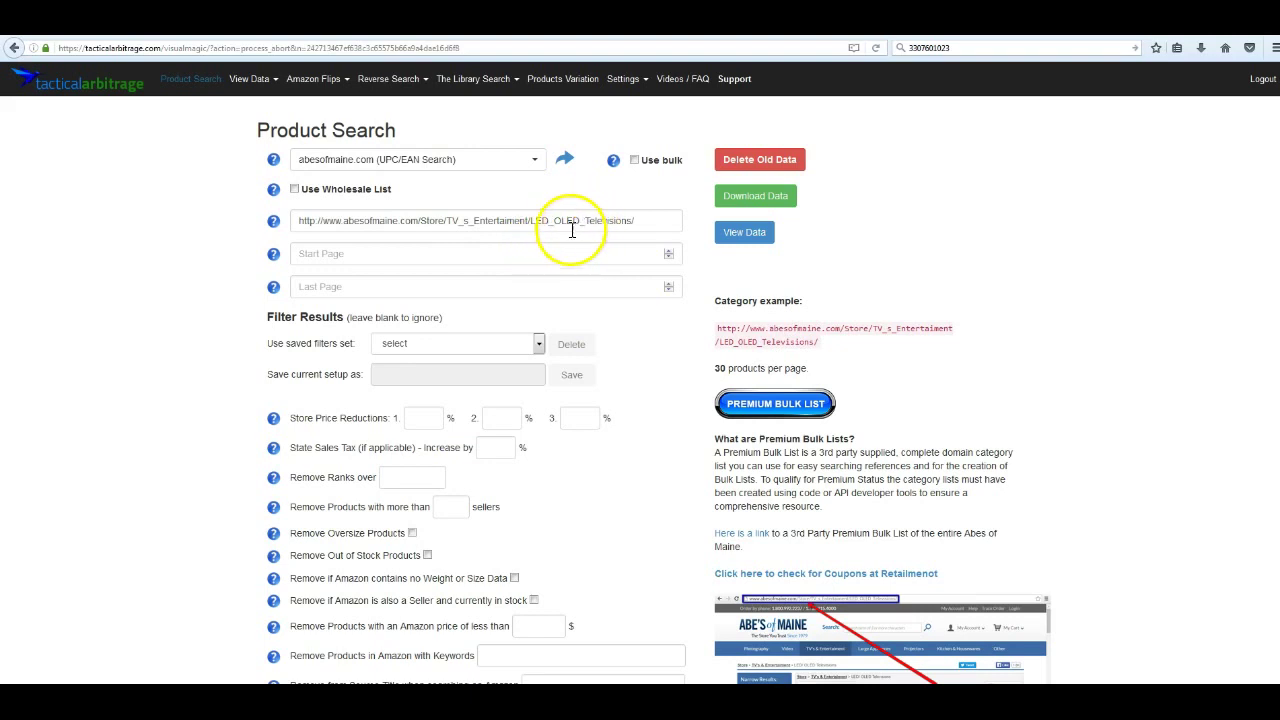
pyautogui.click(651, 220)
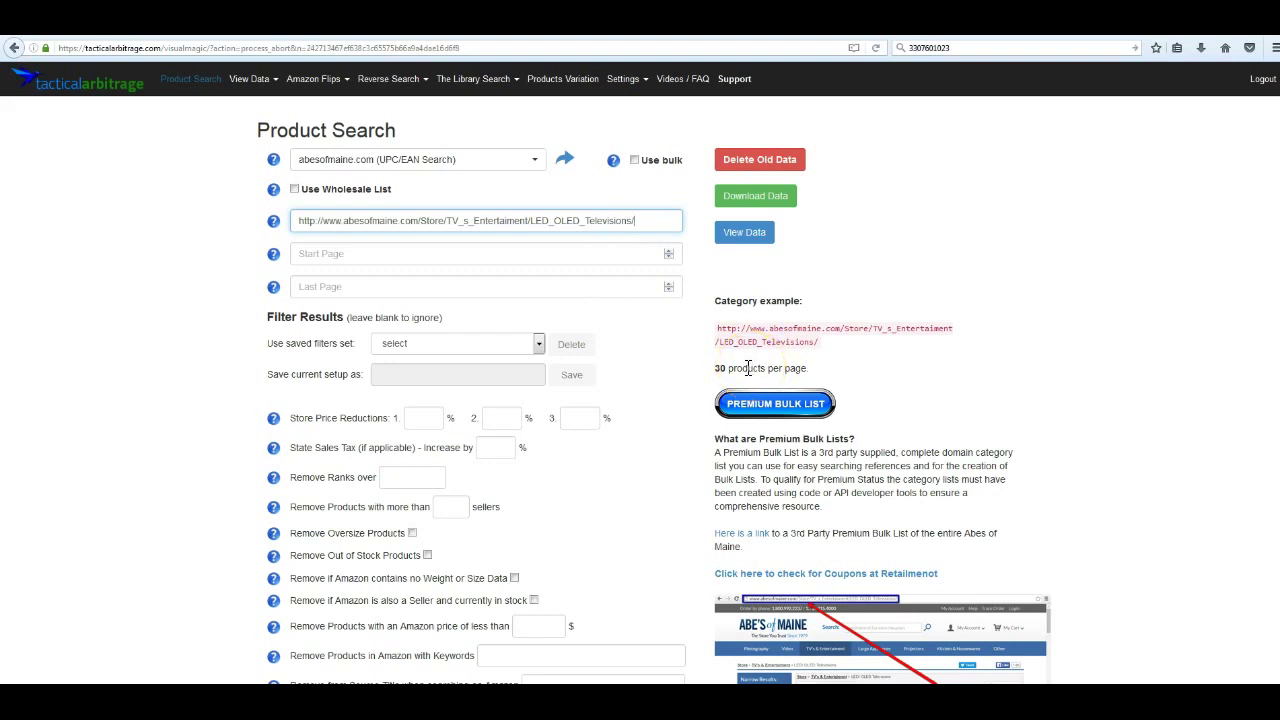
pyautogui.click(532, 253)
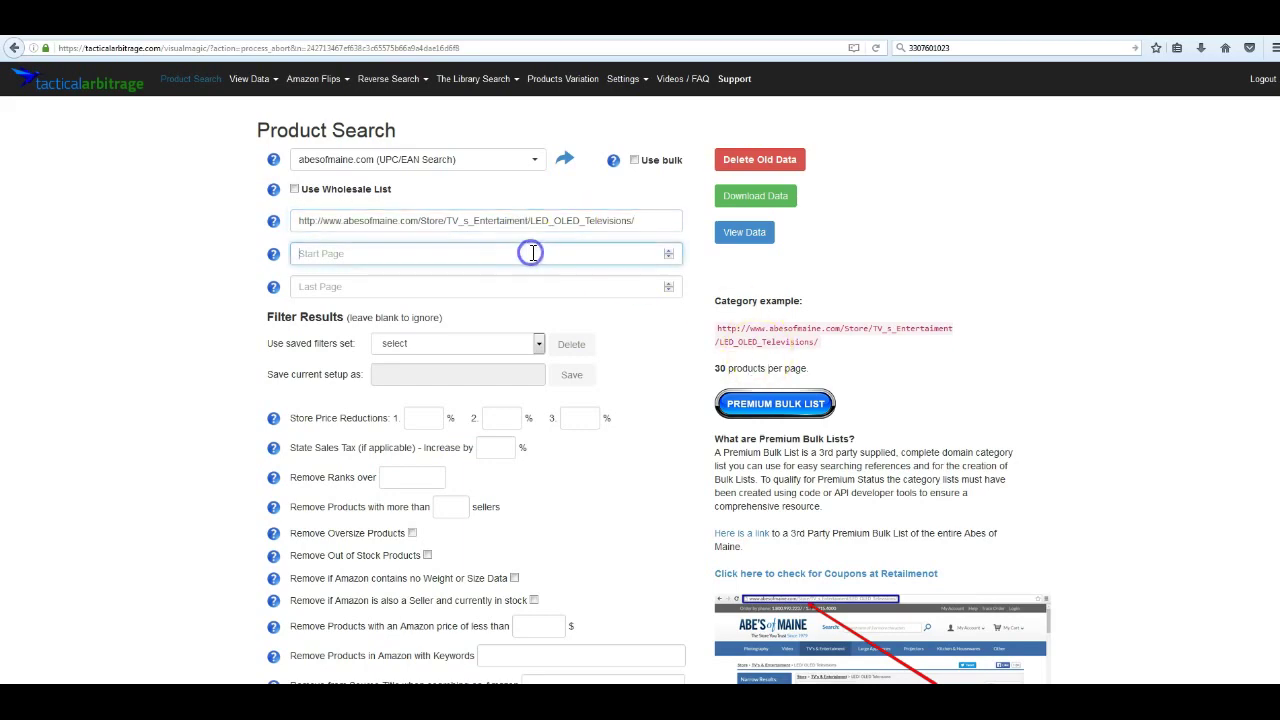
pyautogui.write('1')
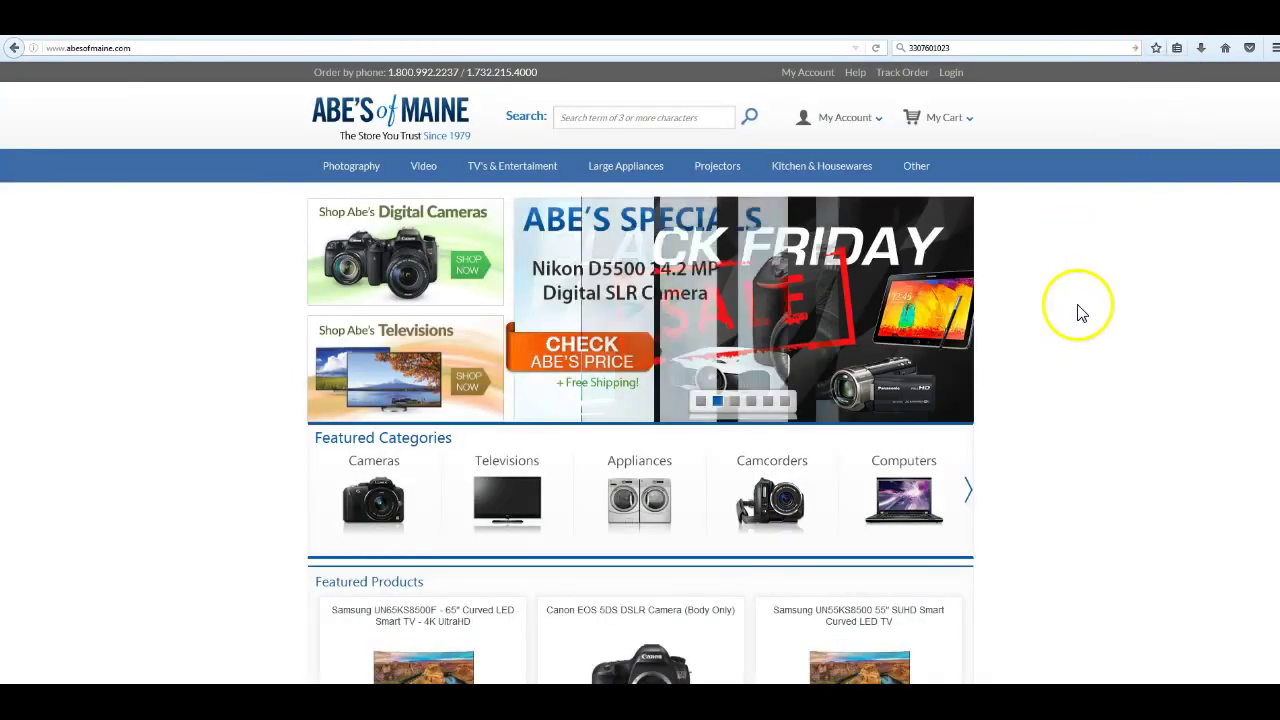
# Copy the category URL from Product Search and open that LED/OLED Televisions page in the Abe's of Maine tab.
pyautogui.scroll(-3, 1134, 377)
pyautogui.scroll(3, 1174, 372)
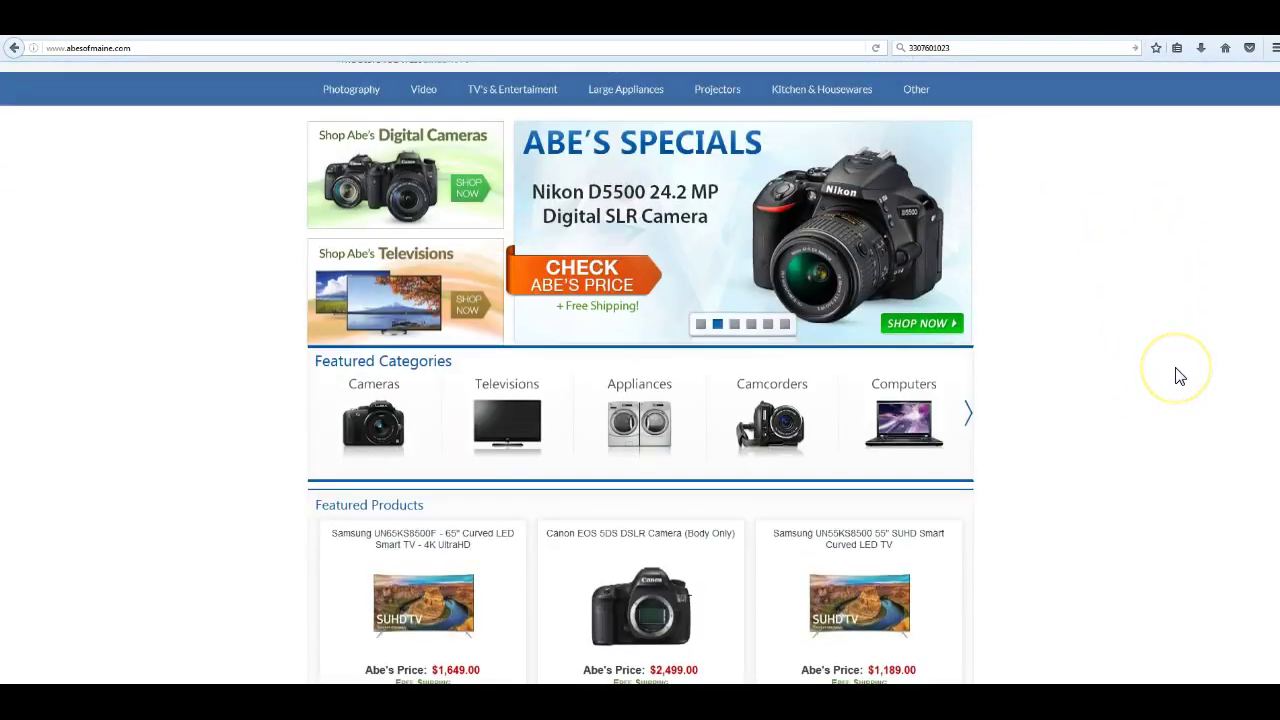
pyautogui.scroll(-1, 1172, 371)
pyautogui.scroll(2, 1105, 193)
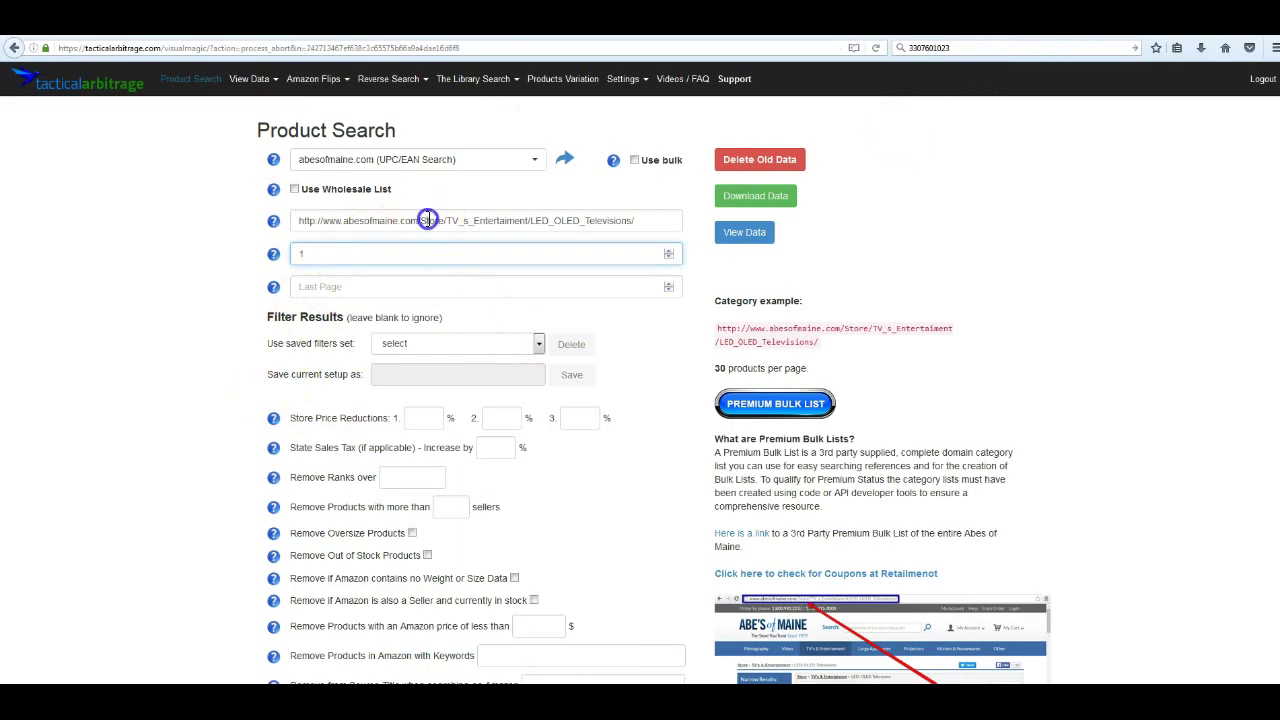
pyautogui.click(427, 220)
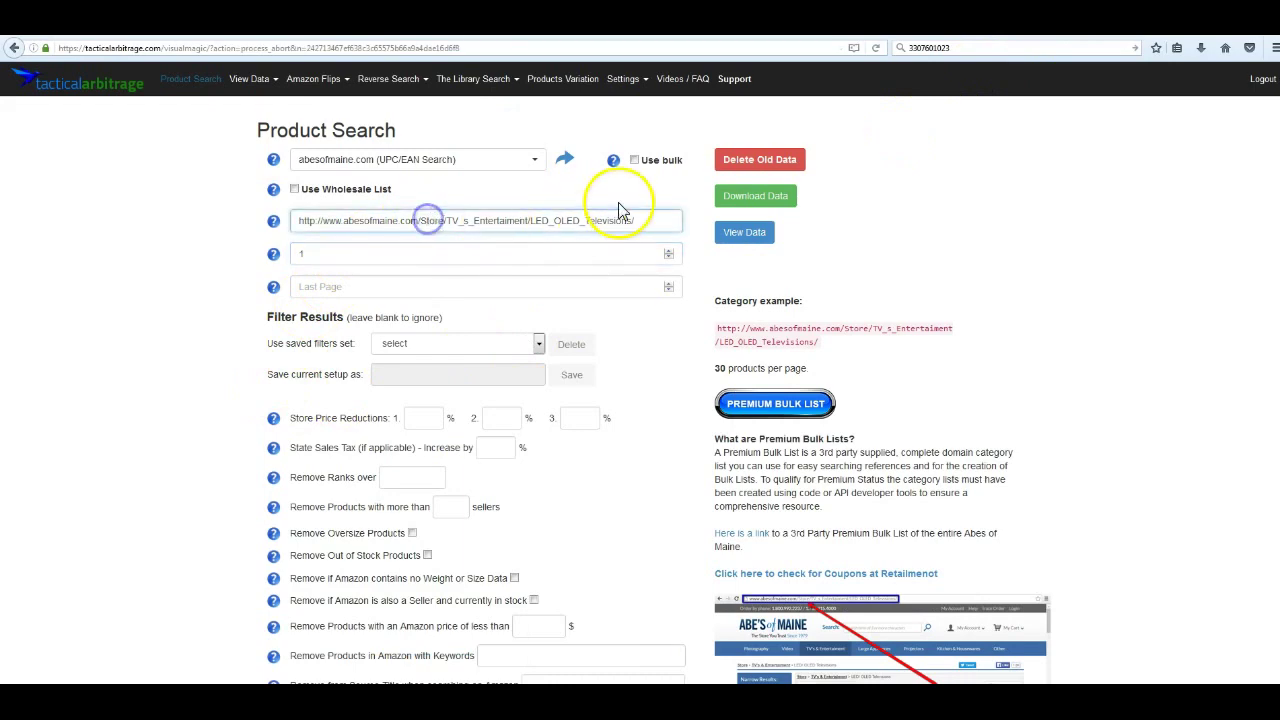
pyautogui.hotkey('ctrl', 'a')
pyautogui.rightClick(1046, 84)
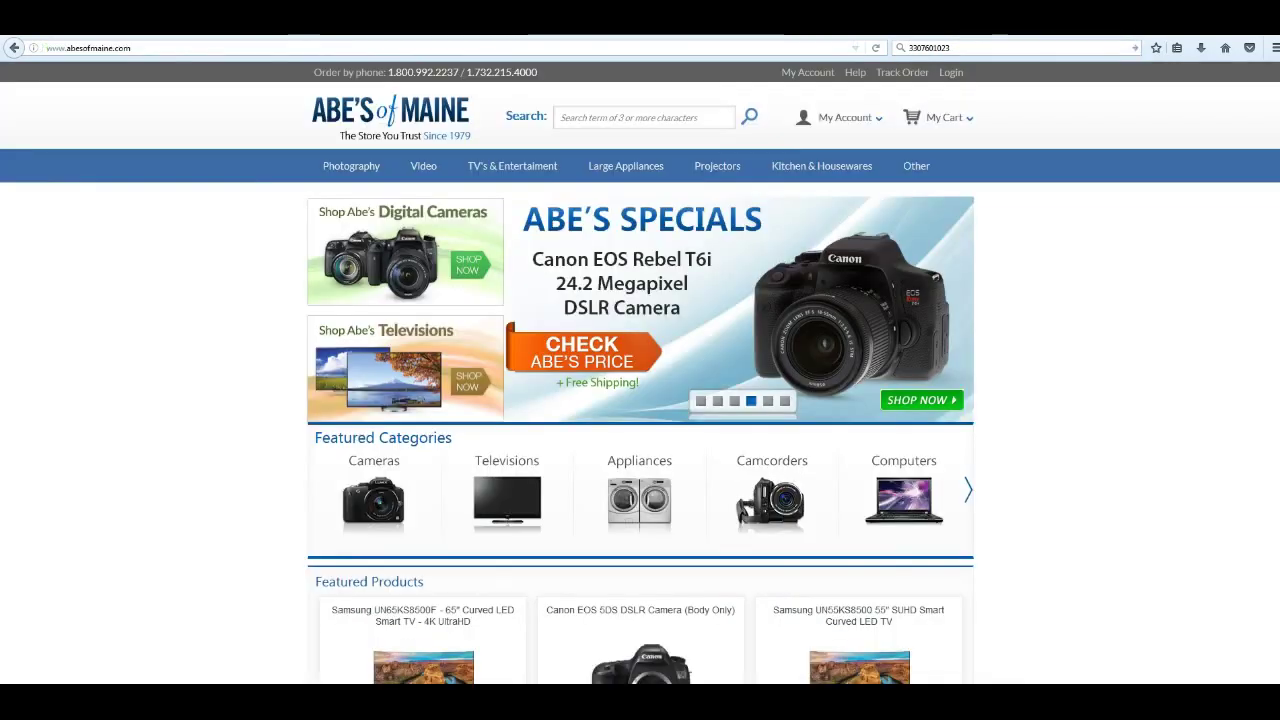
pyautogui.click(520, 48)
pyautogui.write('http://www.abesofmaine.com/Store/TV_s_Entertainment/LED_OLED_Televisions/')
pyautogui.press('Return')
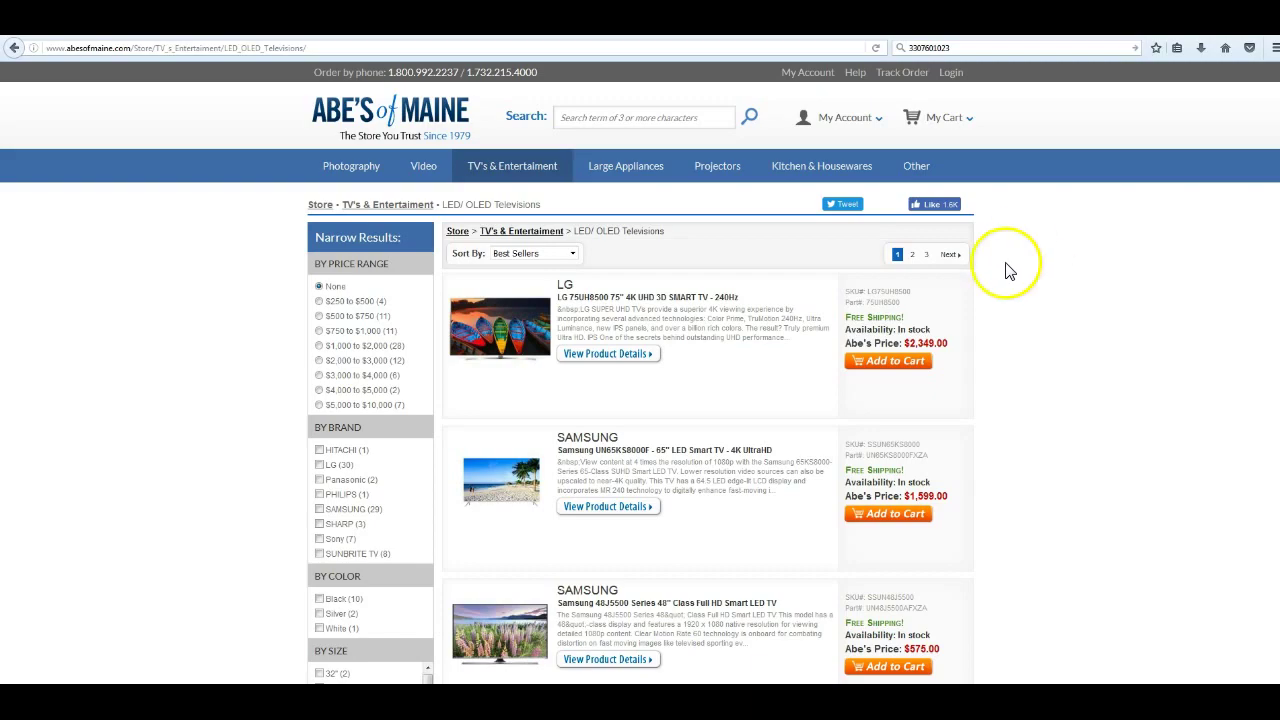
# Check the page count of the LED/OLED Televisions category and set the Last Page in Product Search to 3.
pyautogui.scroll(-10, 900, 343)
pyautogui.scroll(-10, 943, 405)
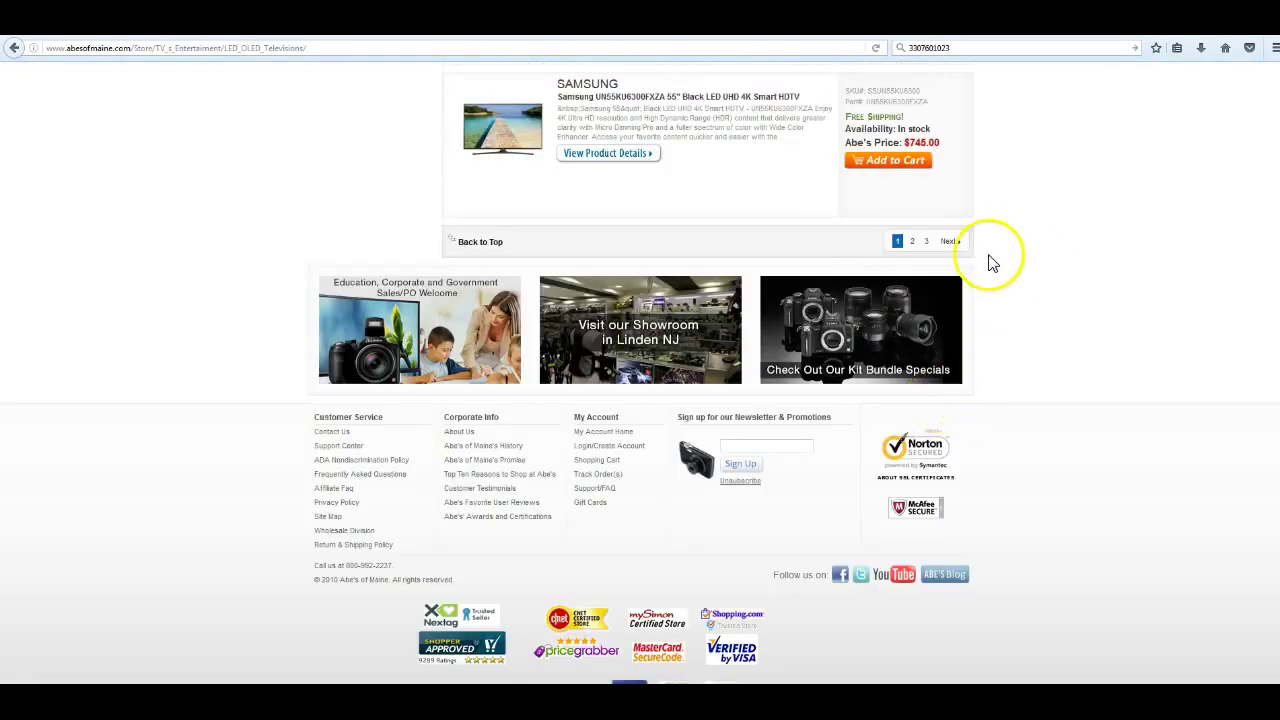
pyautogui.scroll(5, 800, 240)
pyautogui.scroll(10, 800, 240)
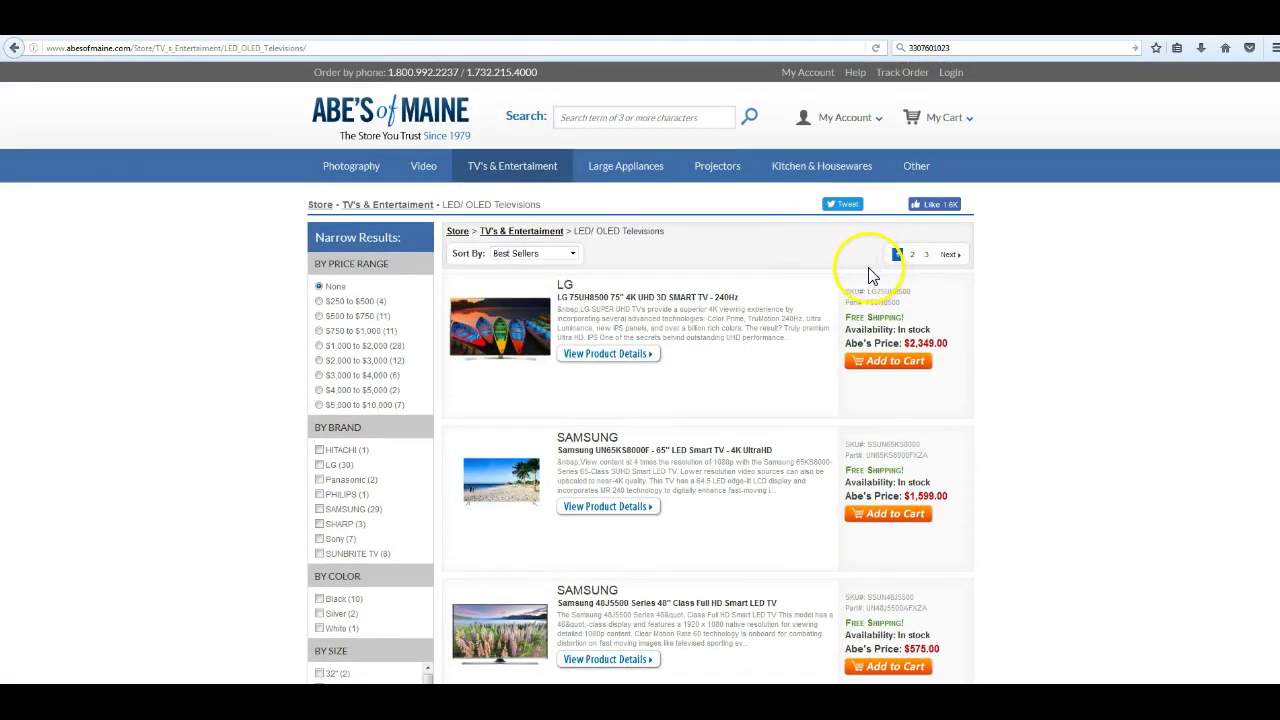
pyautogui.hotkey('ctrl', 'Tab')
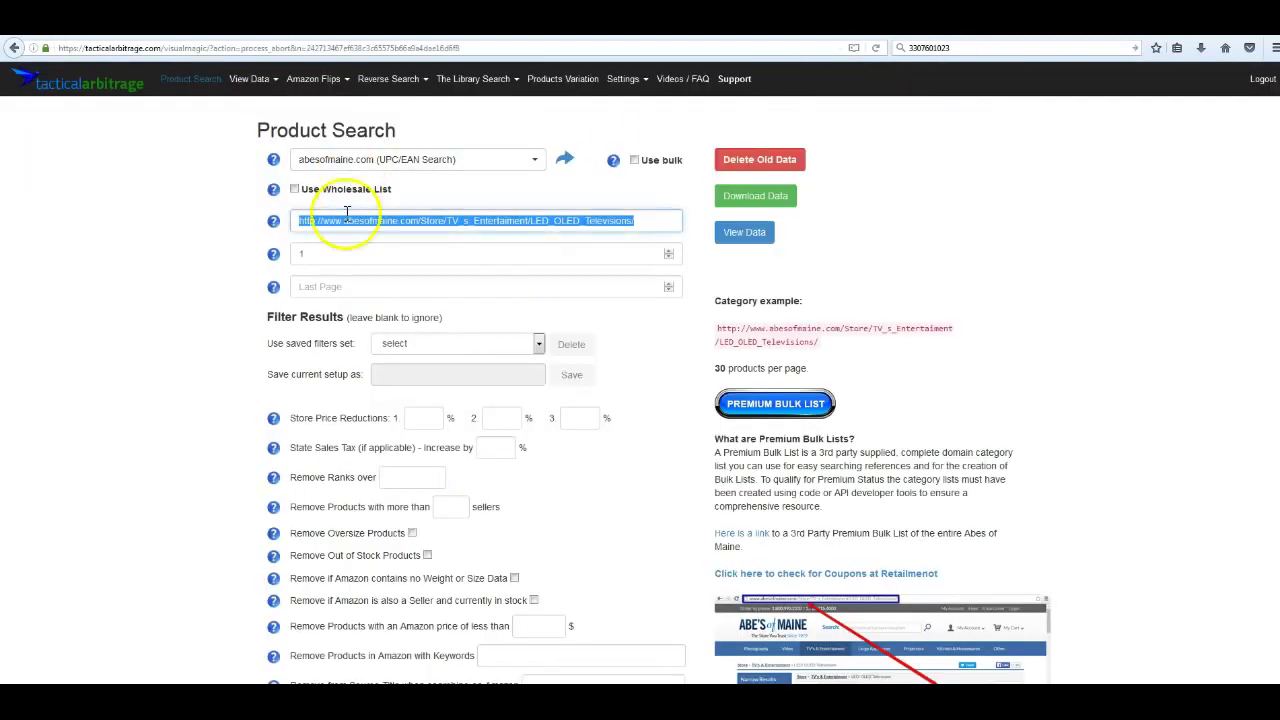
pyautogui.click(383, 285)
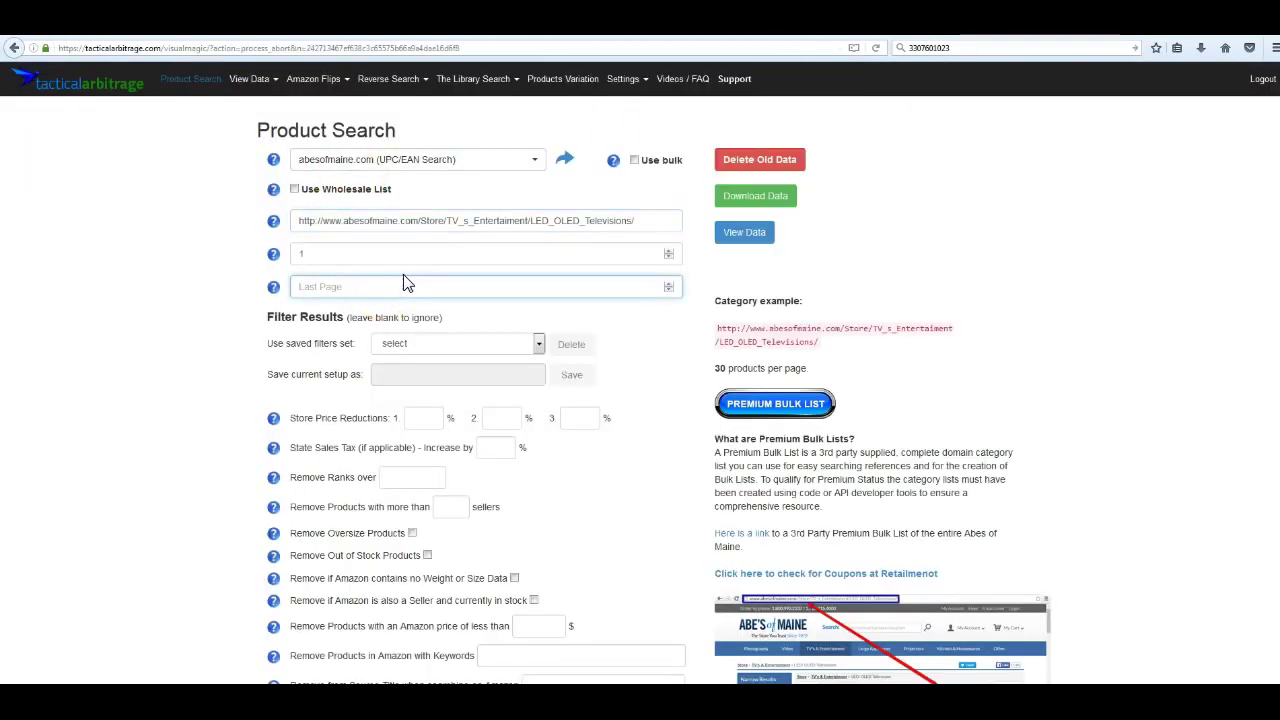
pyautogui.write('3')
# Return to the Abe's of Maine television listing and filter it by the $750 to $1,000 price range.
pyautogui.click(22, 680)
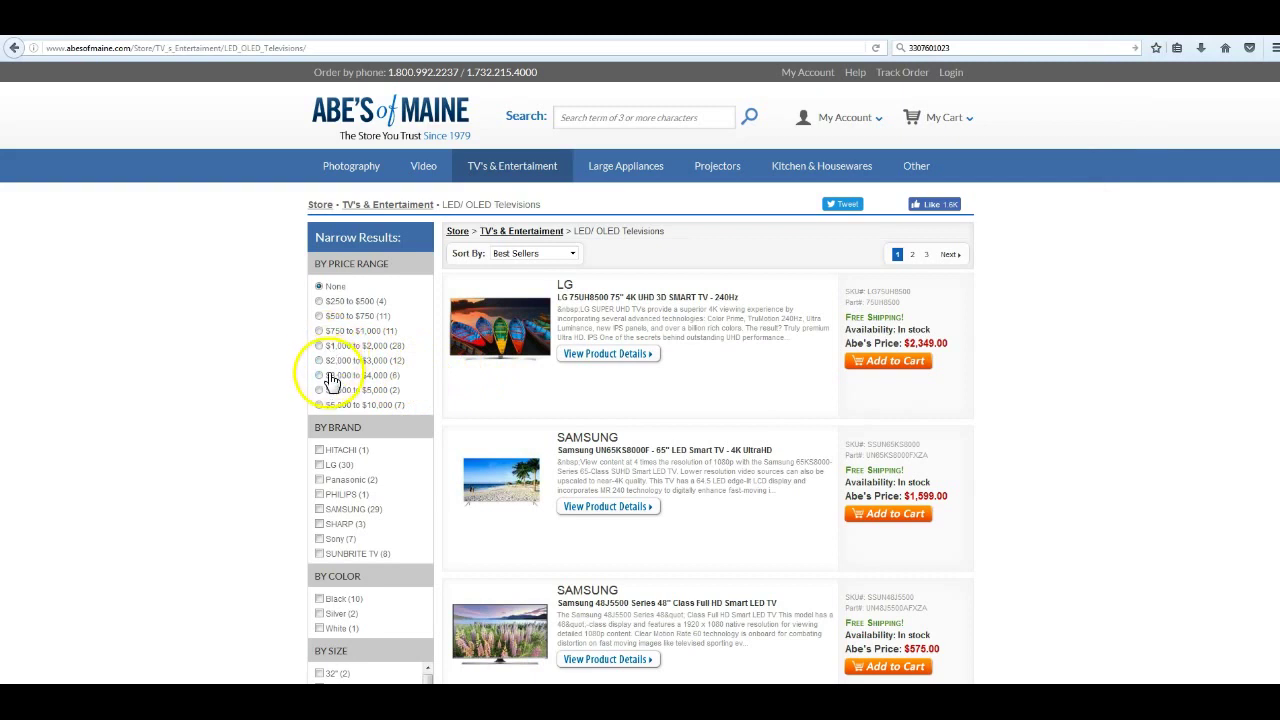
pyautogui.click(320, 332)
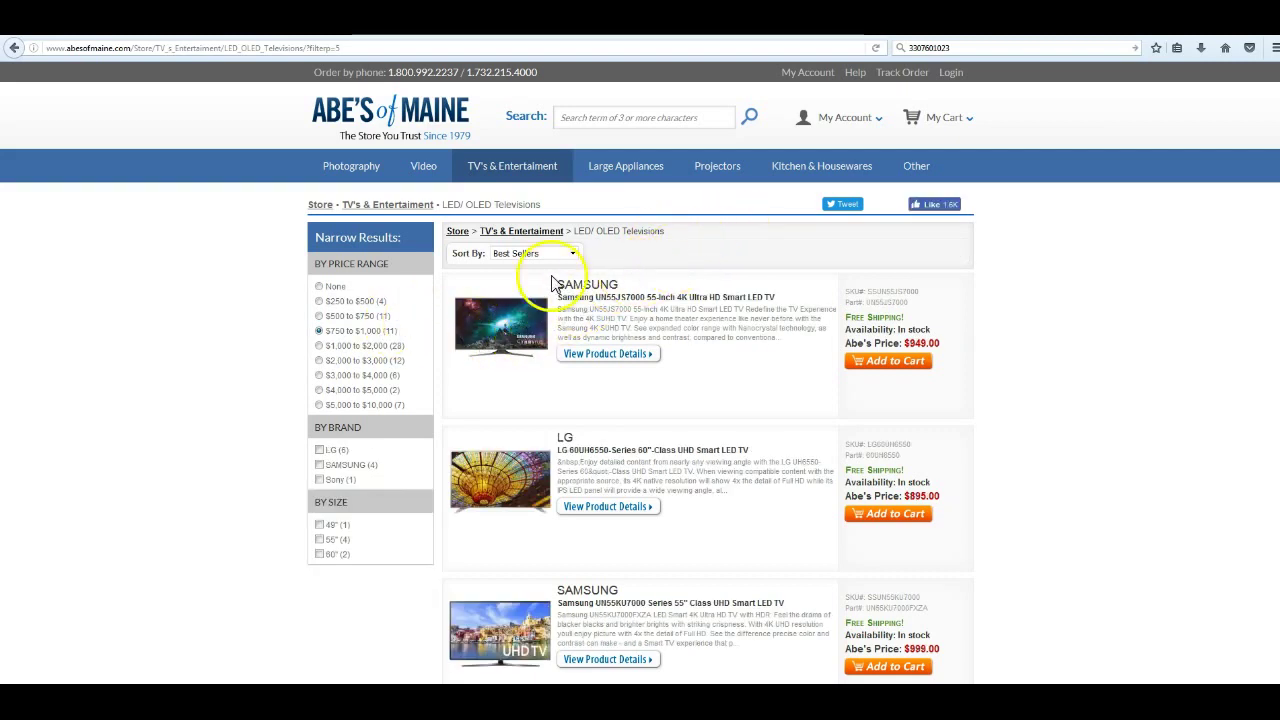
# Open the Projectors category from the main Store page and look through its first results page and page count.
pyautogui.click(457, 231)
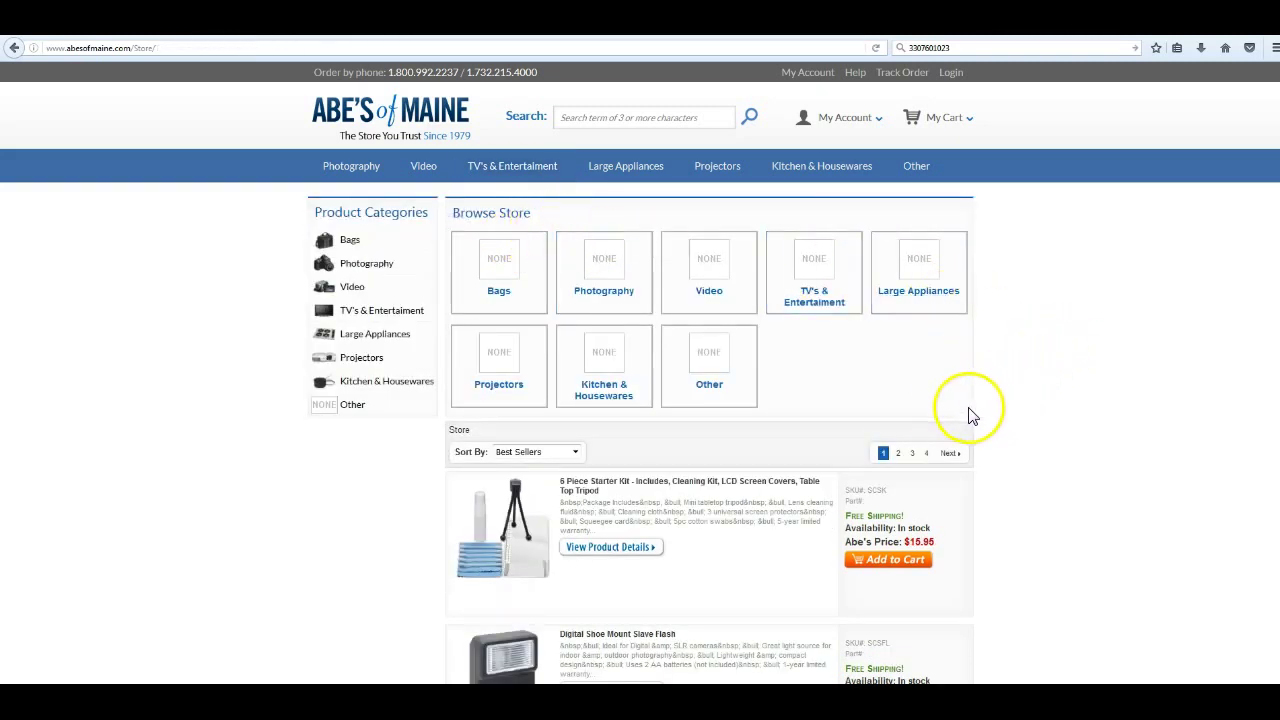
pyautogui.click(497, 368)
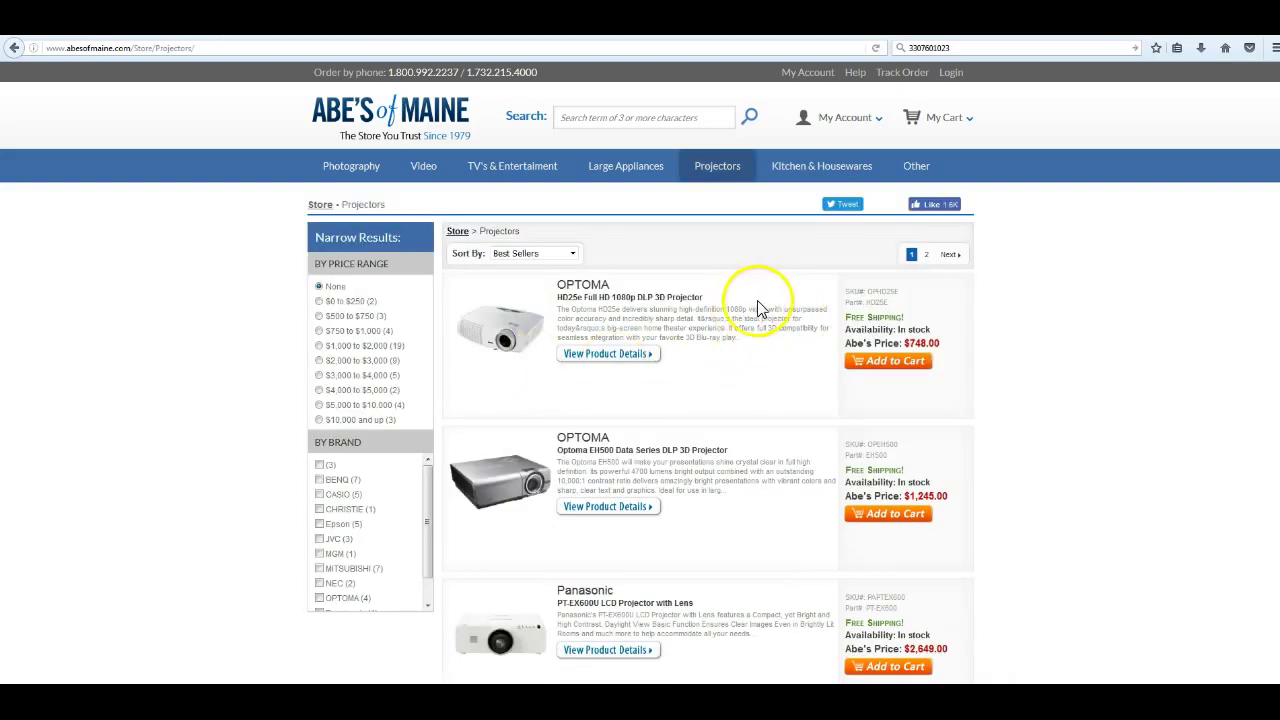
pyautogui.scroll(-15, 751, 391)
pyautogui.scroll(12, 750, 392)
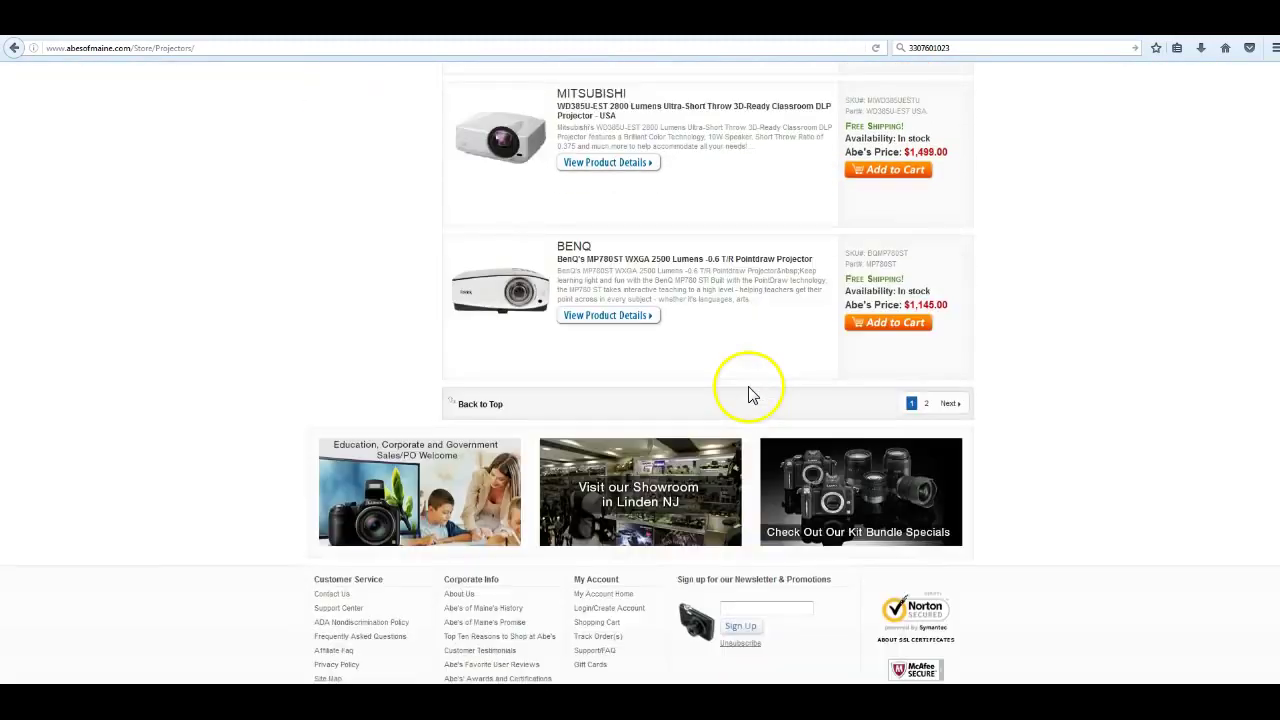
pyautogui.scroll(3, 742, 363)
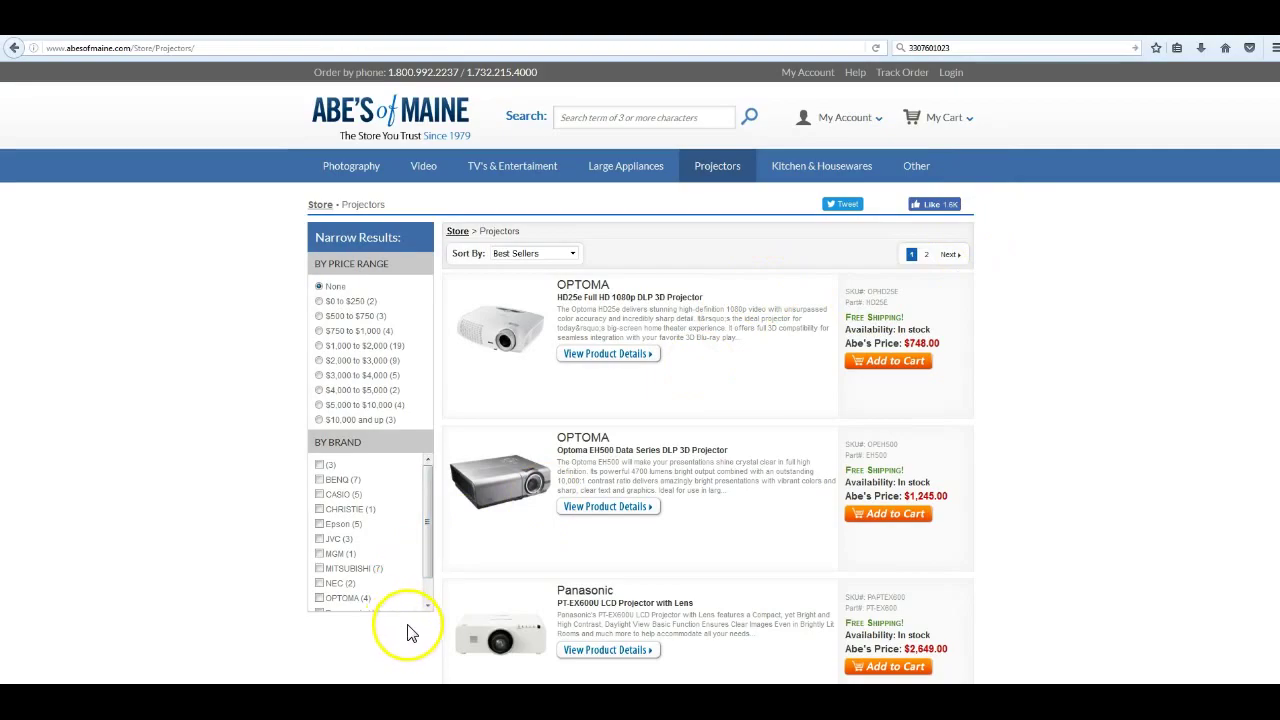
# Switch to the Abe's of Maine bulk list in Excel and examine its category, start page and last page columns.
pyautogui.click(430, 680)
pyautogui.scroll(-1, 314, 440)
pyautogui.scroll(1, 314, 440)
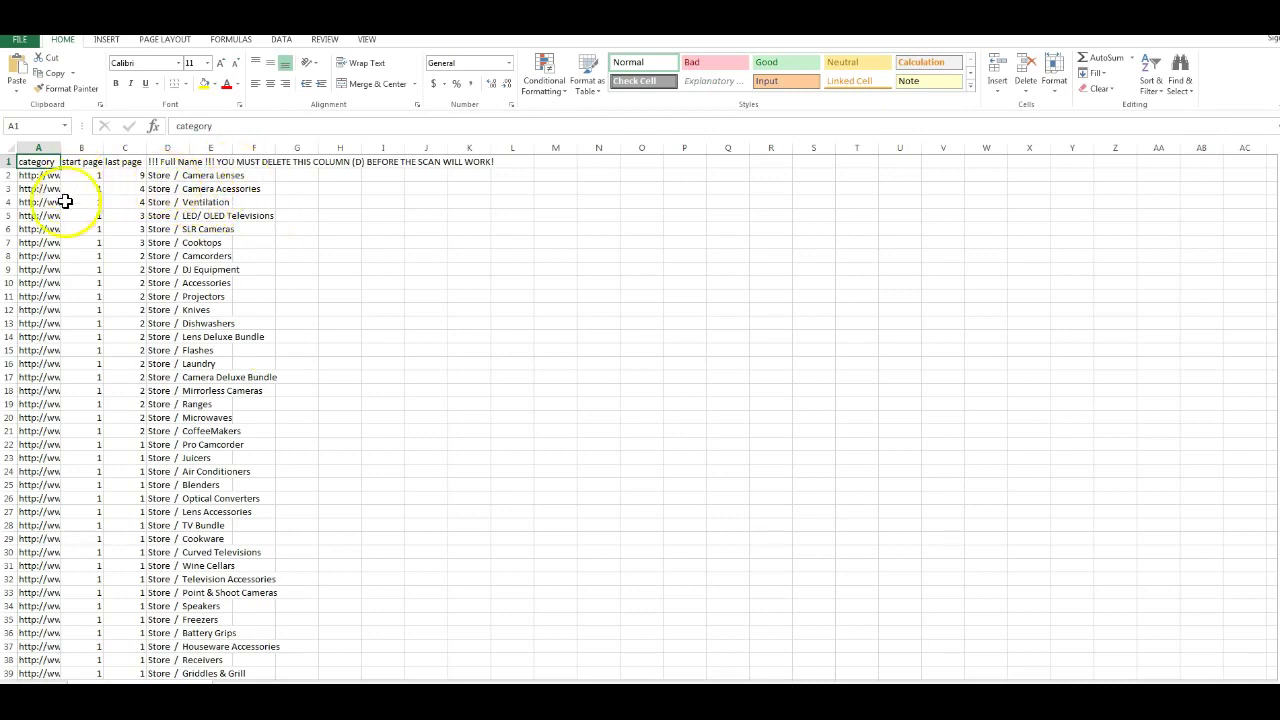
pyautogui.click(120, 176)
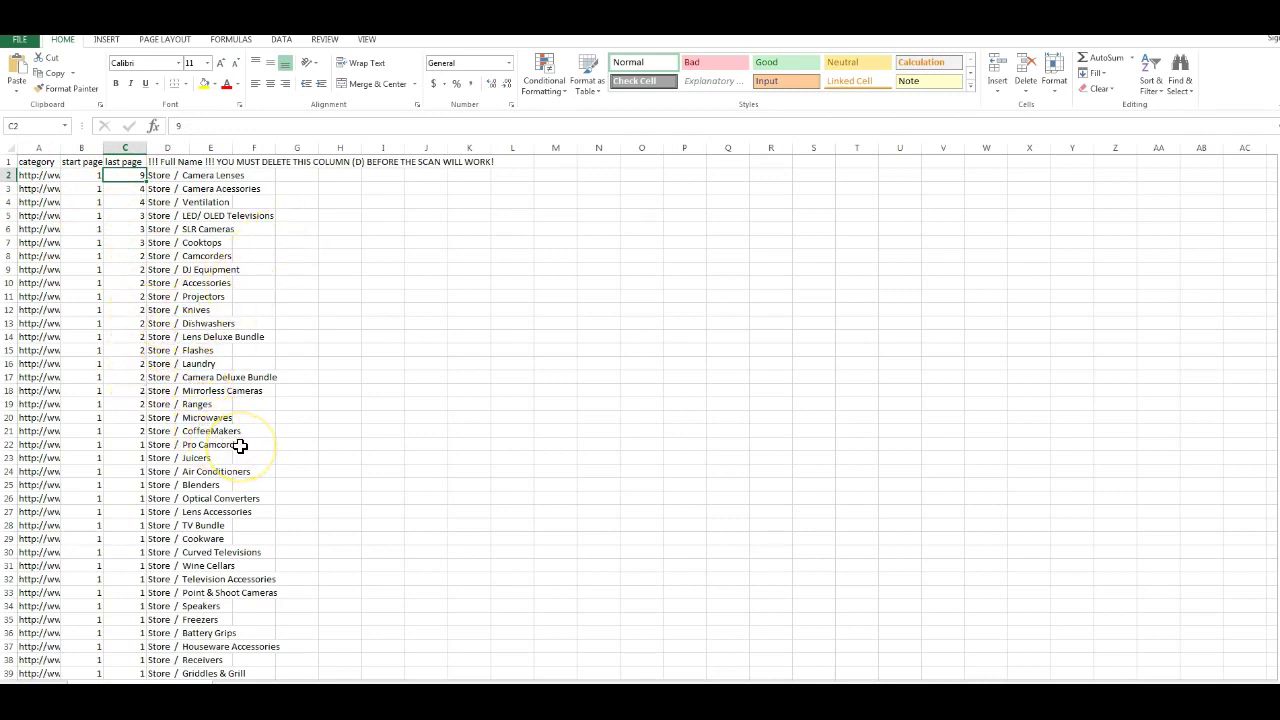
pyautogui.scroll(-1, 242, 447)
# Switch to Tactical Arbitrage, enable Use bulk for the product search, and open the single-domain example file bulk_example.csv in Excel.
pyautogui.hotkey('alt', 'Tab')
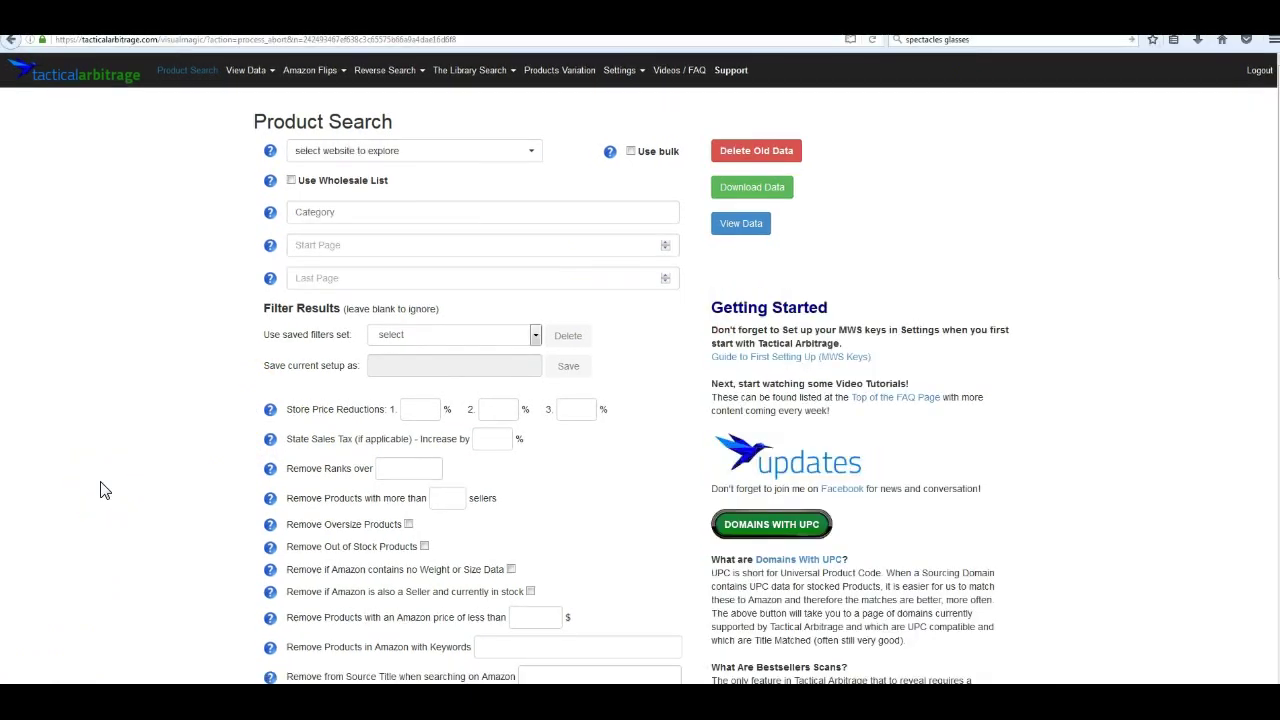
pyautogui.click(631, 153)
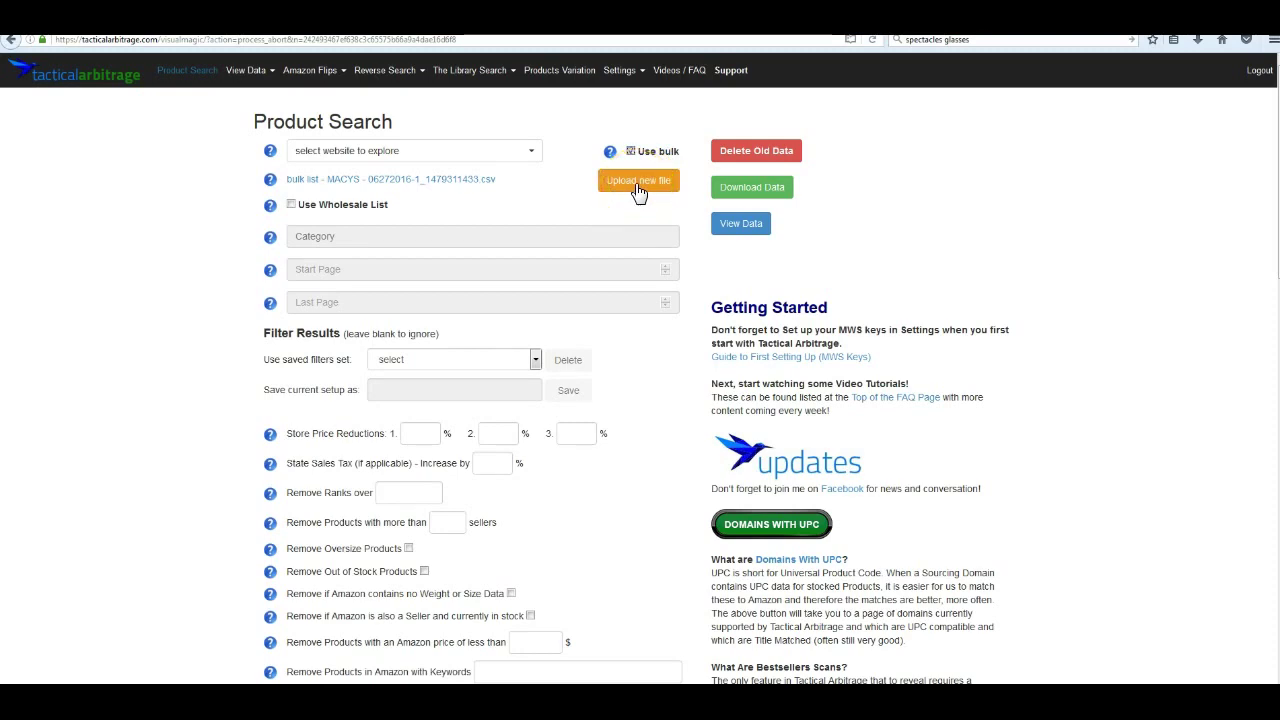
pyautogui.click(638, 188)
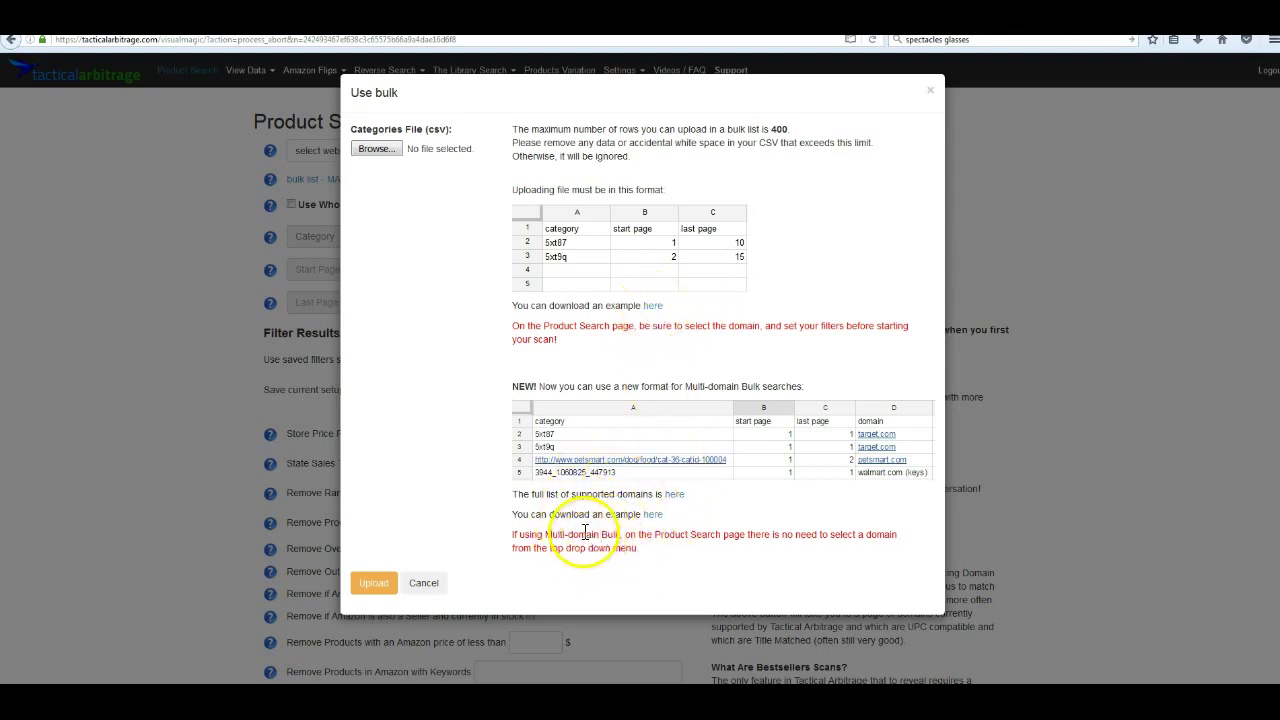
pyautogui.click(655, 306)
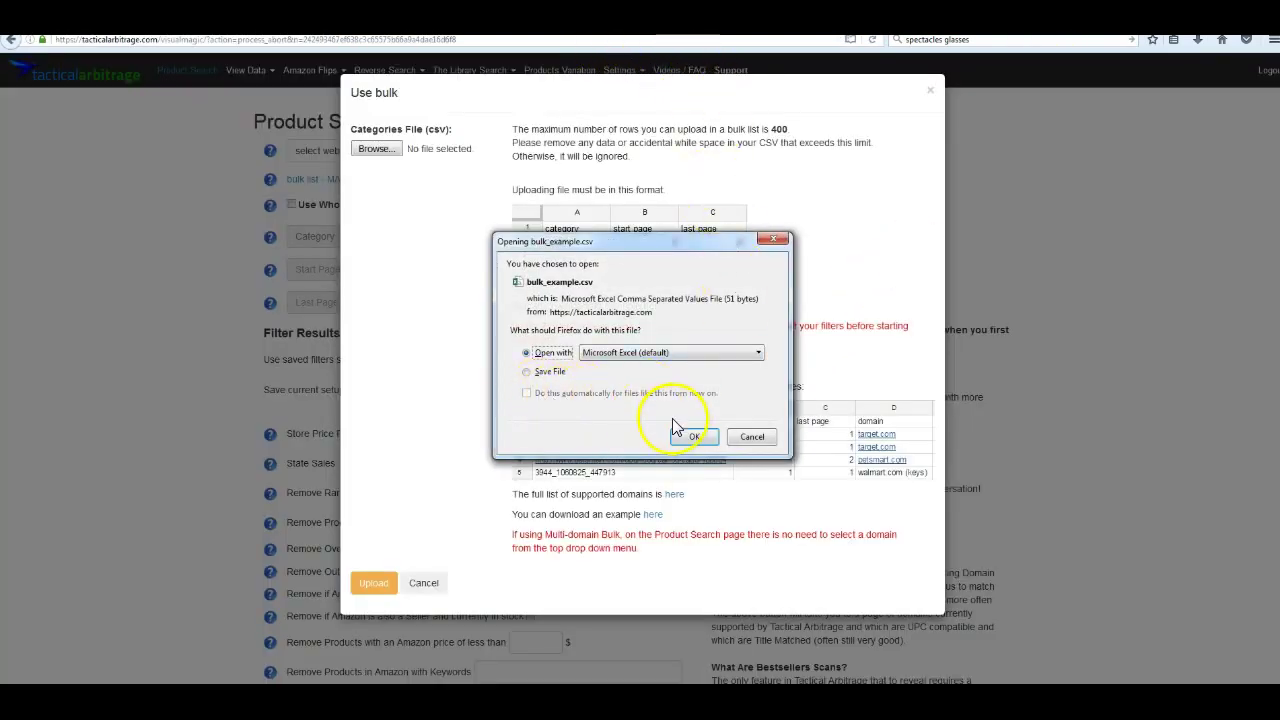
pyautogui.click(693, 436)
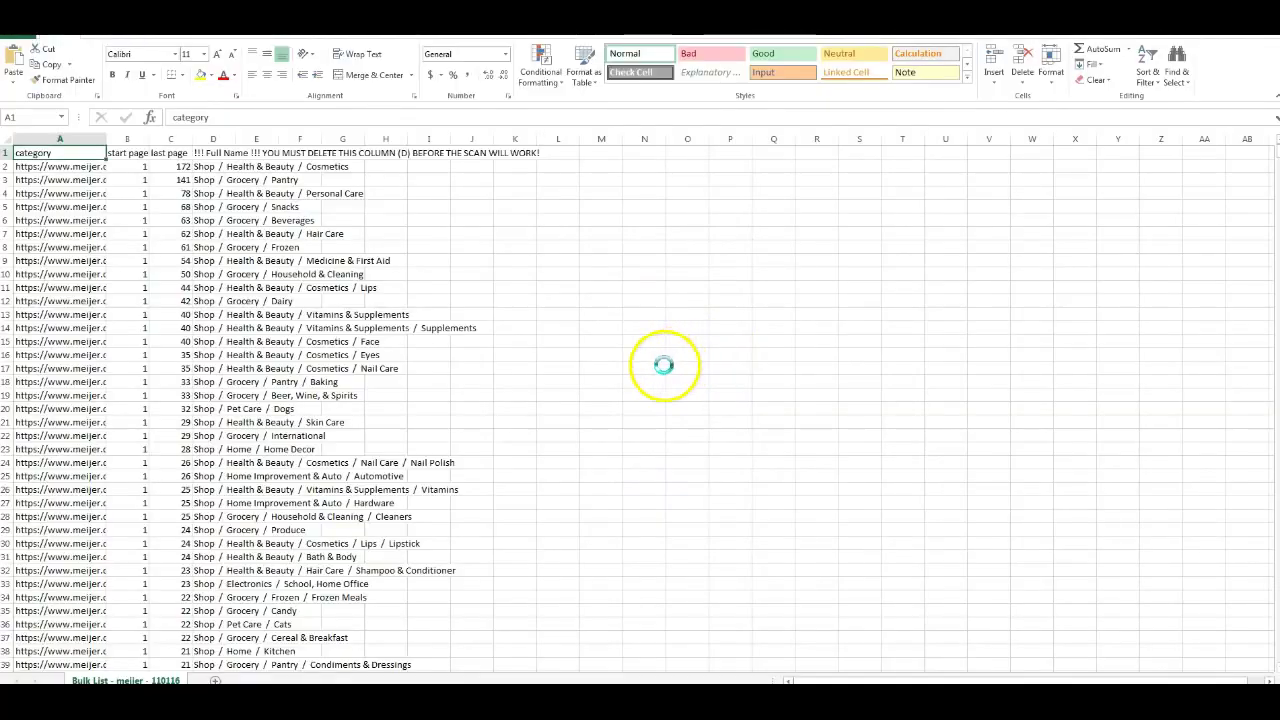
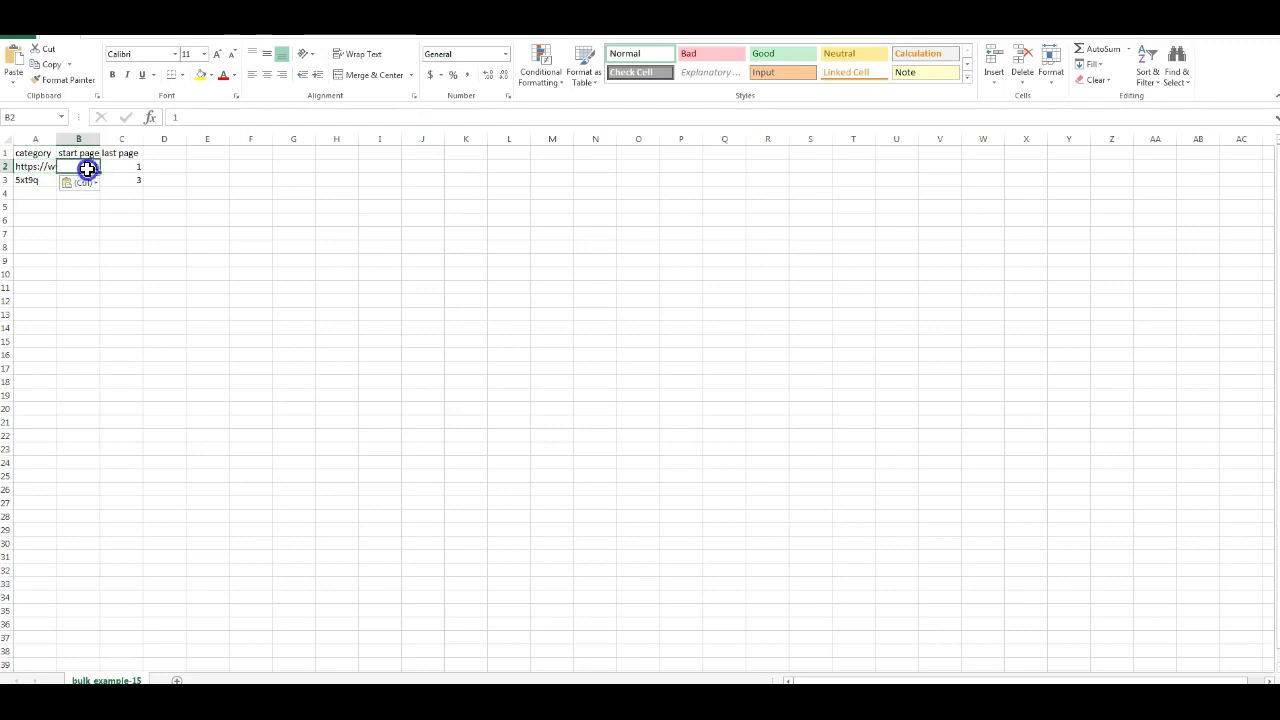
# Set the last page of the first category row, cell C2, to 10.
pyautogui.click(129, 167)
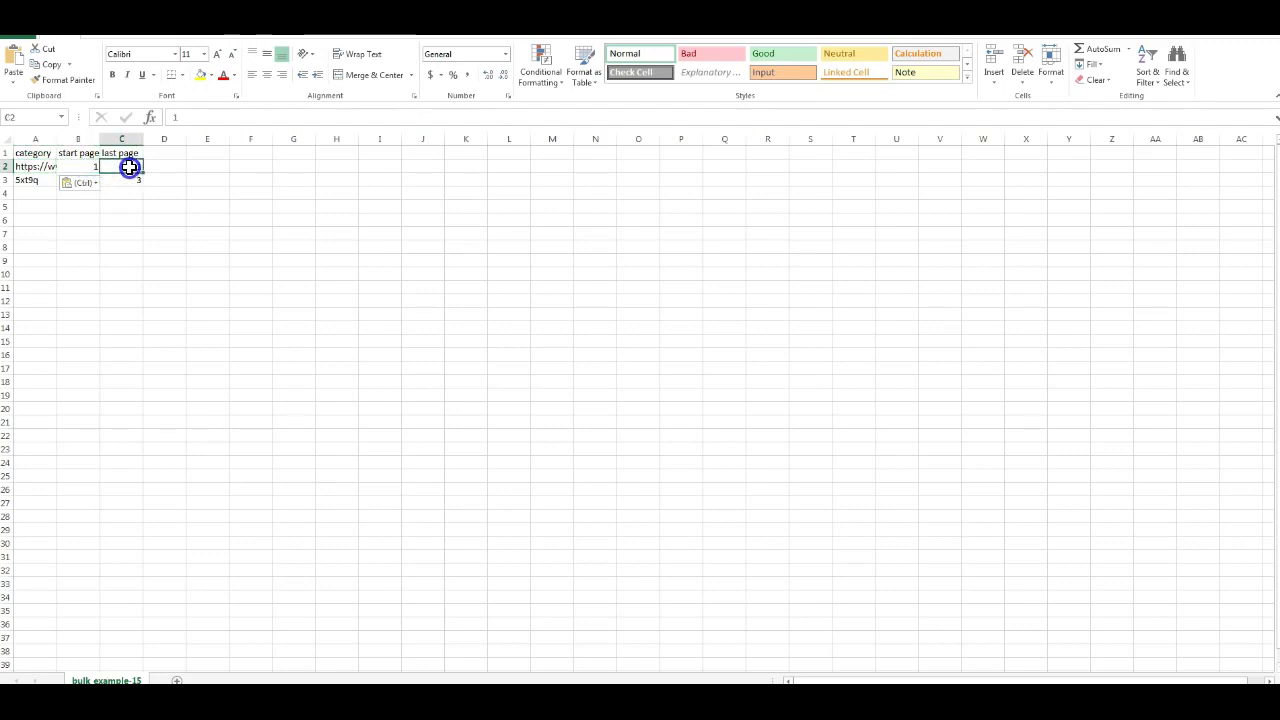
pyautogui.press('End')
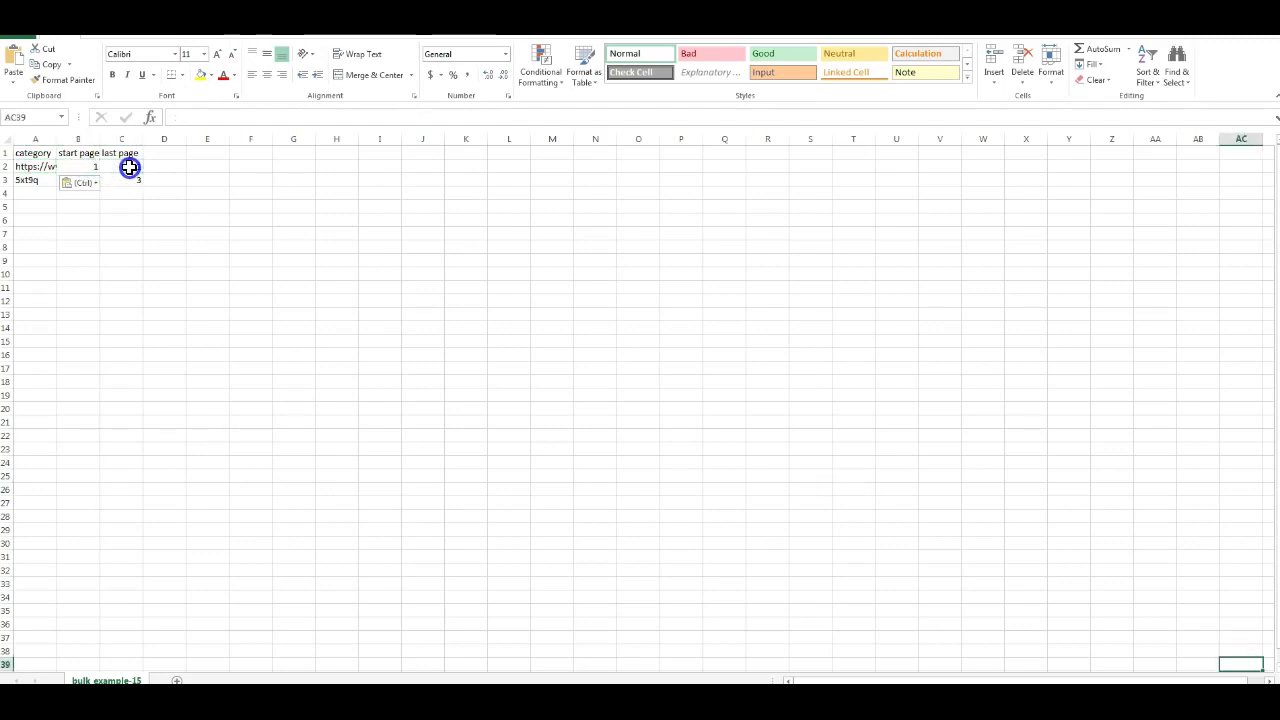
pyautogui.click(129, 167)
pyautogui.write('10')
pyautogui.press('Return')
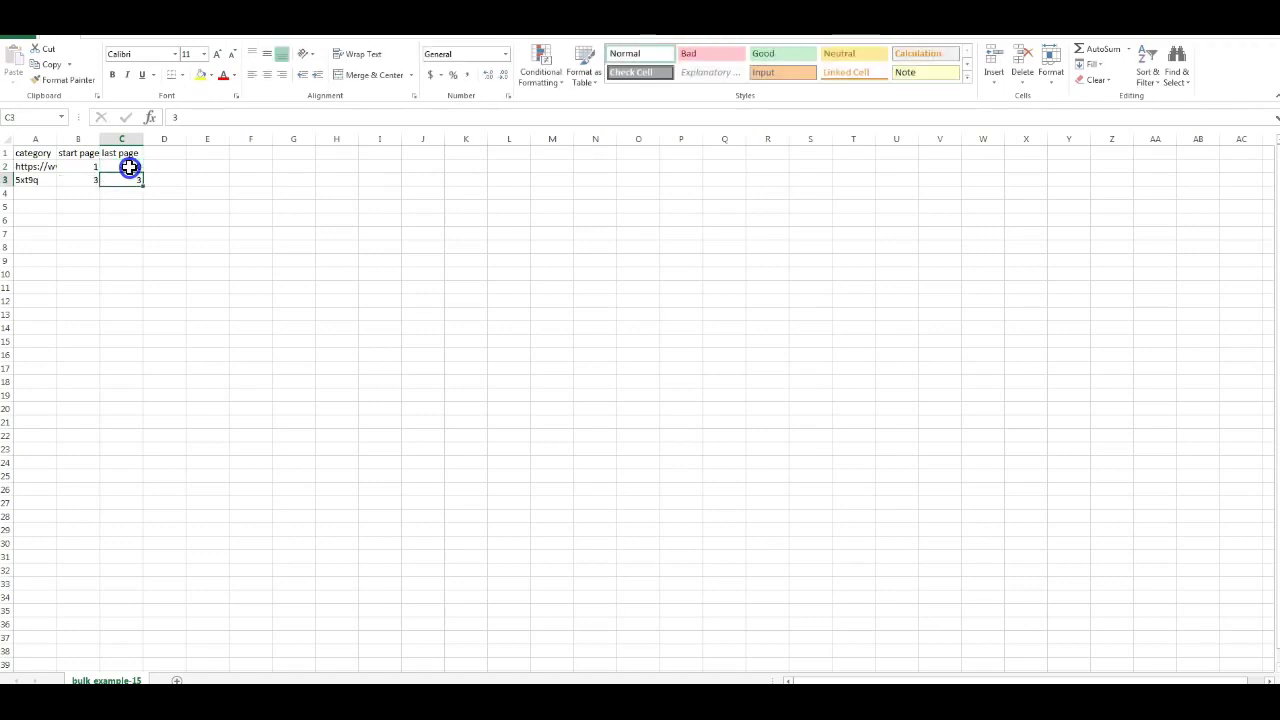
# Copy the Meijer cosmetics category URL from cell A2 into the second category row, cell A3.
pyautogui.click(46, 168)
pyautogui.click(40, 181)
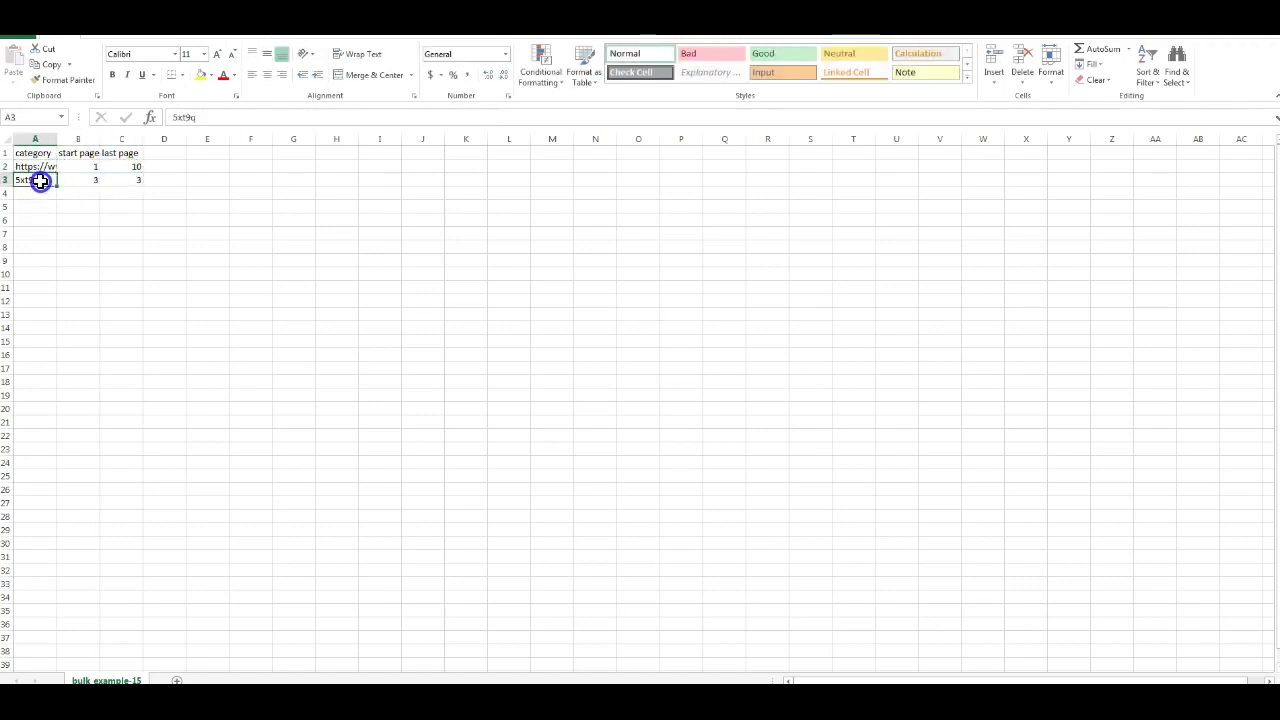
pyautogui.click(44, 197)
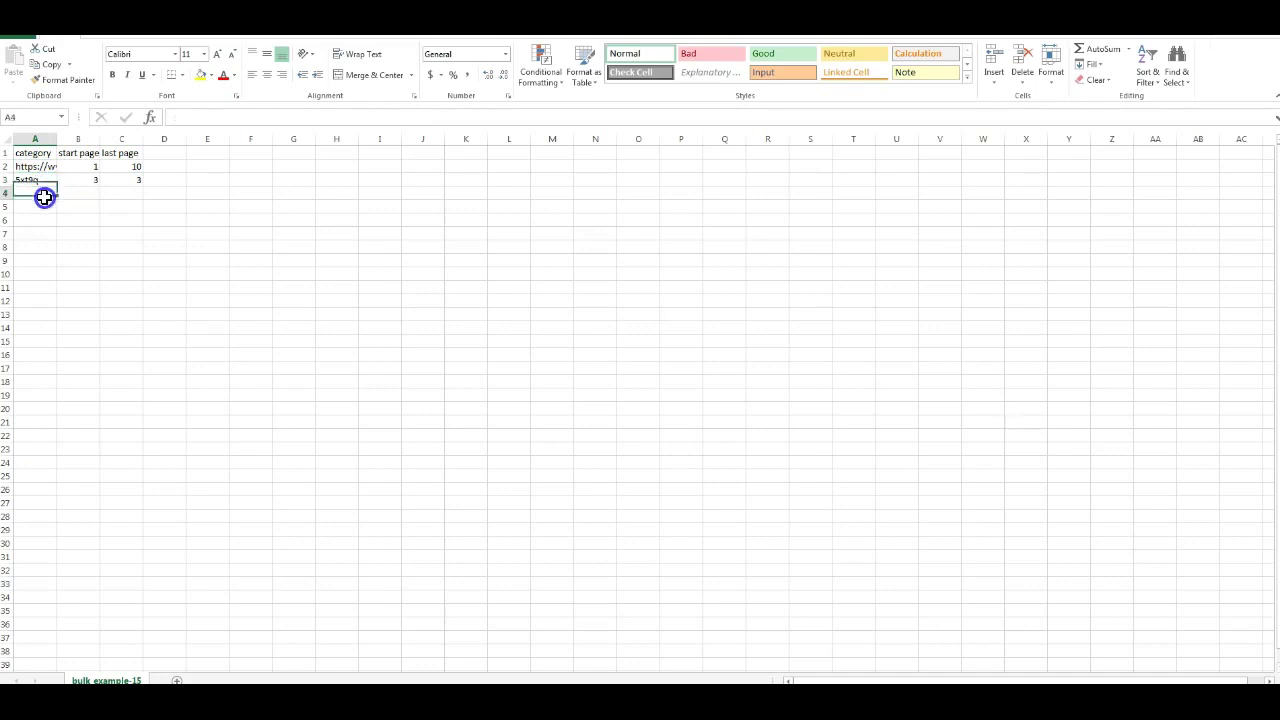
pyautogui.click(45, 181)
pyautogui.click(48, 167)
pyautogui.click(43, 180)
pyautogui.write('https://www.meijer.com/t2/health-beauty/cosmetics/t1/t1-866/T2-10057.uts')
# Set the second category row's start page, cell B3, to 1 and its last page, cell C3, to 4.
pyautogui.click(75, 181)
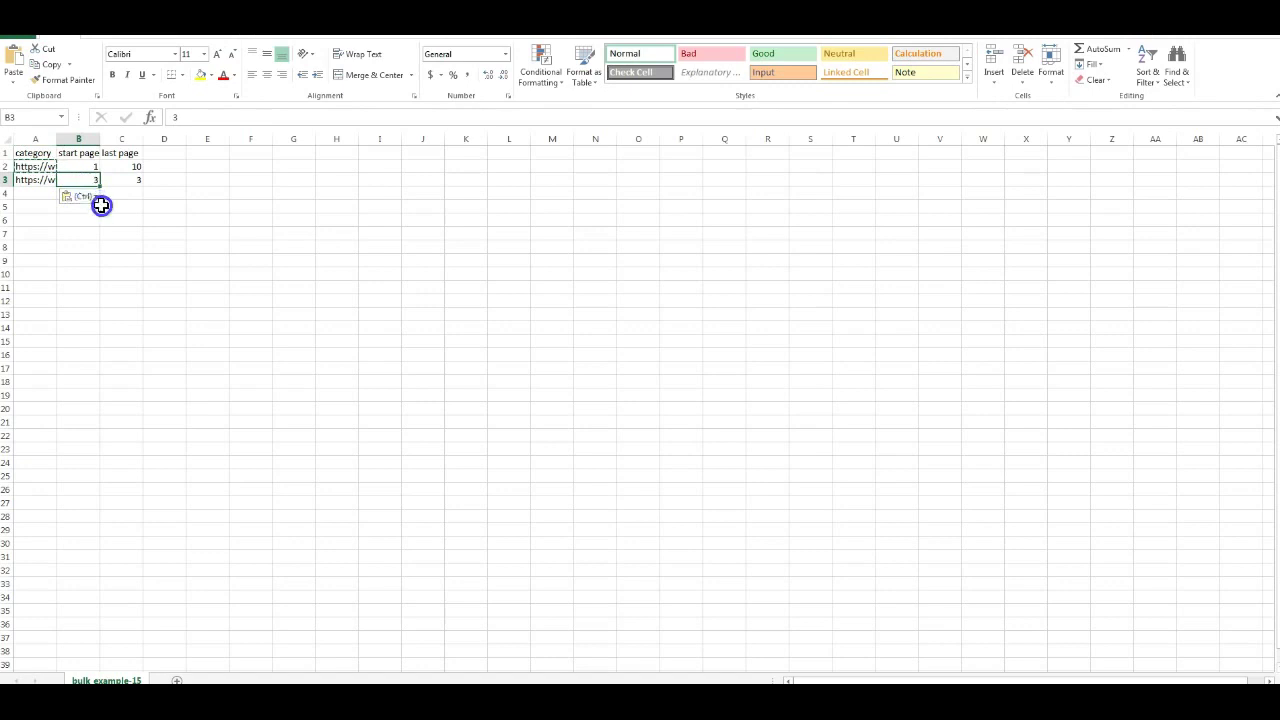
pyautogui.press('F2')
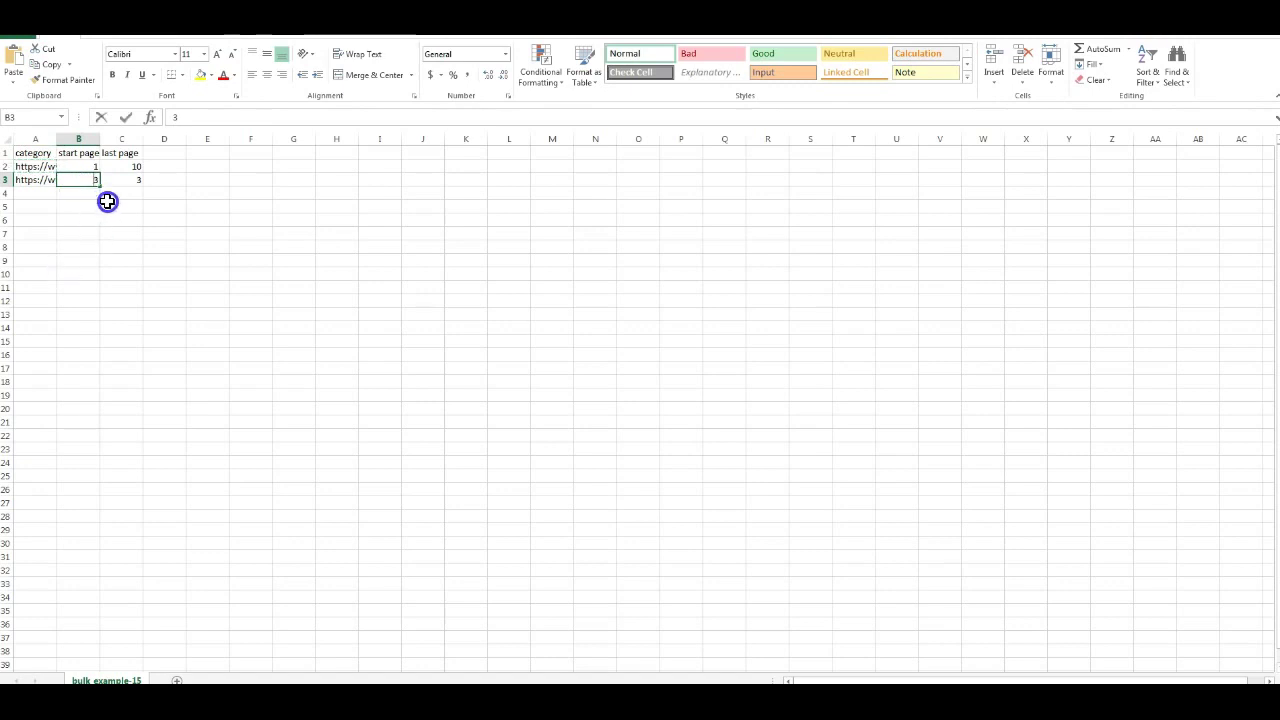
pyautogui.press('BackSpace')
pyautogui.write('1')
pyautogui.click(134, 183)
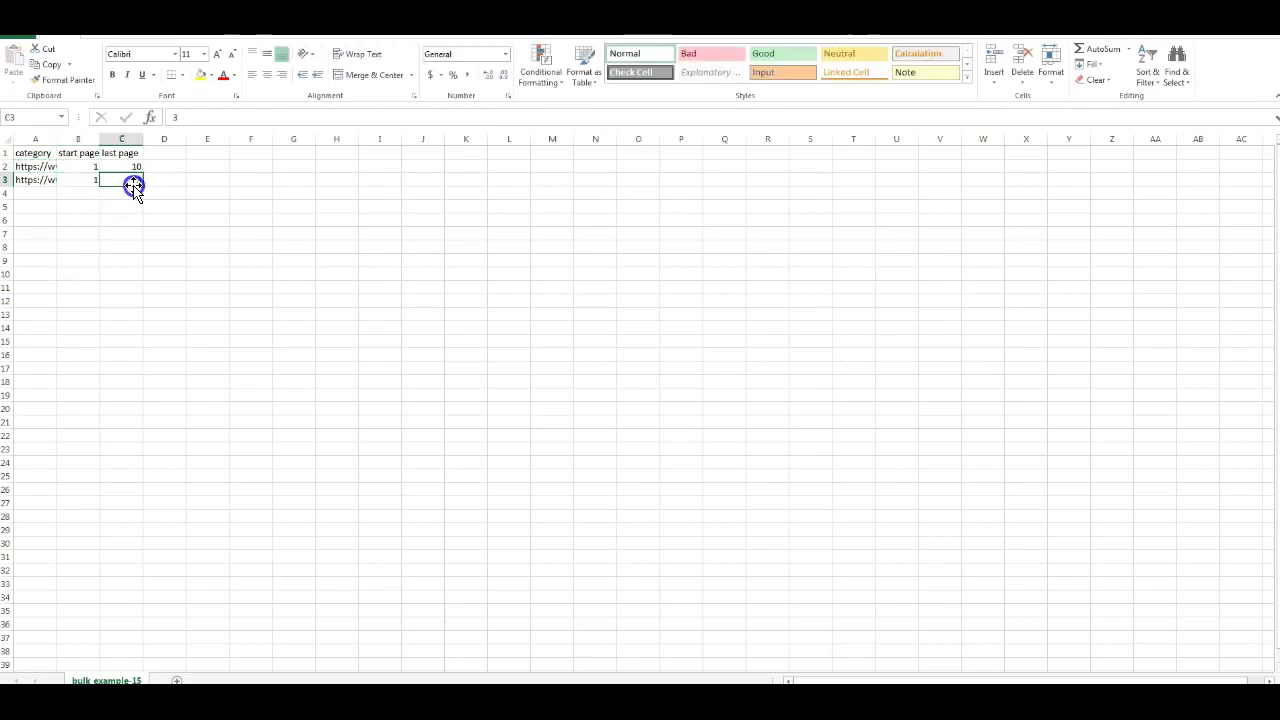
pyautogui.press('F2')
pyautogui.press('BackSpace')
pyautogui.write('4')
pyautogui.press('Return')
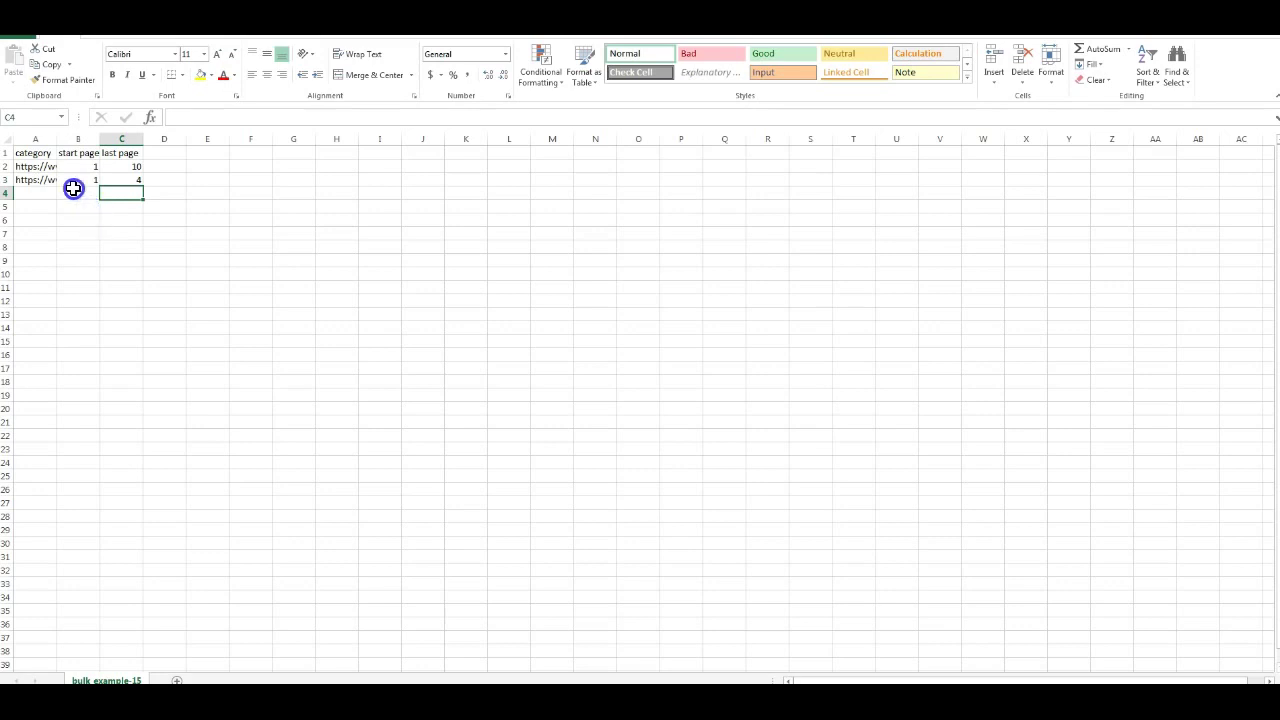
# Switch to Tactical Arbitrage and upload the acehardware bulk category list CSV for the product search.
pyautogui.click(31, 168)
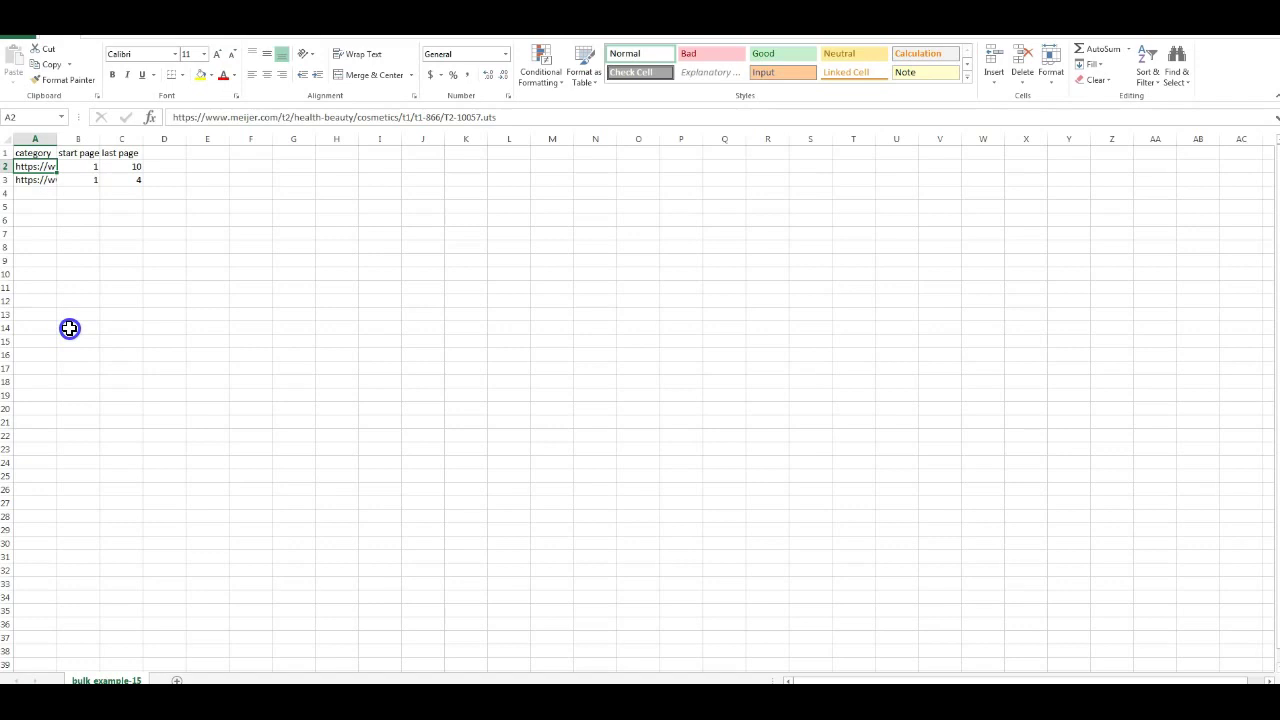
pyautogui.click(184, 404)
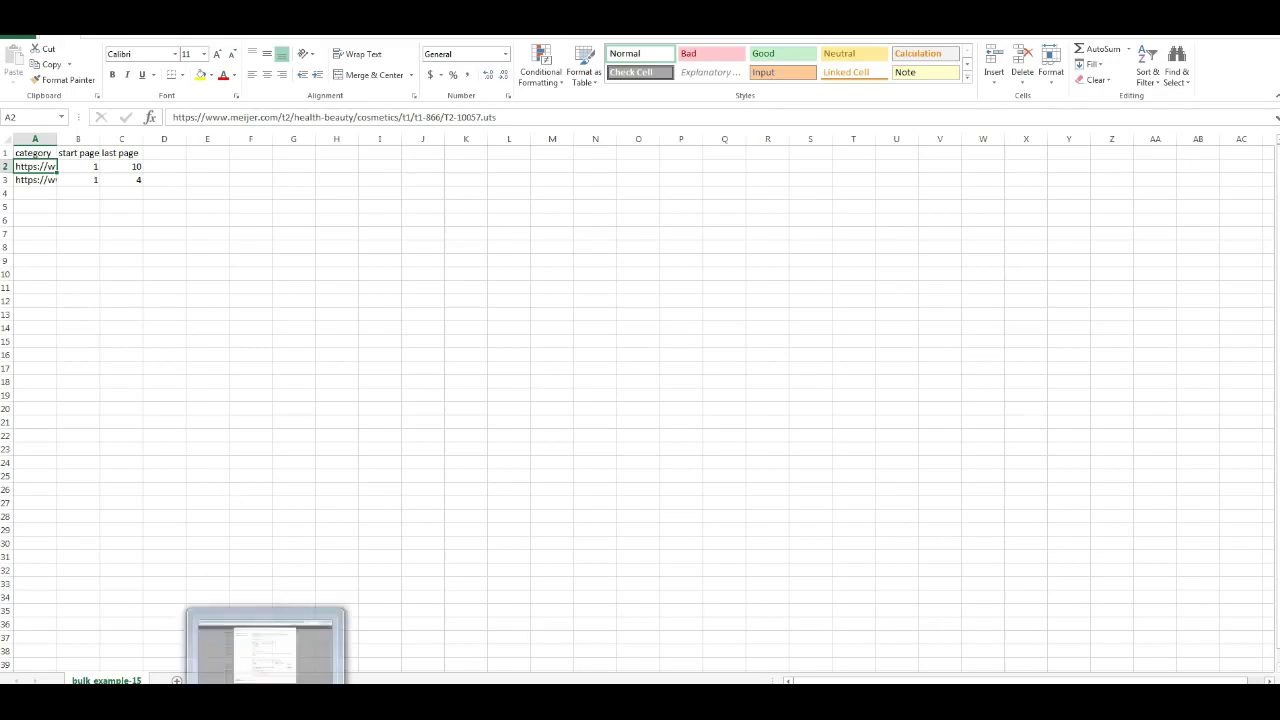
pyautogui.click(266, 700)
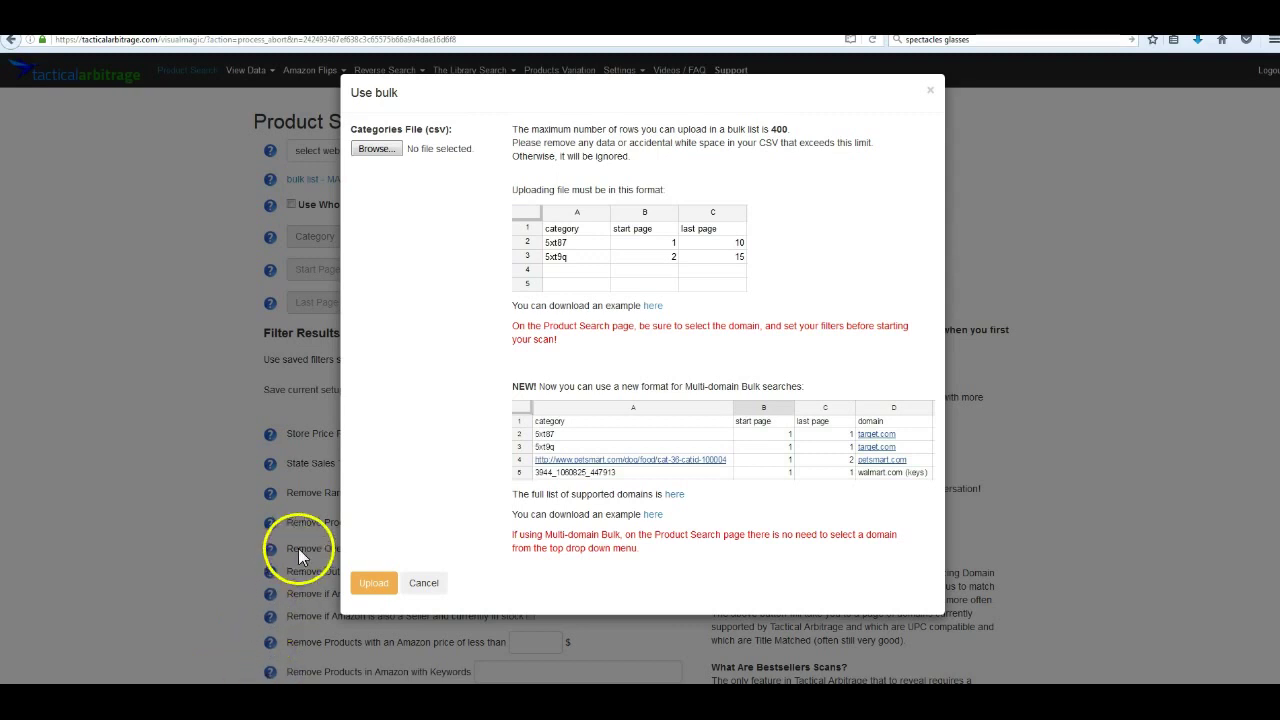
pyautogui.click(374, 590)
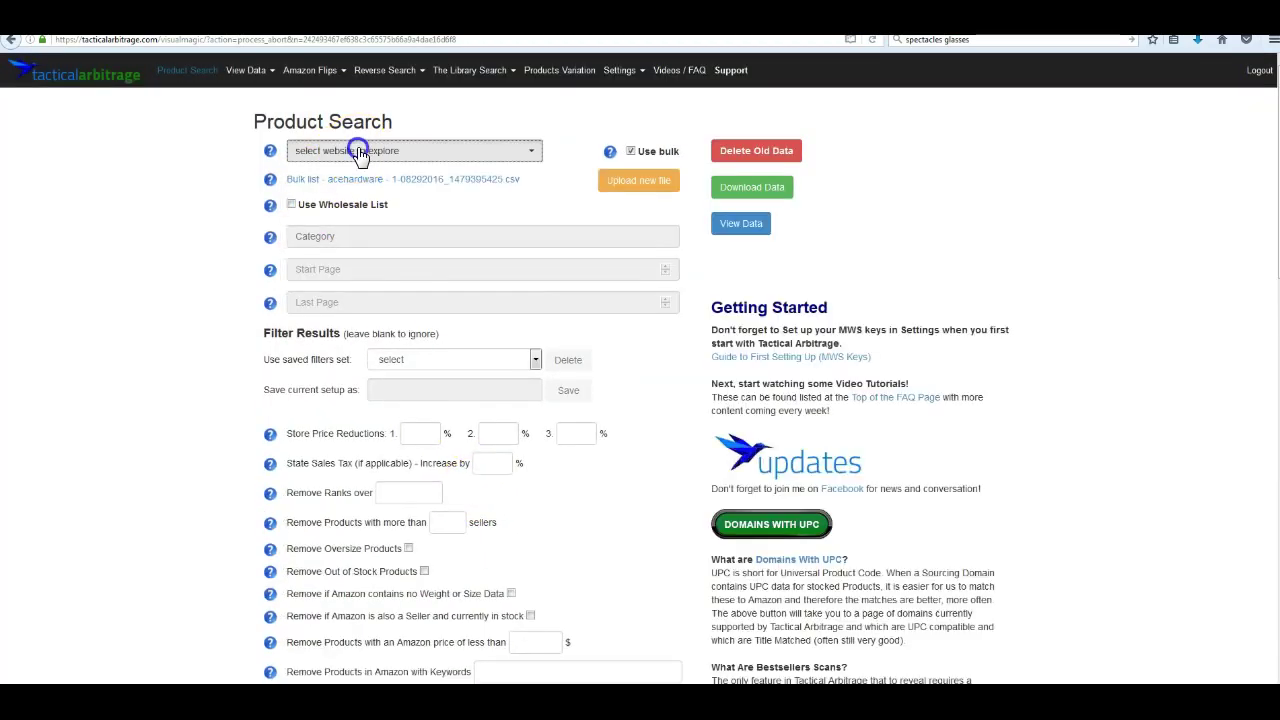
# Start the bulk product search on acehardware.com (UPC/EAN Search) with the Last Used saved filter set.
pyautogui.click(365, 150)
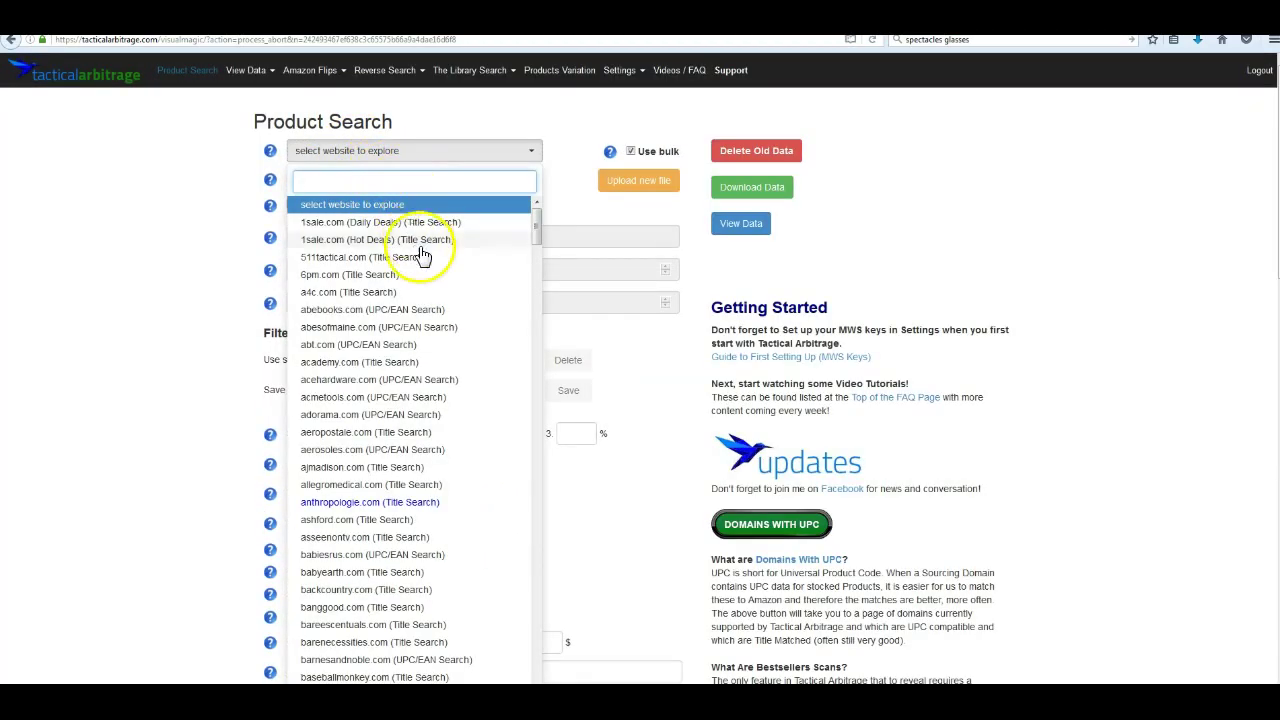
pyautogui.click(395, 379)
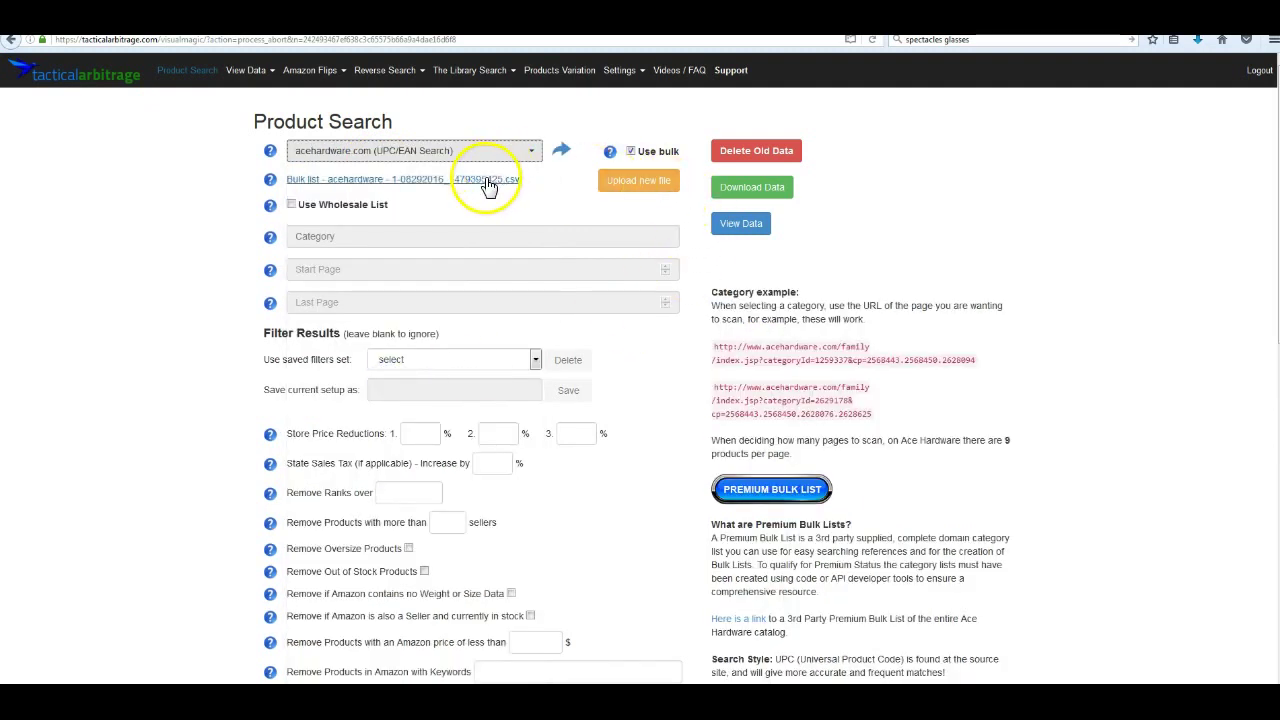
pyautogui.click(503, 361)
pyautogui.click(491, 388)
pyautogui.scroll(-10, 580, 486)
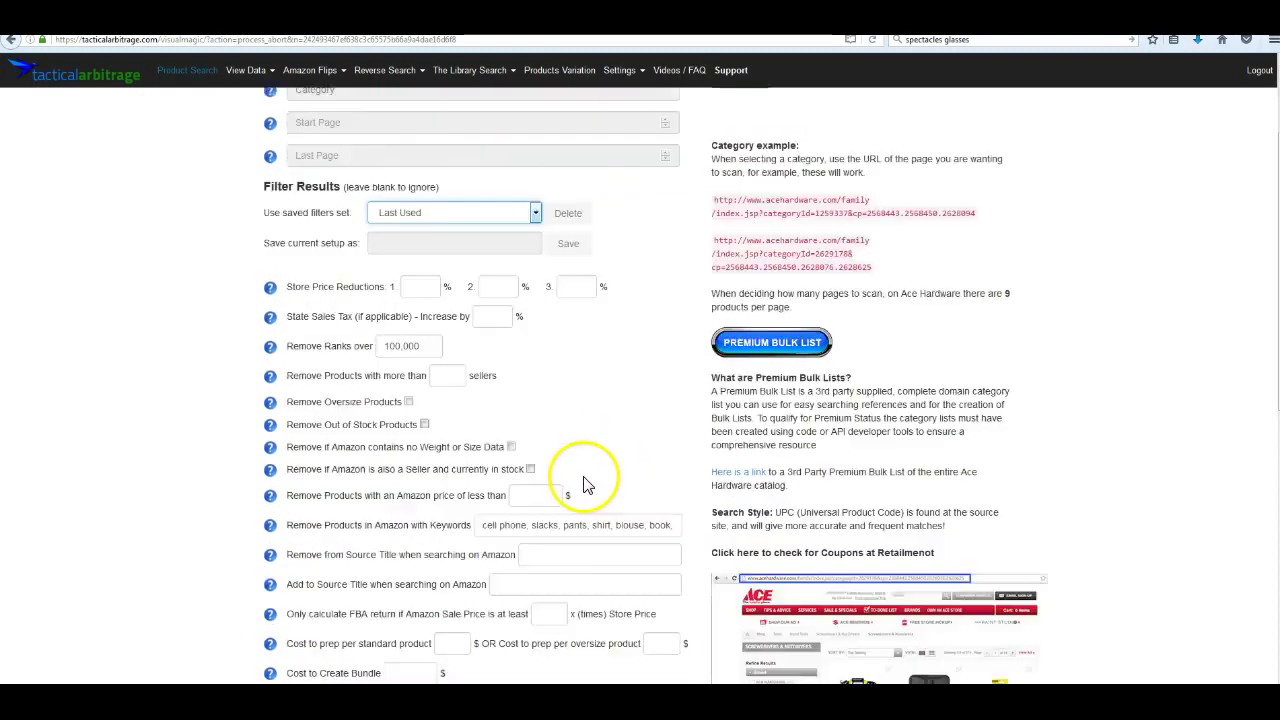
pyautogui.click(289, 344)
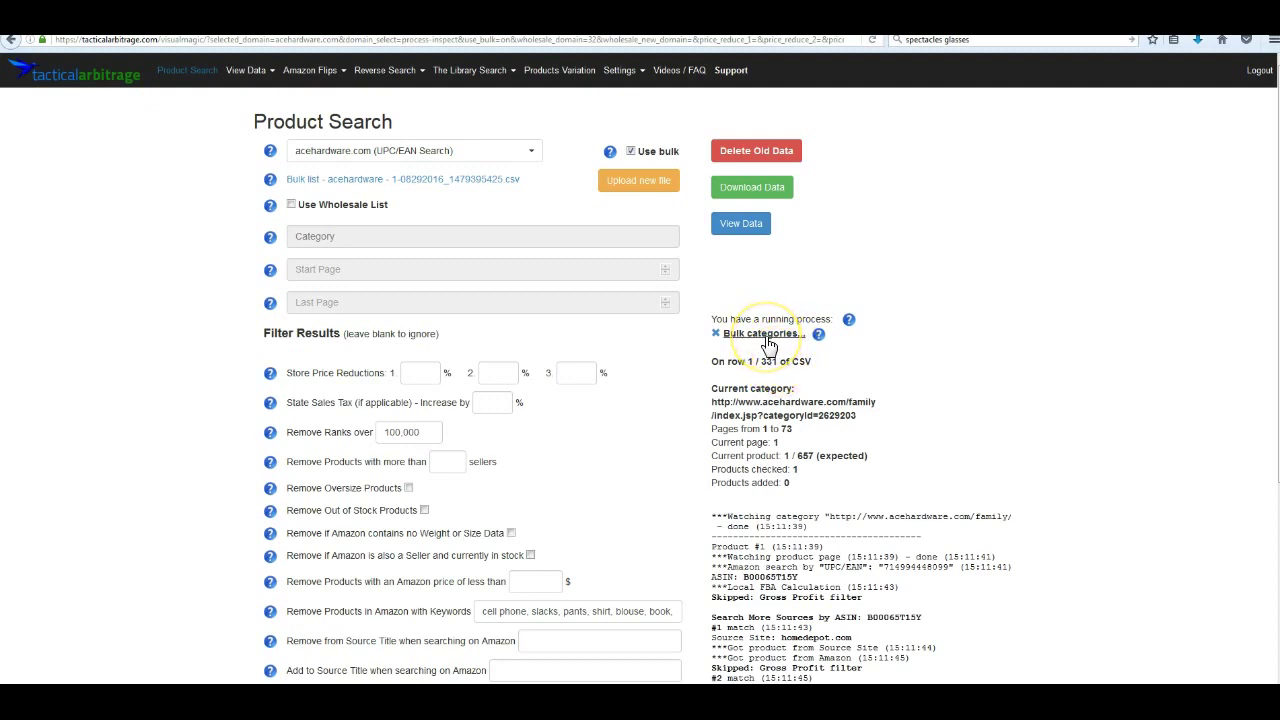
# Review the running process's bulk category list and scan progress, and abort the process.
pyautogui.click(767, 341)
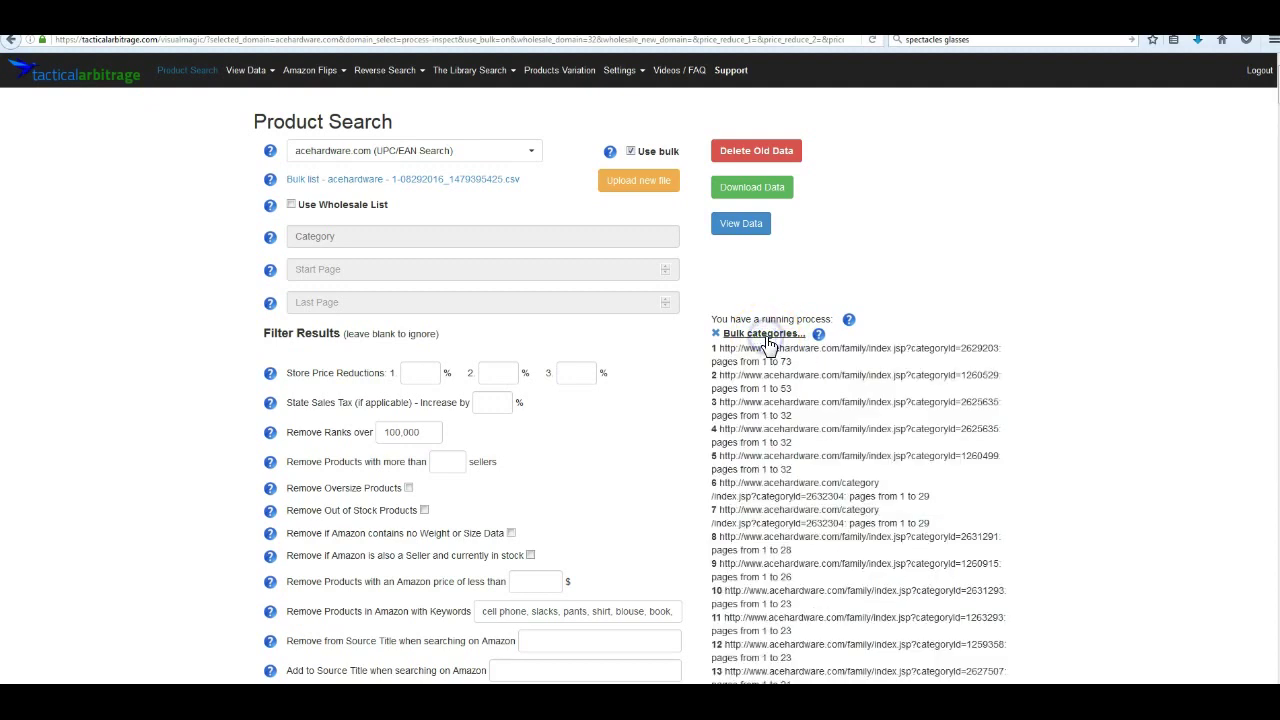
pyautogui.scroll(-1, 800, 370)
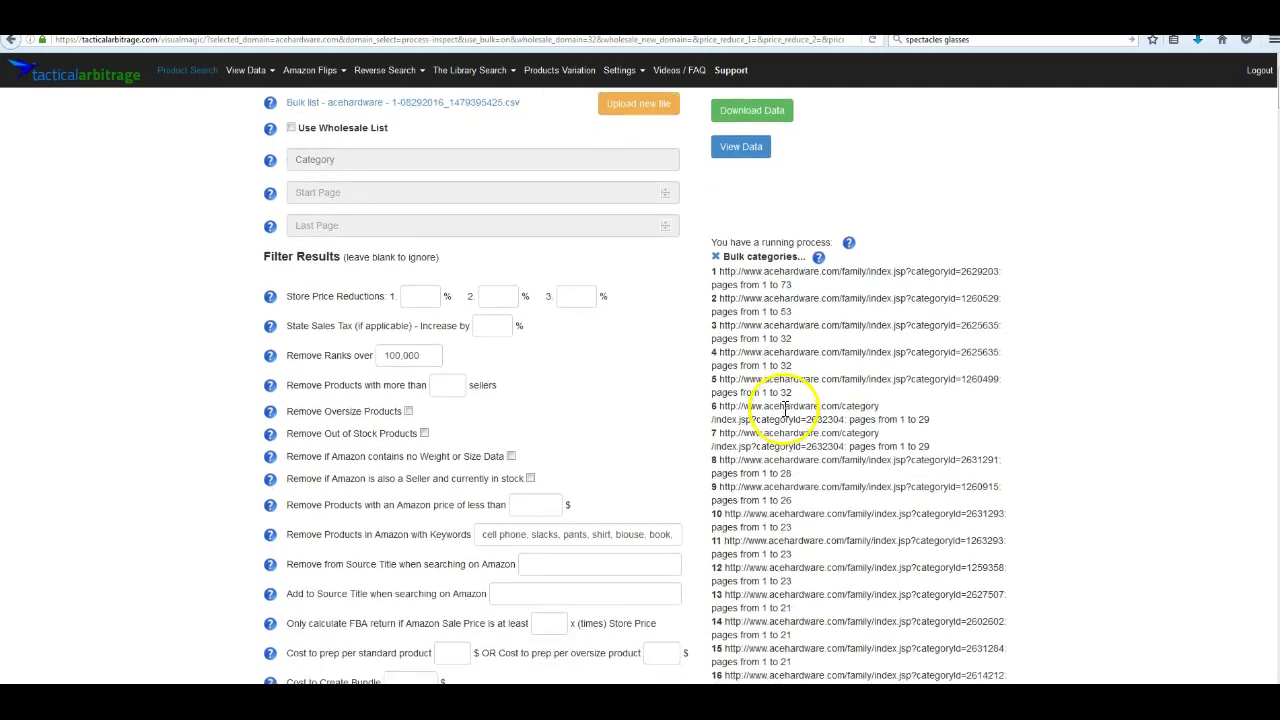
pyautogui.click(774, 258)
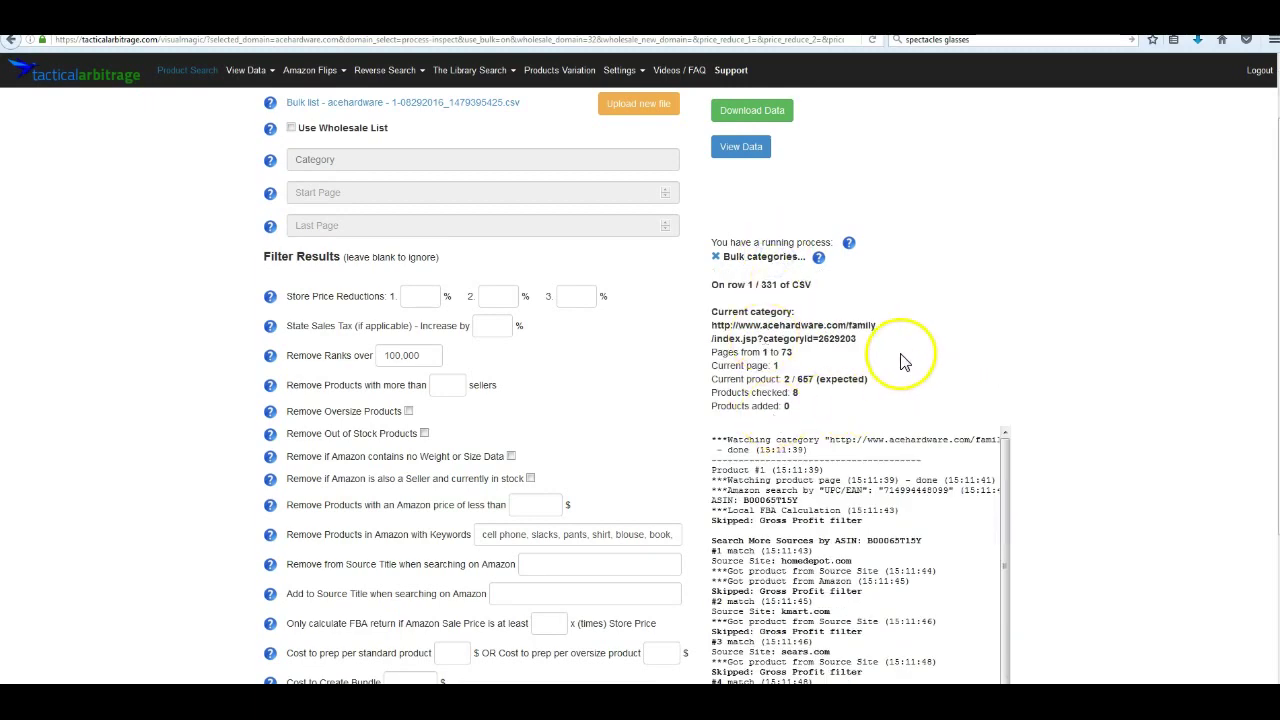
pyautogui.scroll(-1, 935, 440)
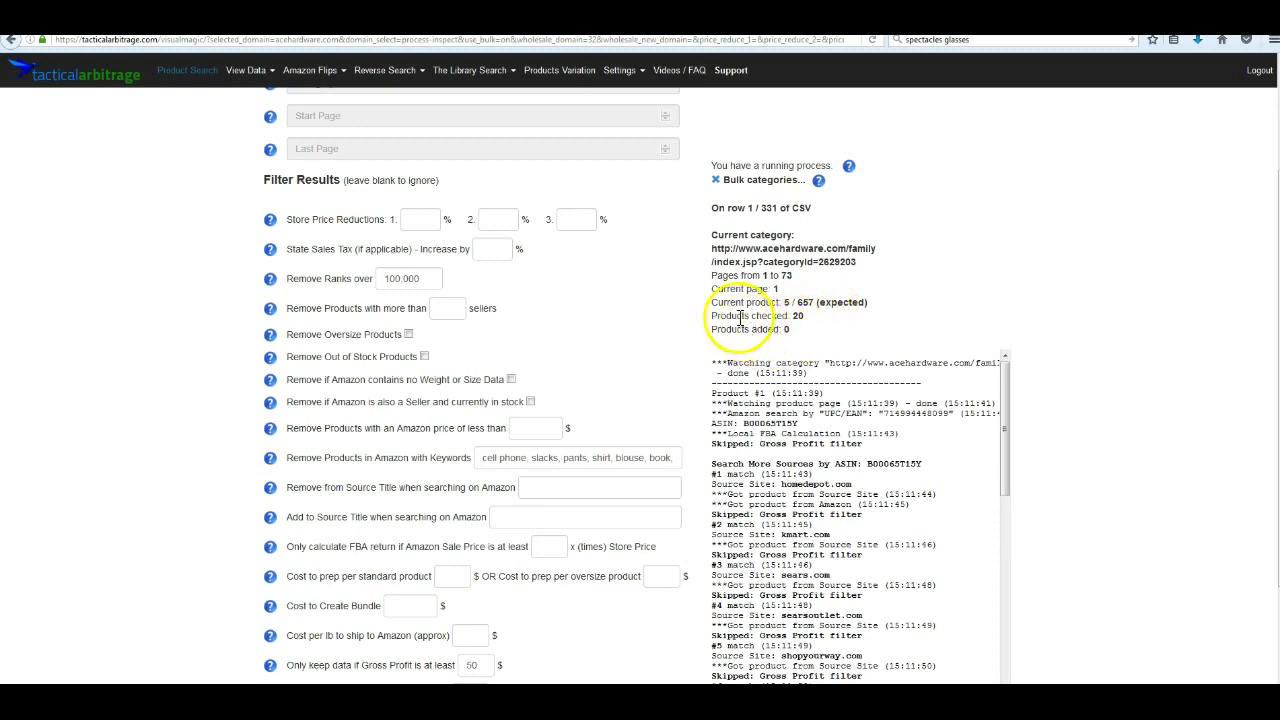
pyautogui.scroll(3, 710, 316)
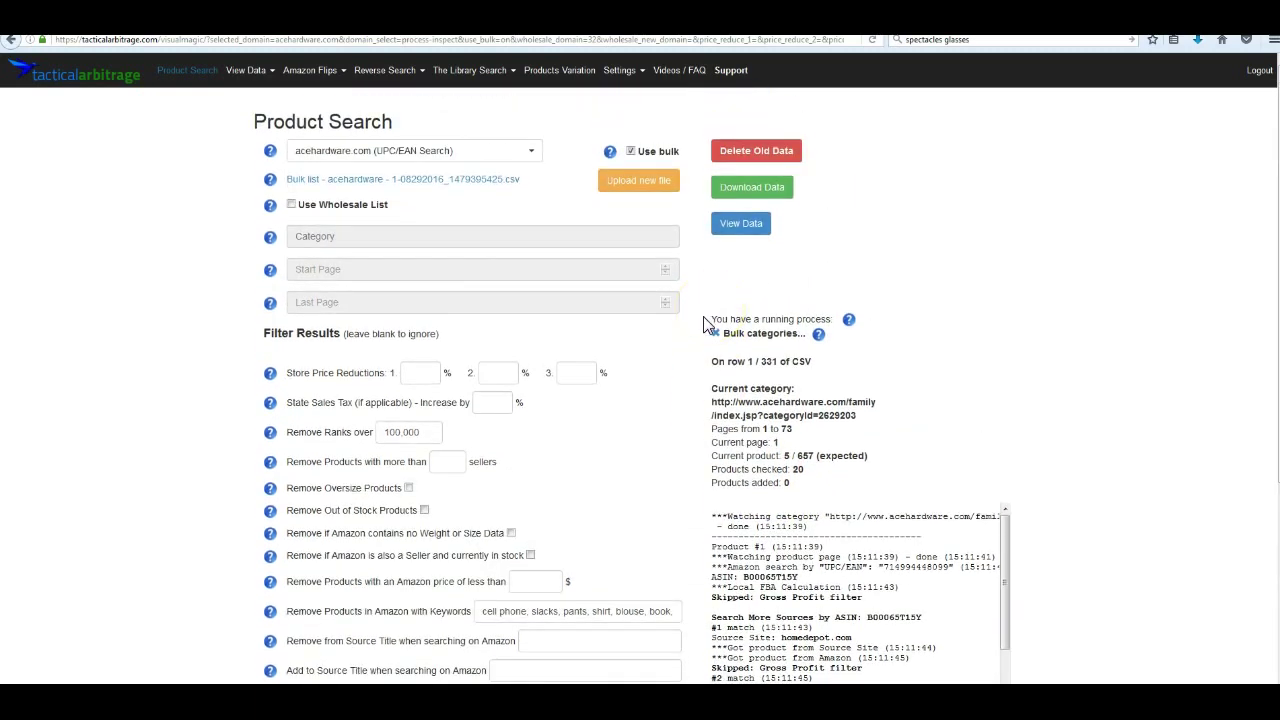
pyautogui.click(718, 340)
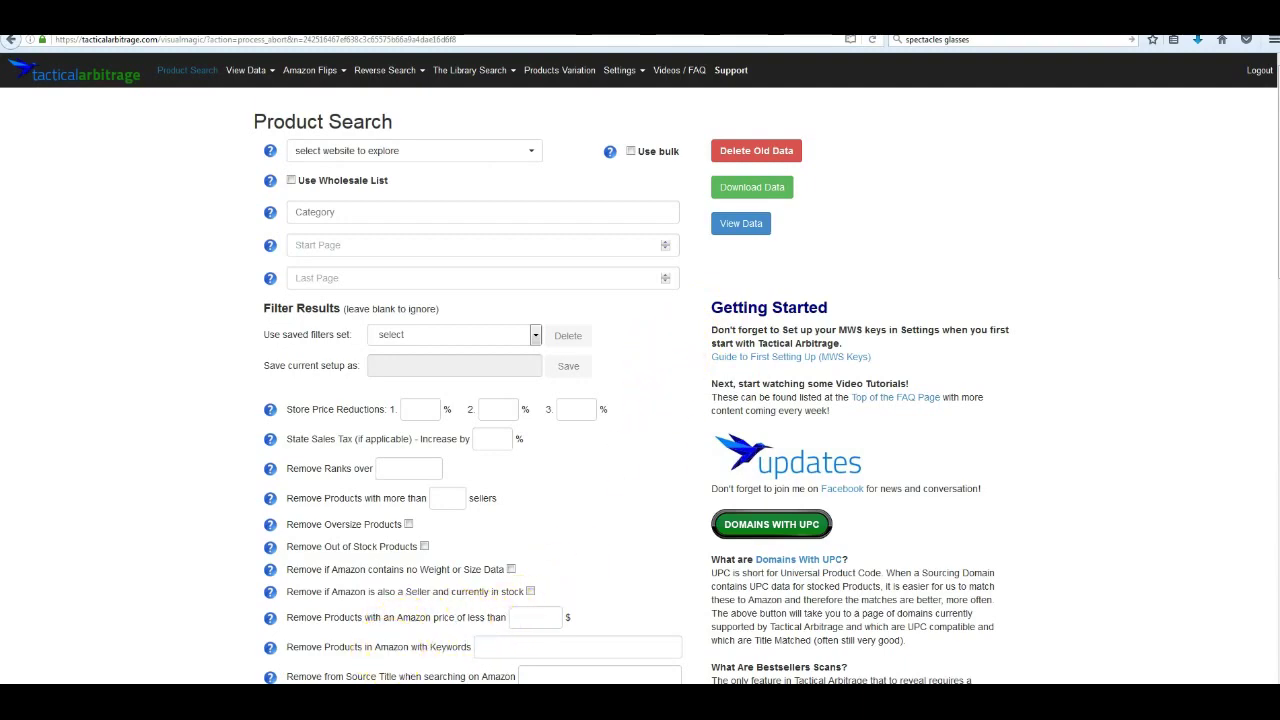
# Switch to the Meijer bulk list in Excel and look through its category rows, page counts and full category names.
pyautogui.hotkey('alt', 'Tab')
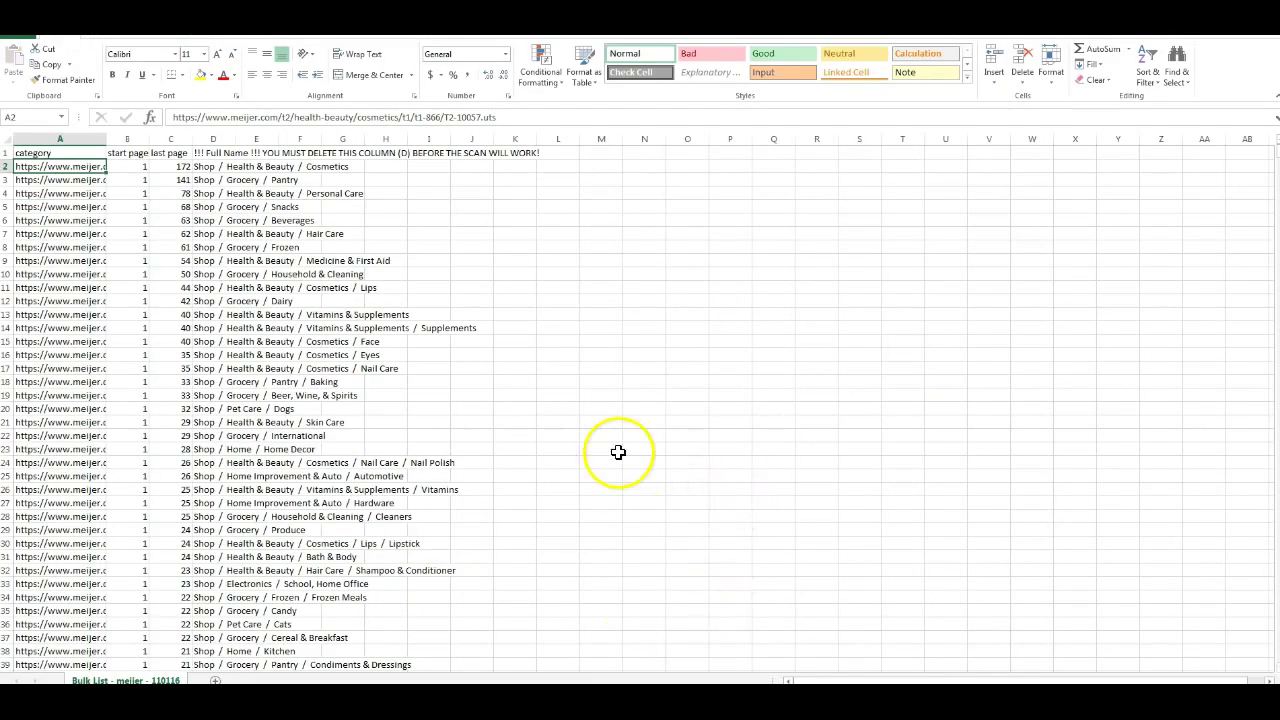
pyautogui.scroll(-20, 331, 417)
pyautogui.scroll(-20, 335, 416)
pyautogui.scroll(-20, 336, 416)
pyautogui.scroll(5, 336, 414)
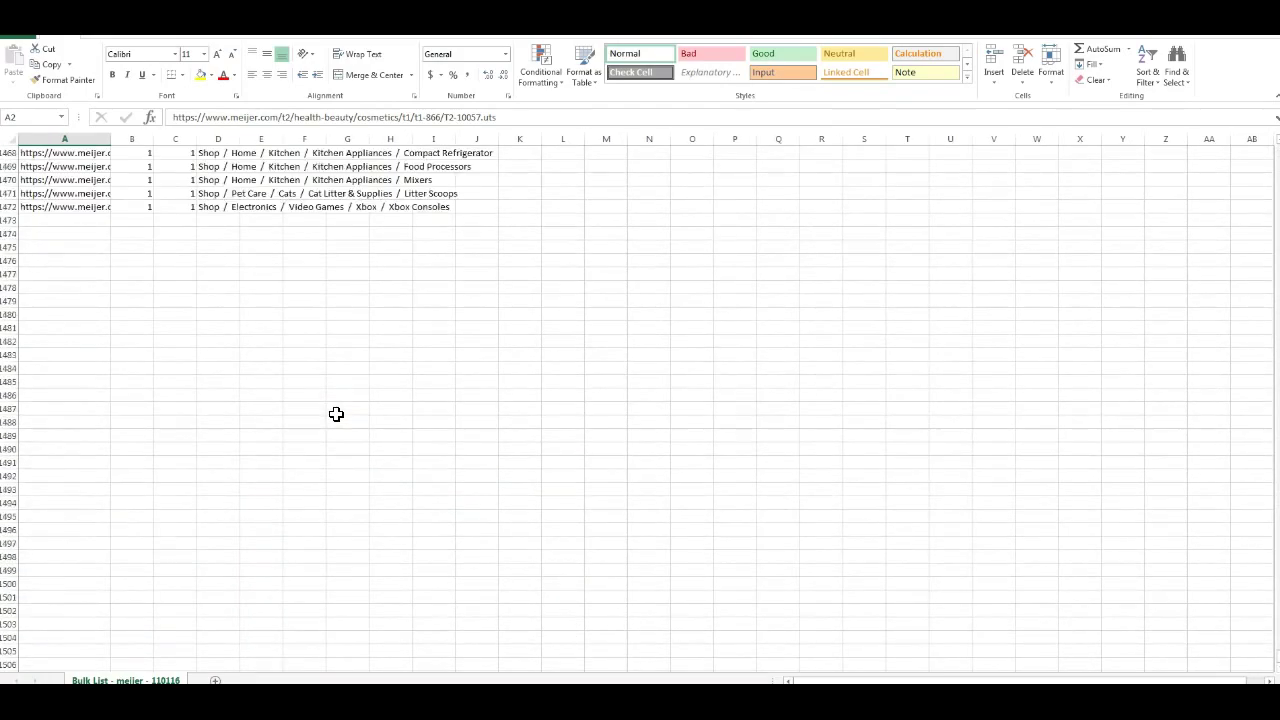
pyautogui.scroll(20, 336, 414)
pyautogui.scroll(20, 336, 414)
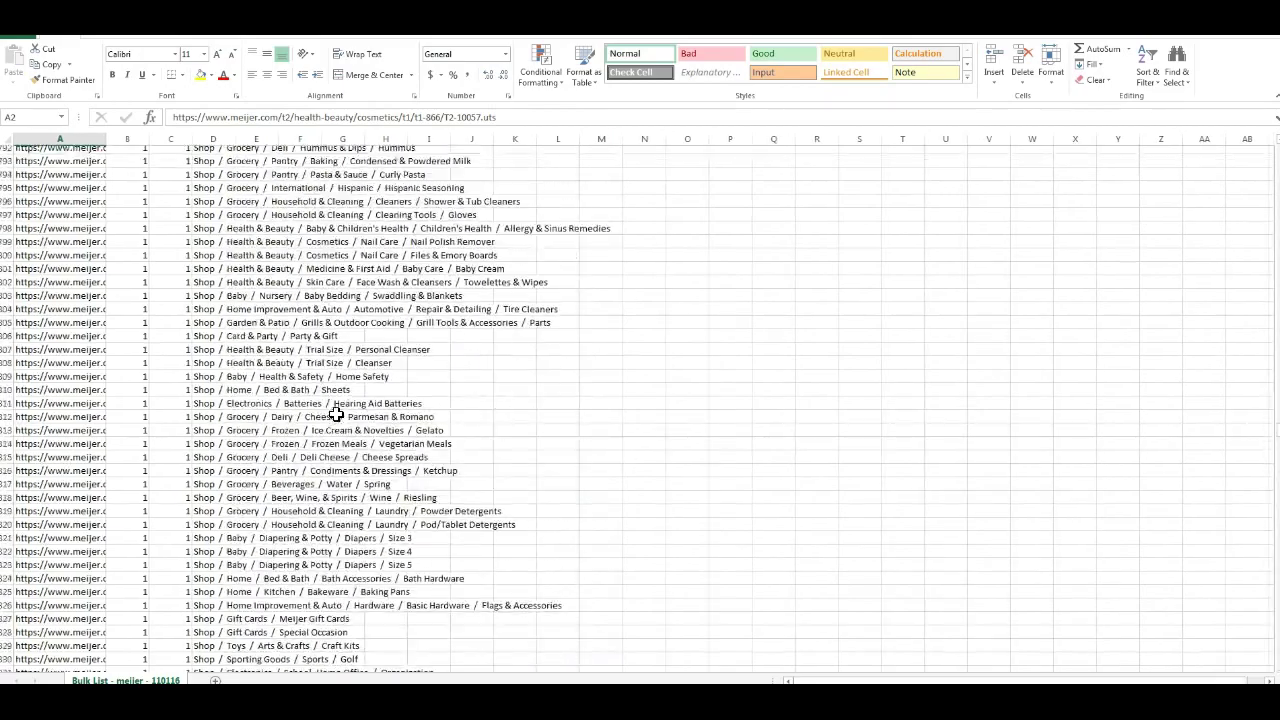
pyautogui.scroll(1, 336, 414)
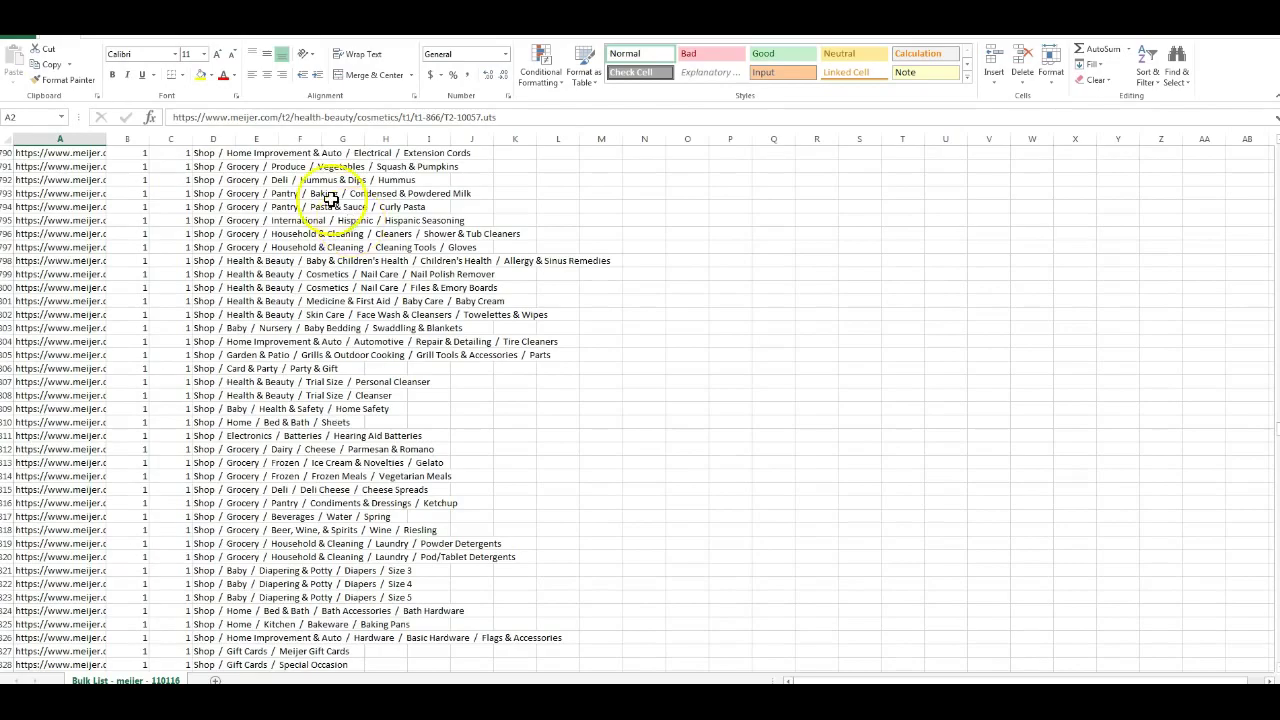
pyautogui.scroll(12, 251, 293)
pyautogui.scroll(20, 251, 293)
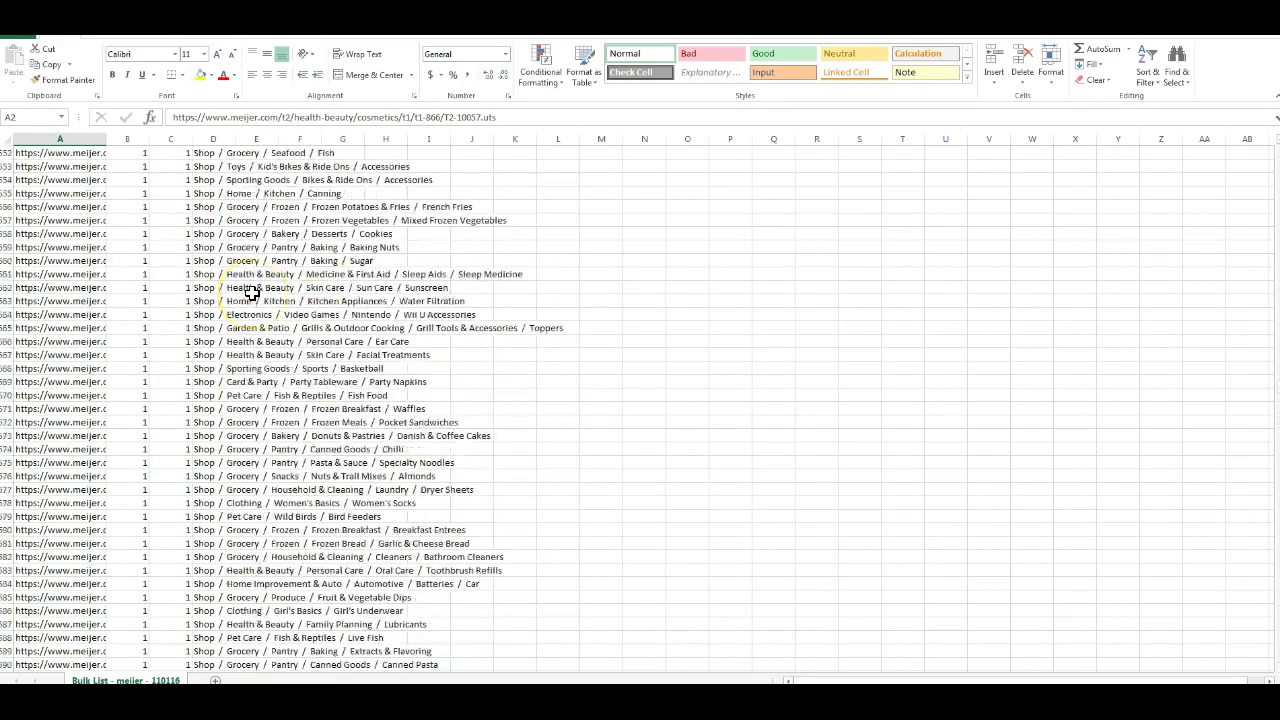
pyautogui.scroll(20, 251, 293)
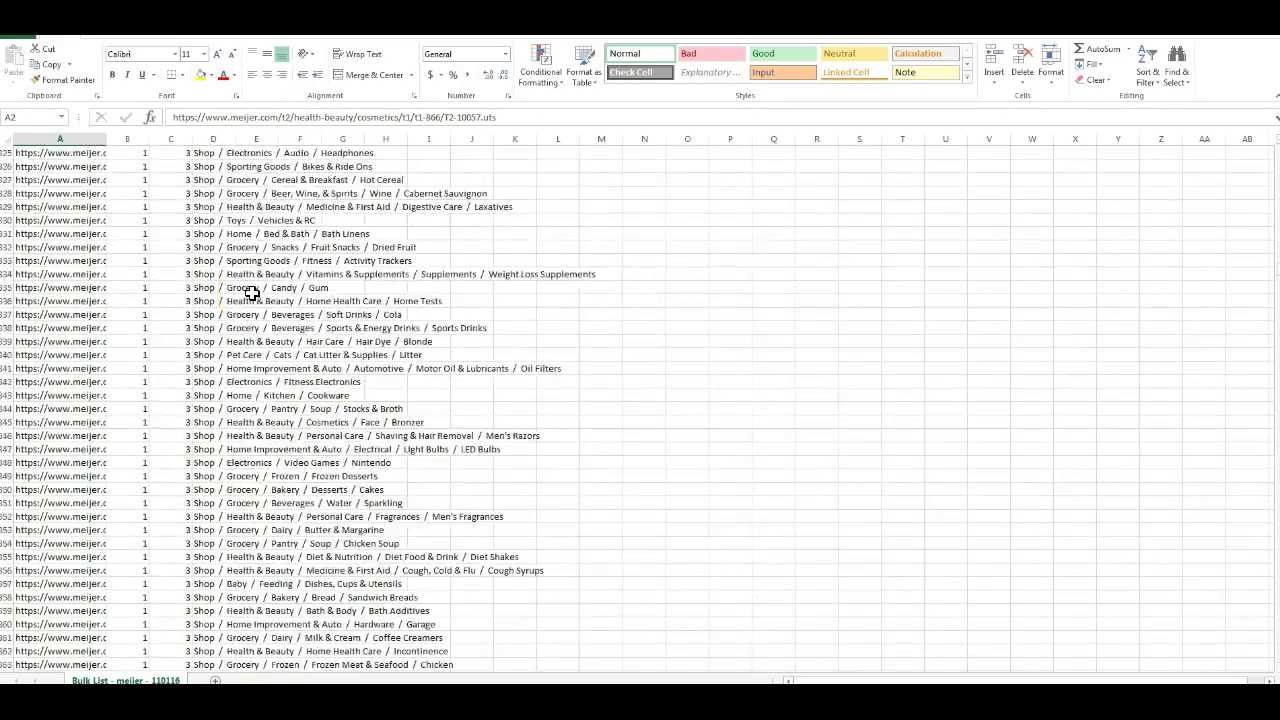
pyautogui.scroll(7, 251, 293)
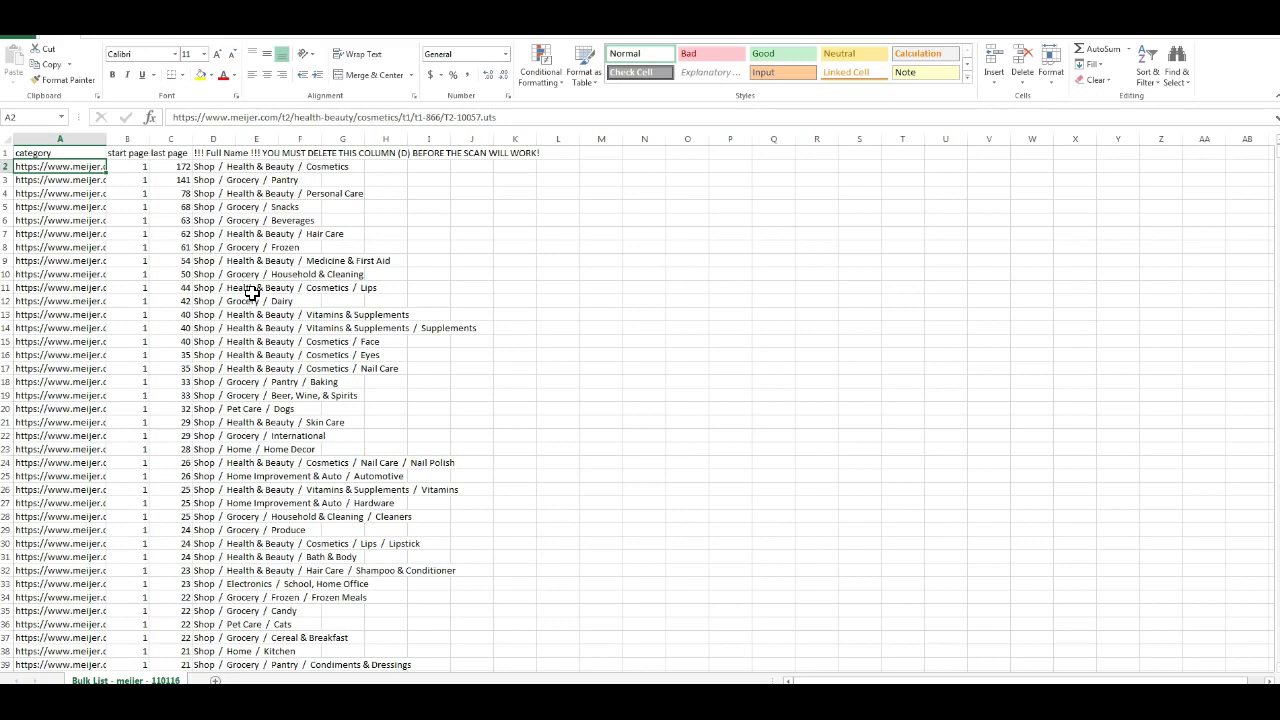
# Sort the Meijer list by the Full Name column D from A to Z, expanding the selection to all columns.
pyautogui.click(259, 175)
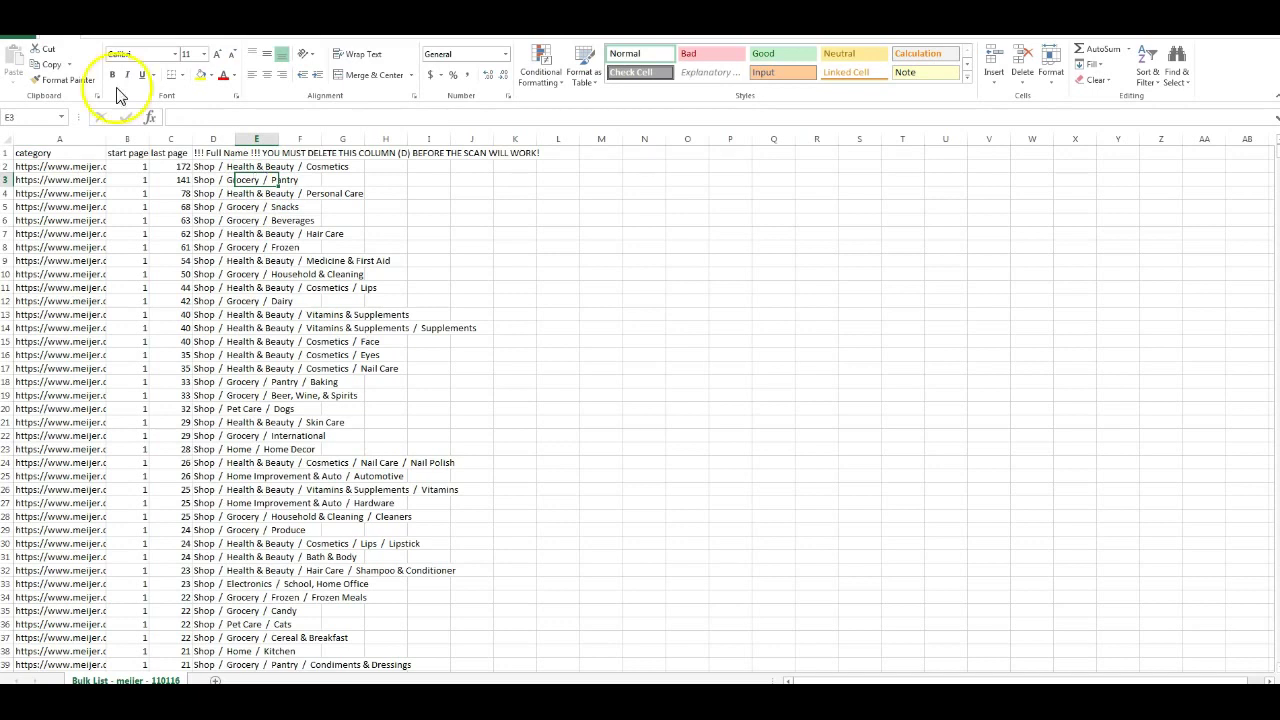
pyautogui.click(213, 138)
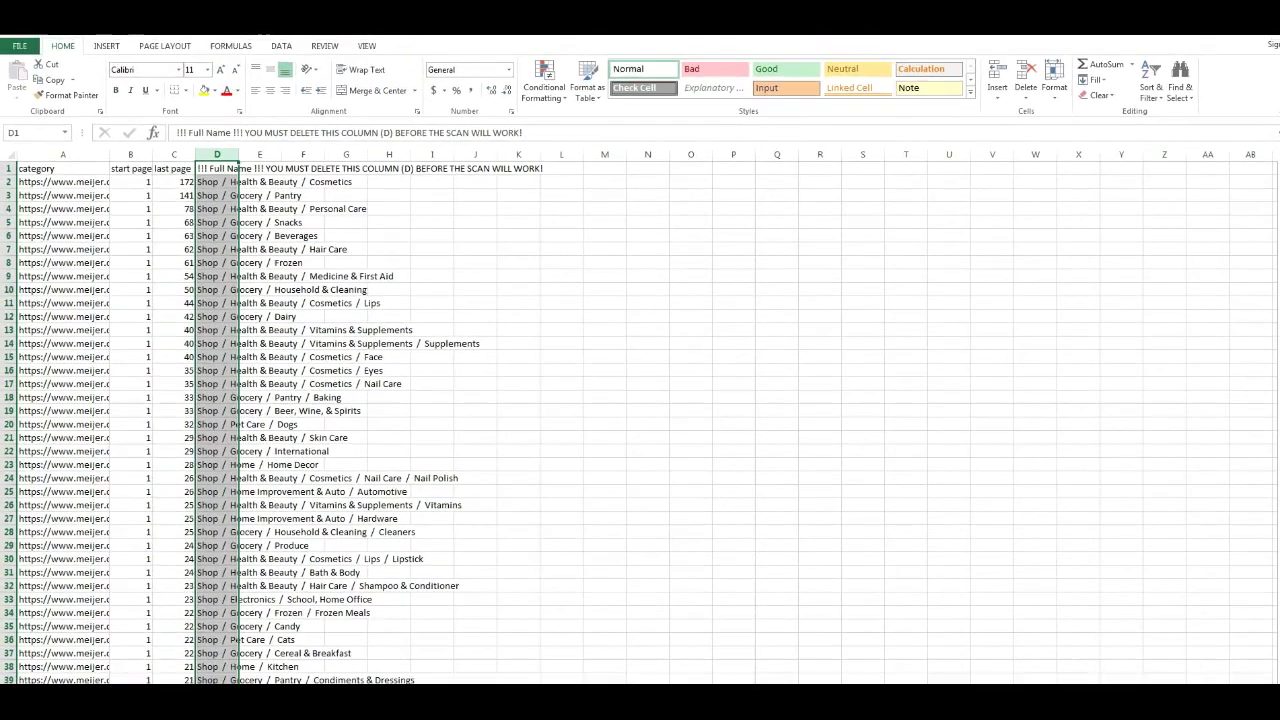
pyautogui.click(284, 50)
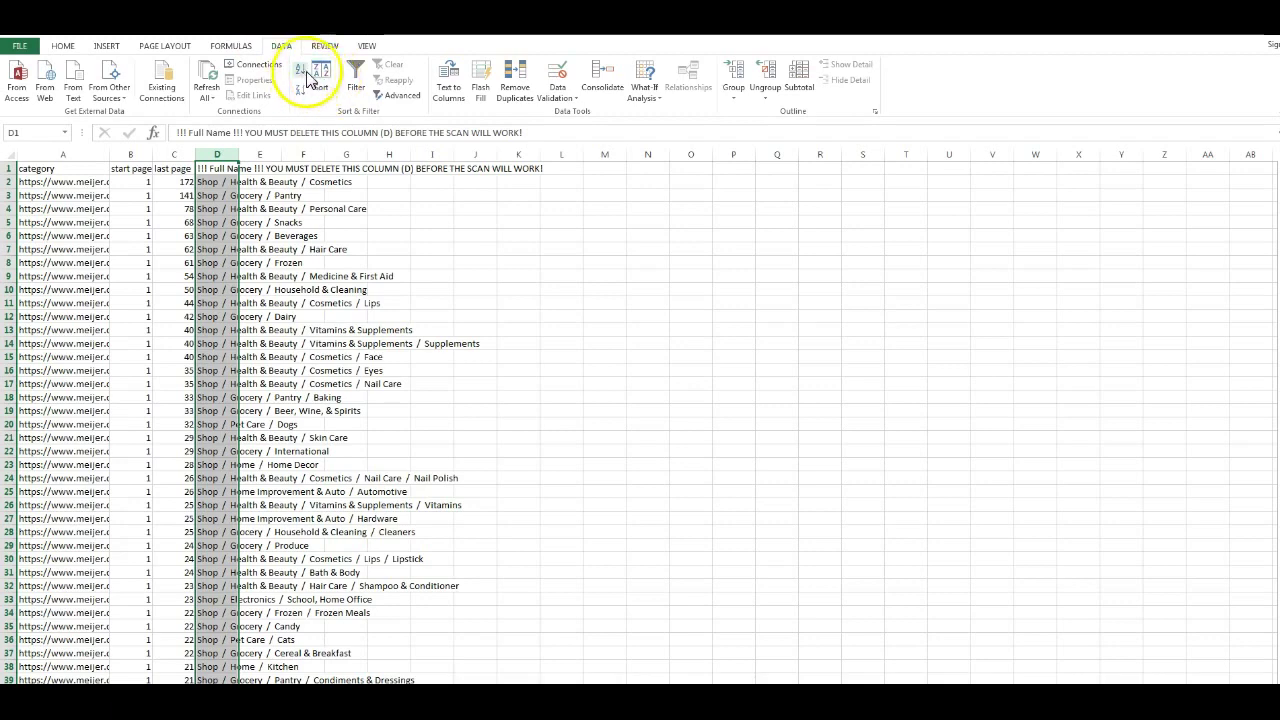
pyautogui.click(319, 78)
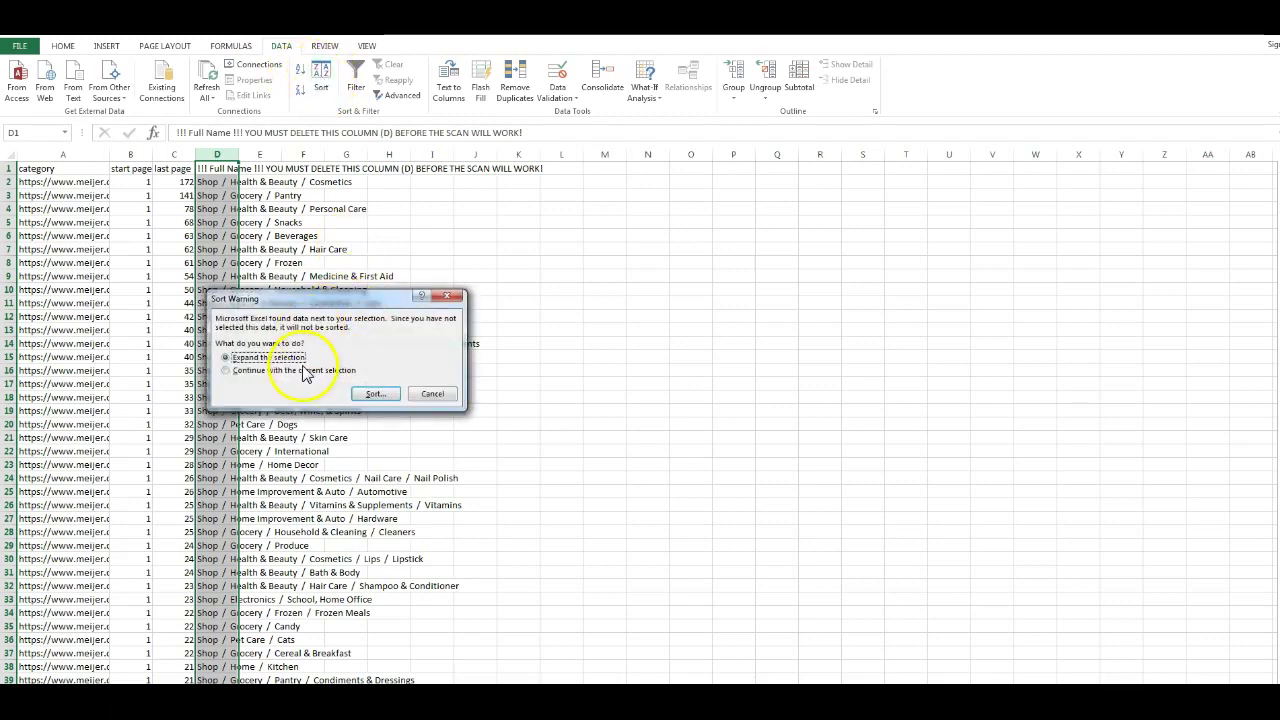
pyautogui.click(373, 393)
pyautogui.click(259, 332)
pyautogui.click(237, 372)
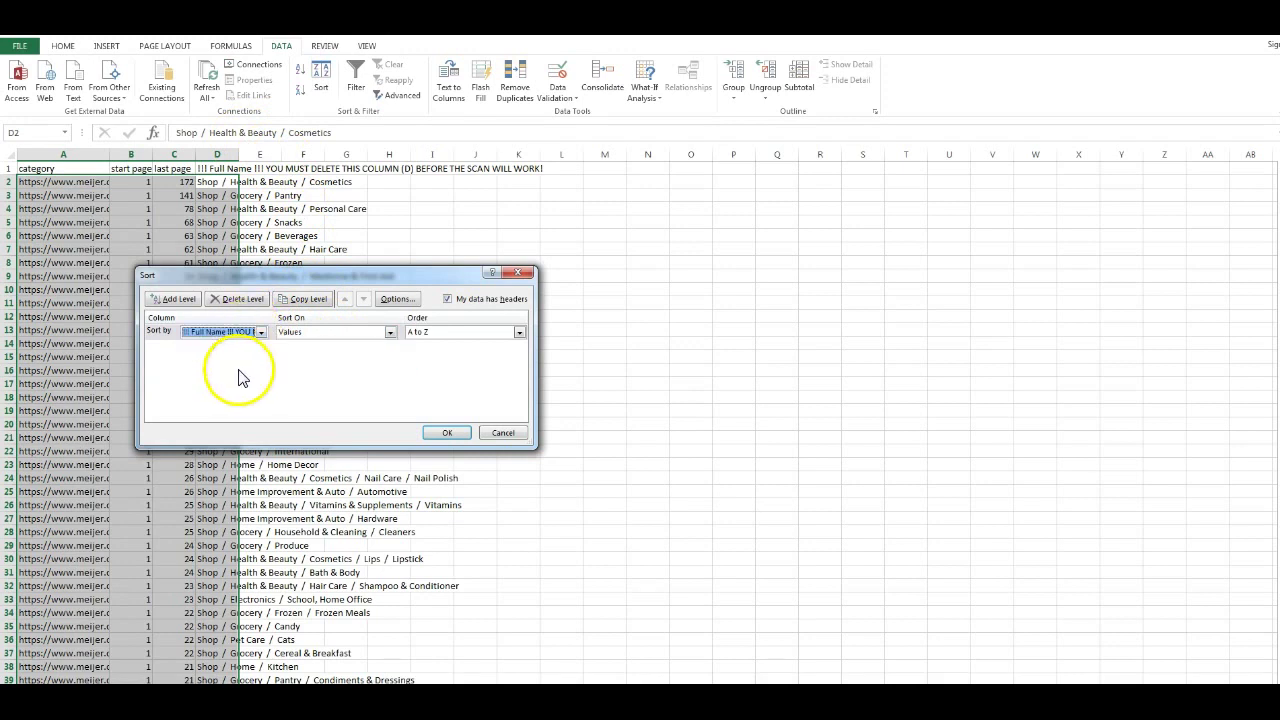
pyautogui.click(447, 433)
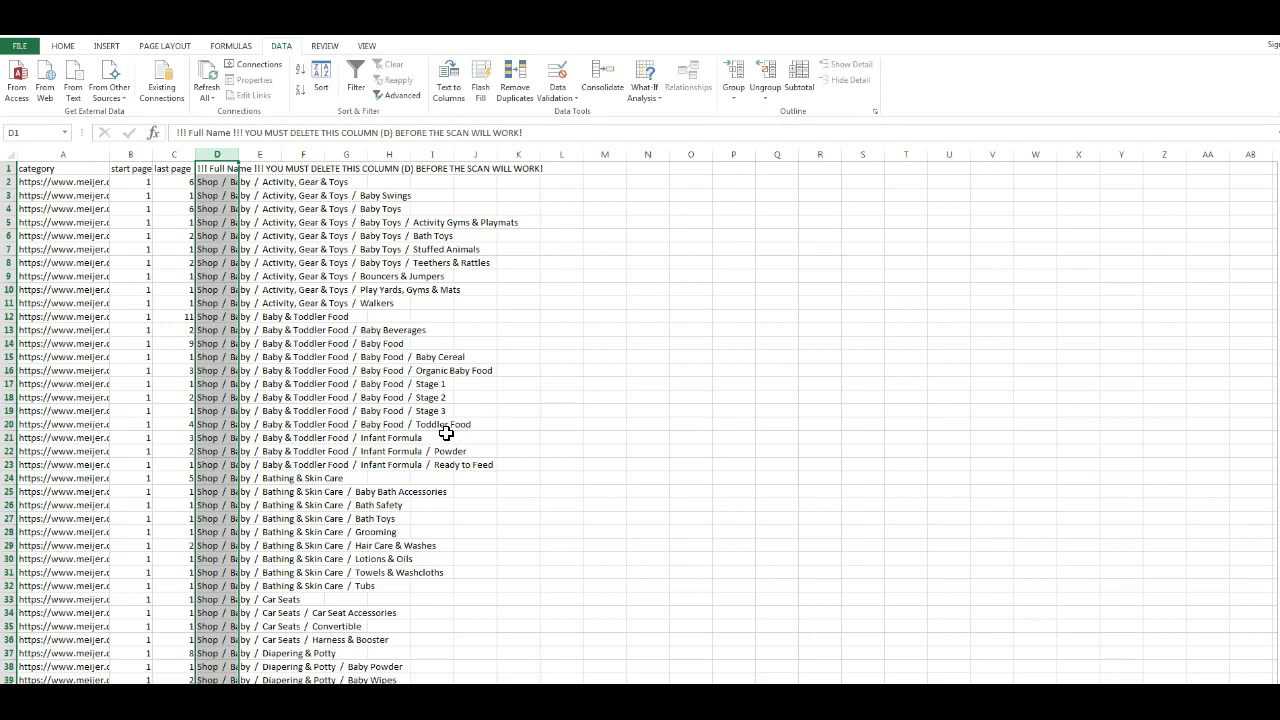
# Look through the sorted Meijer list to find where the Baby categories end and the other departments begin.
pyautogui.click(303, 276)
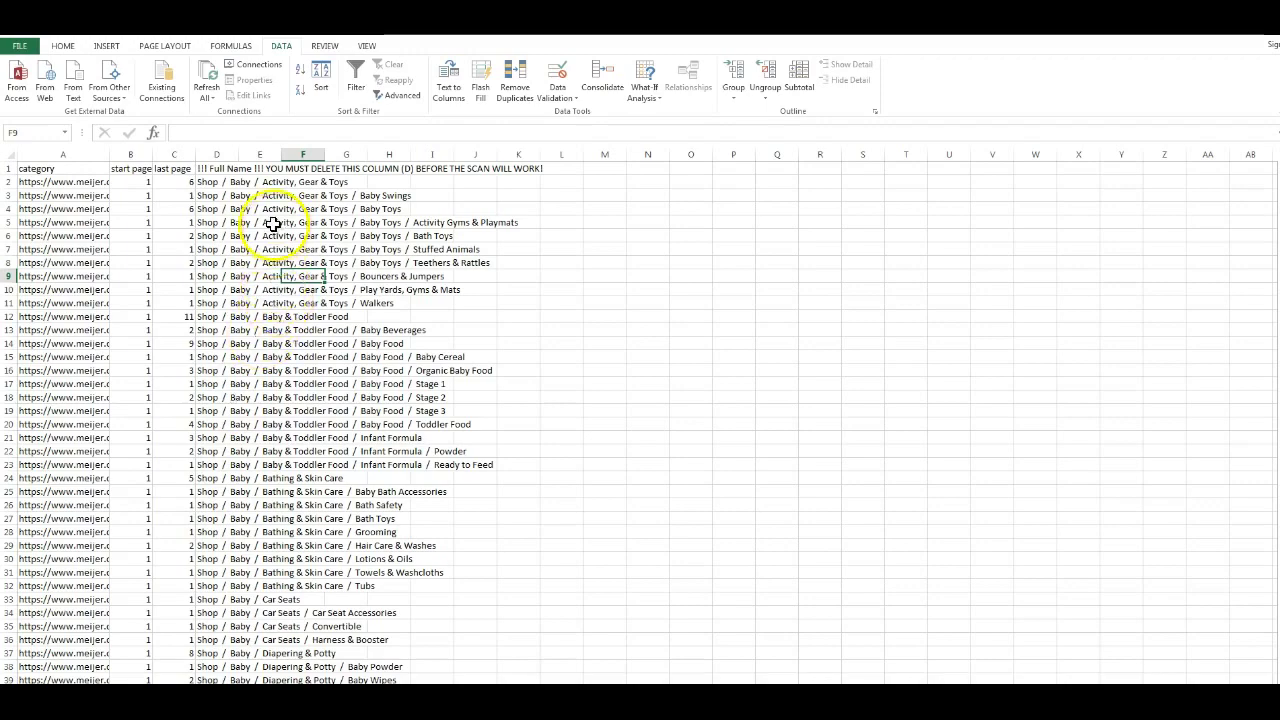
pyautogui.click(226, 410)
pyautogui.scroll(-20, 229, 414)
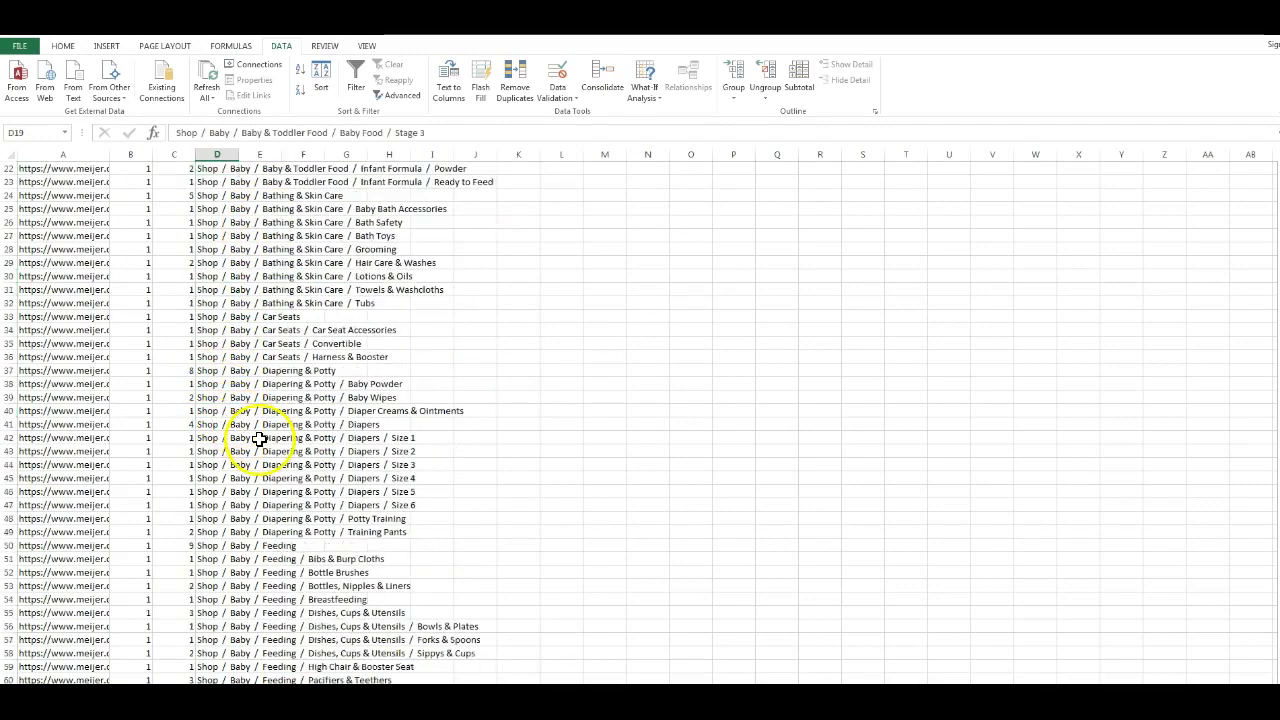
pyautogui.scroll(-19, 250, 427)
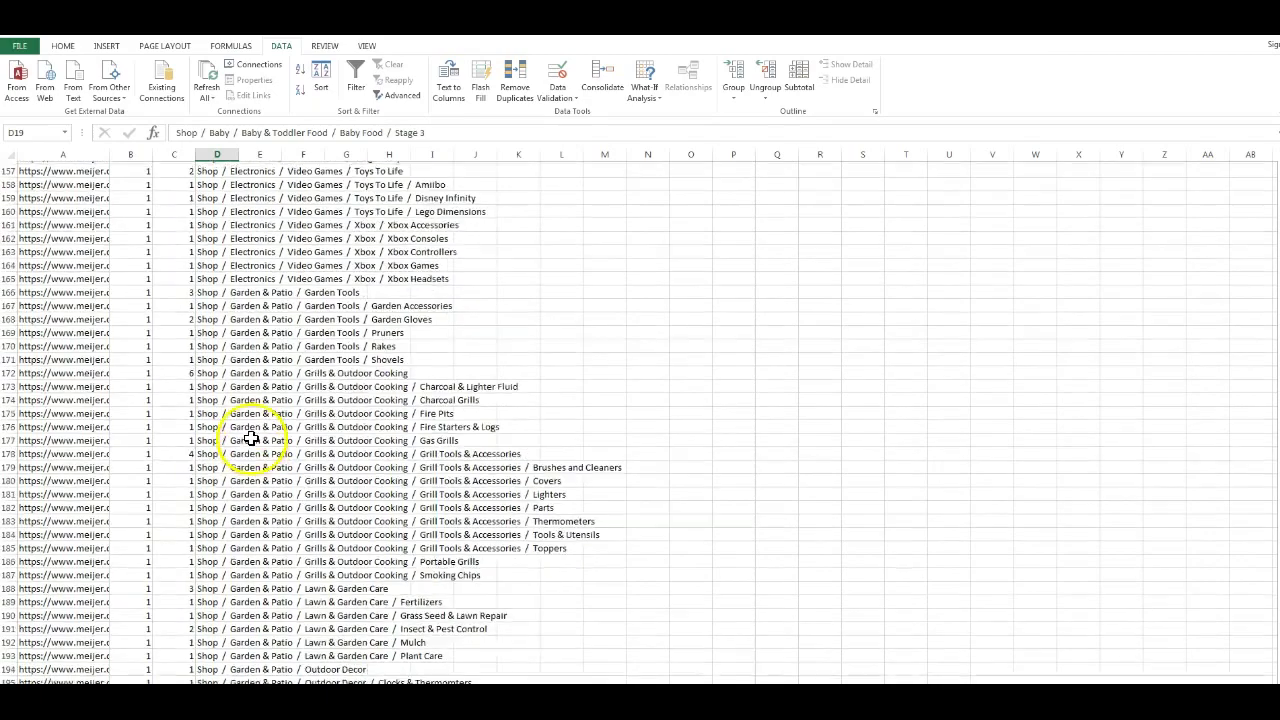
pyautogui.scroll(20, 250, 437)
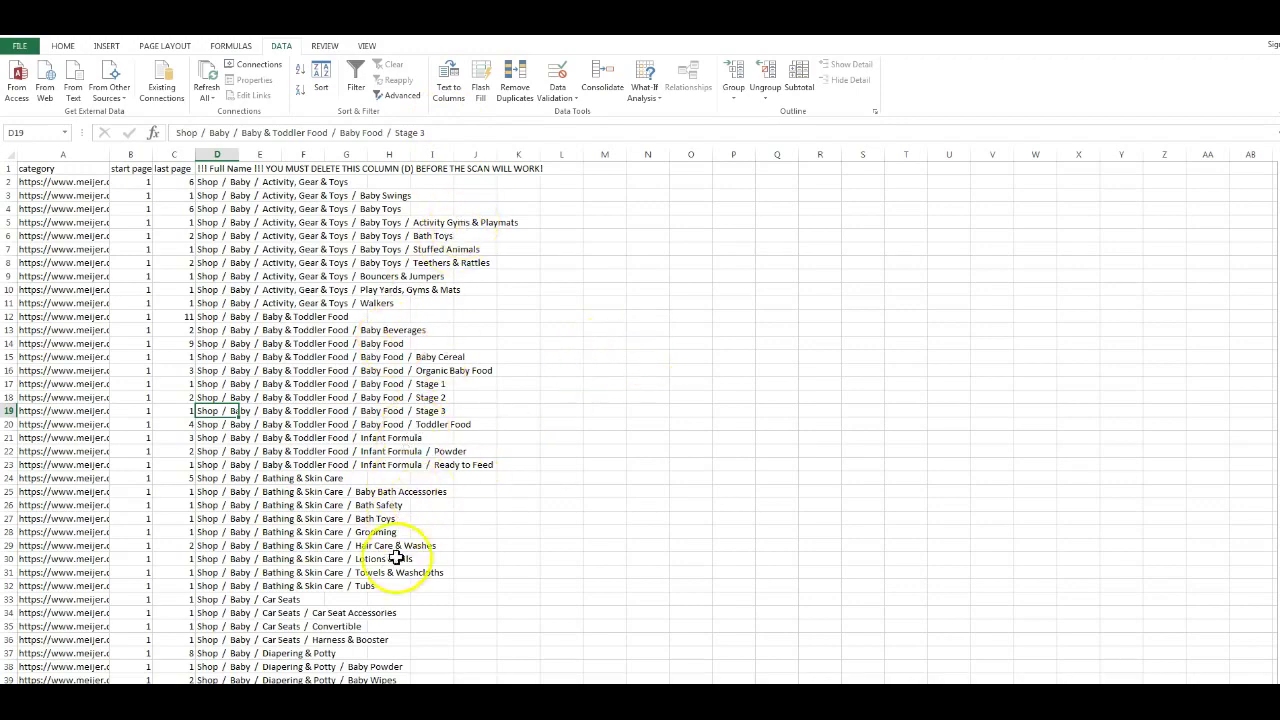
pyautogui.scroll(-1, 386, 571)
pyautogui.scroll(1, 390, 480)
pyautogui.scroll(-20, 399, 403)
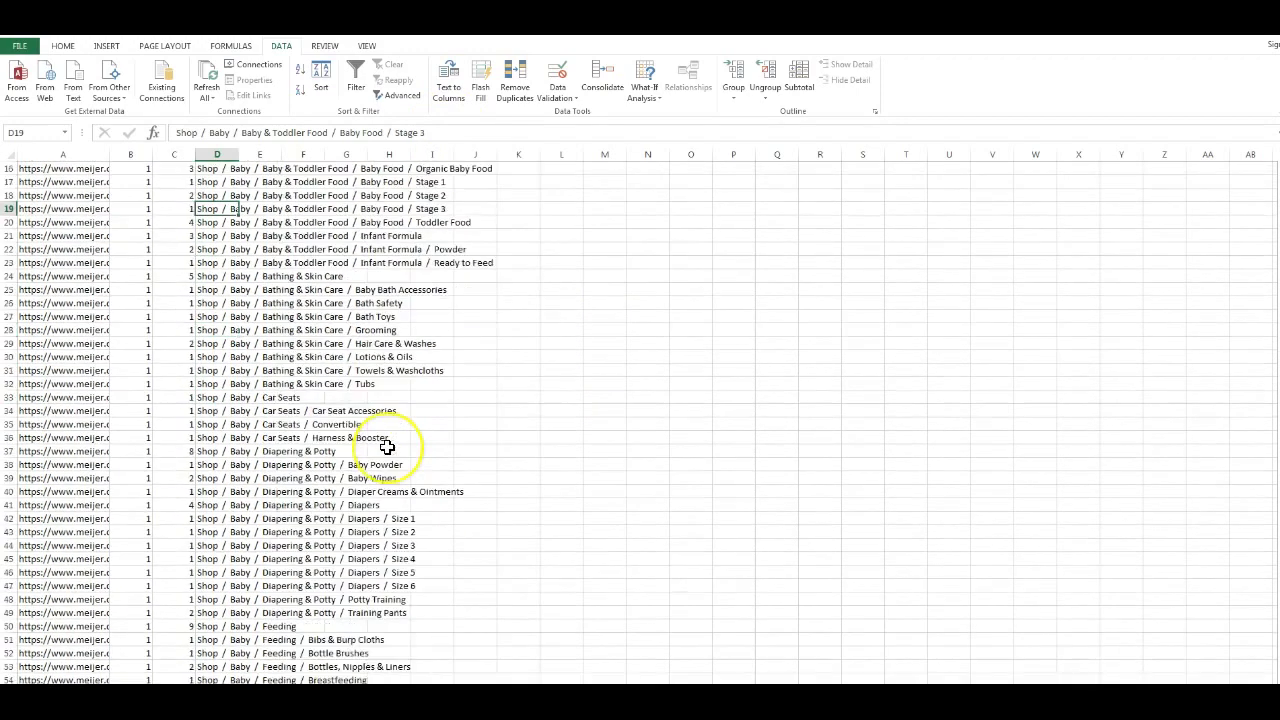
pyautogui.scroll(3, 387, 447)
pyautogui.scroll(8, 387, 447)
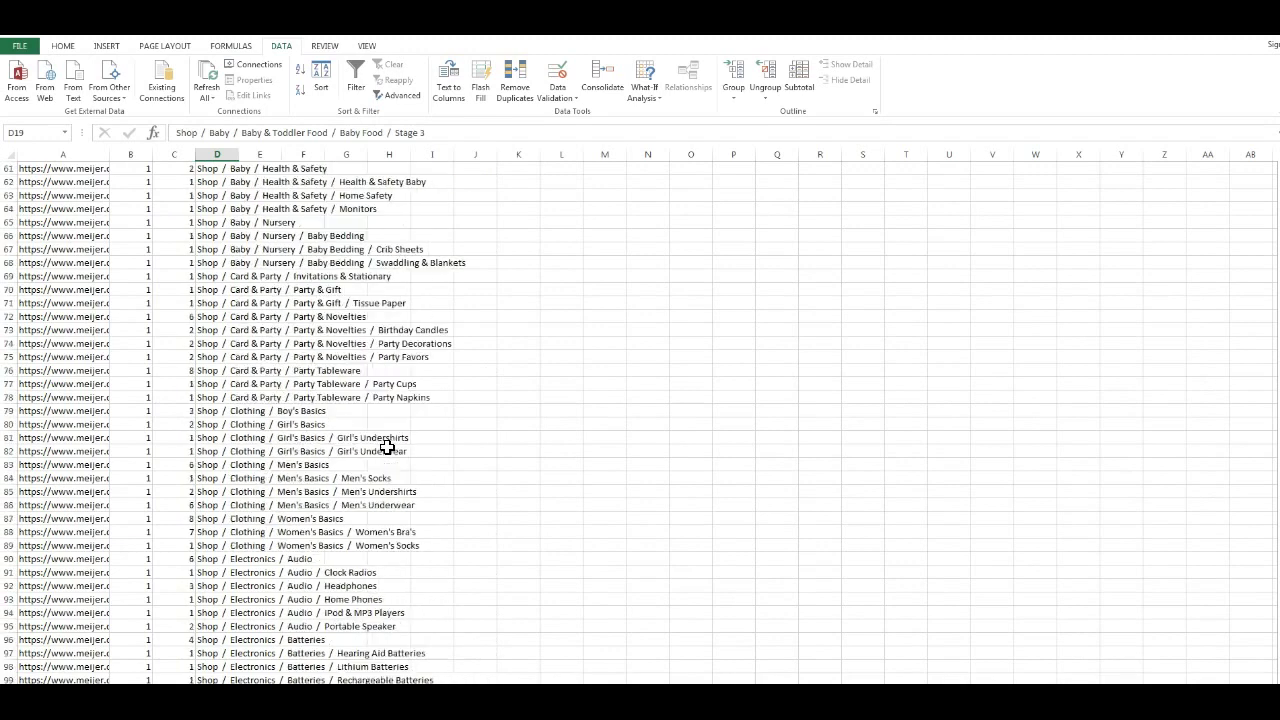
# Delete all rows after the Baby categories, from row 69 (Card & Party / Invitations & Stationary) through row 1754, and check the remaining list.
pyautogui.click(9, 276)
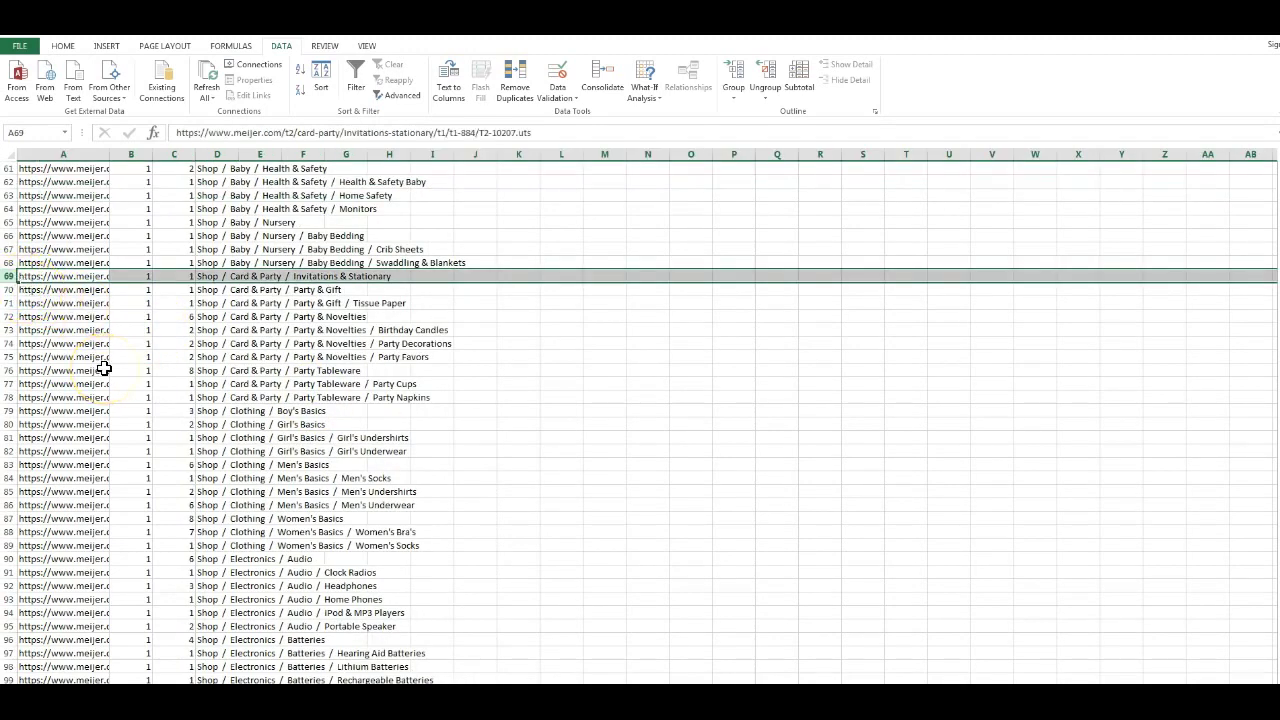
pyautogui.moveTo(9, 276); pyautogui.dragTo(78, 543)
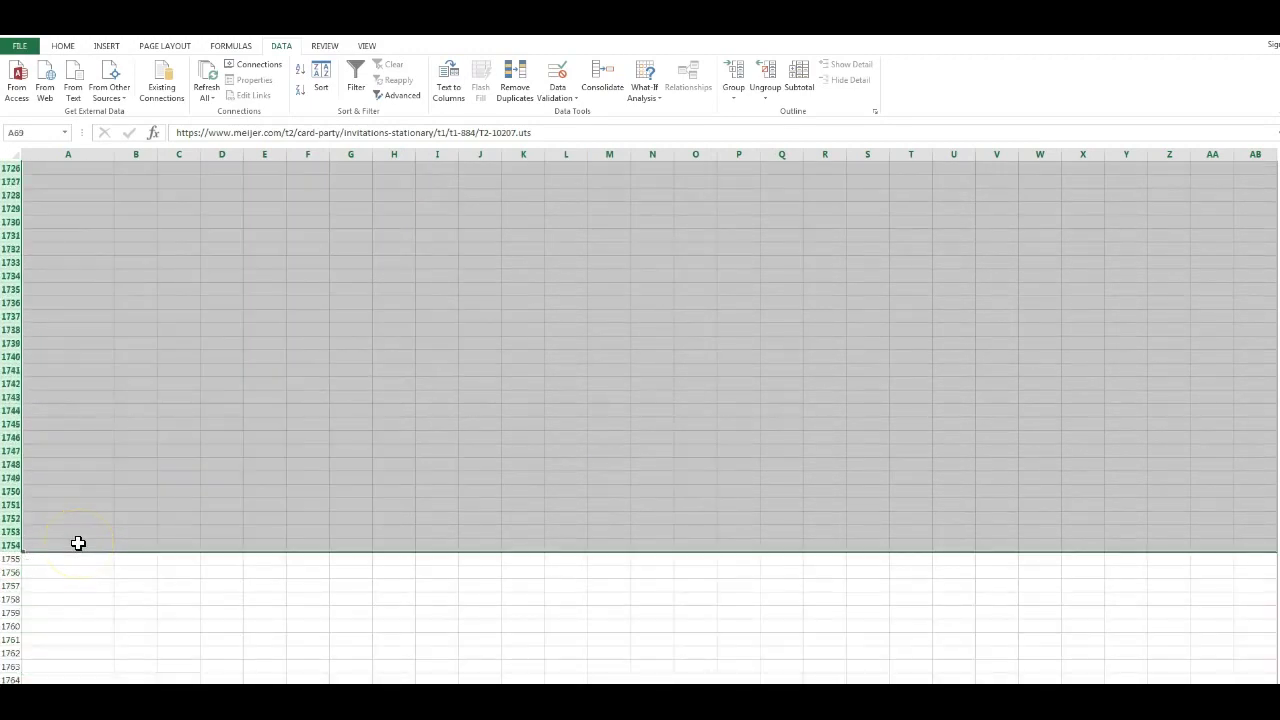
pyautogui.hotkey('ctrl', '-')
pyautogui.hotkey('ctrl', 'Home')
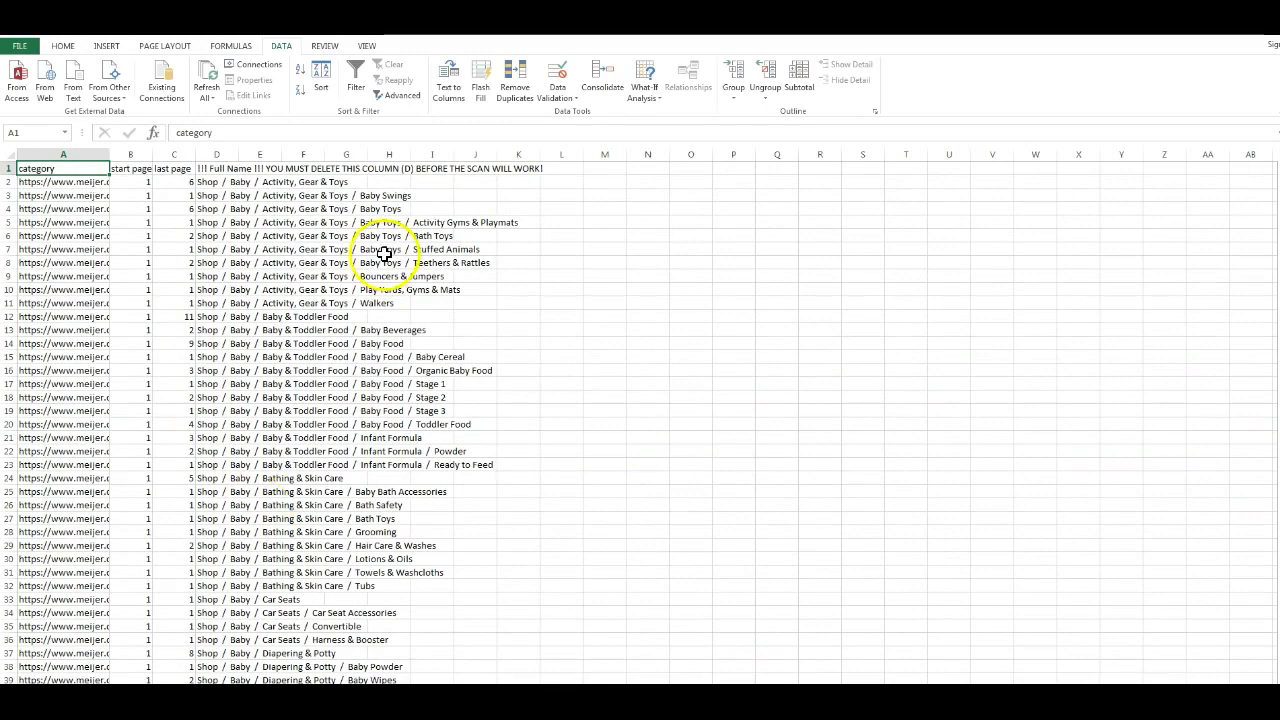
pyautogui.scroll(-6, 278, 316)
pyautogui.scroll(-5, 278, 316)
pyautogui.scroll(11, 278, 316)
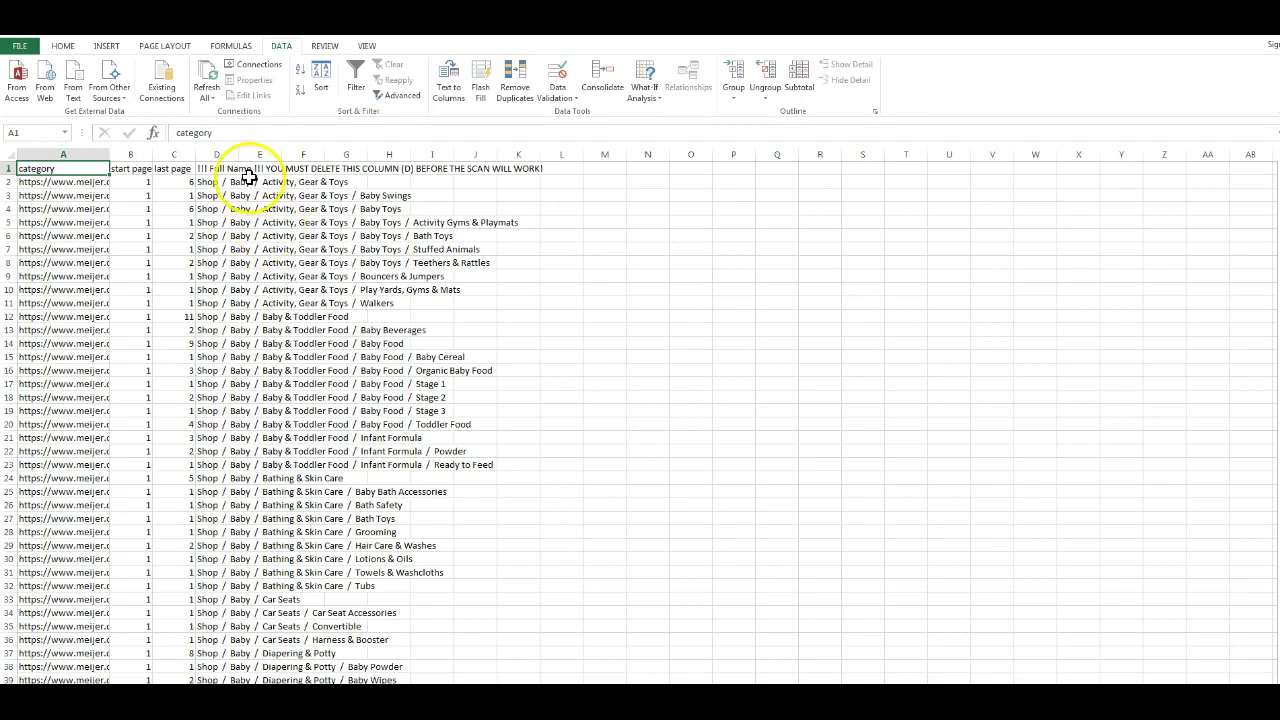
# Delete the Full Name column D from the Meijer list.
pyautogui.click(228, 154)
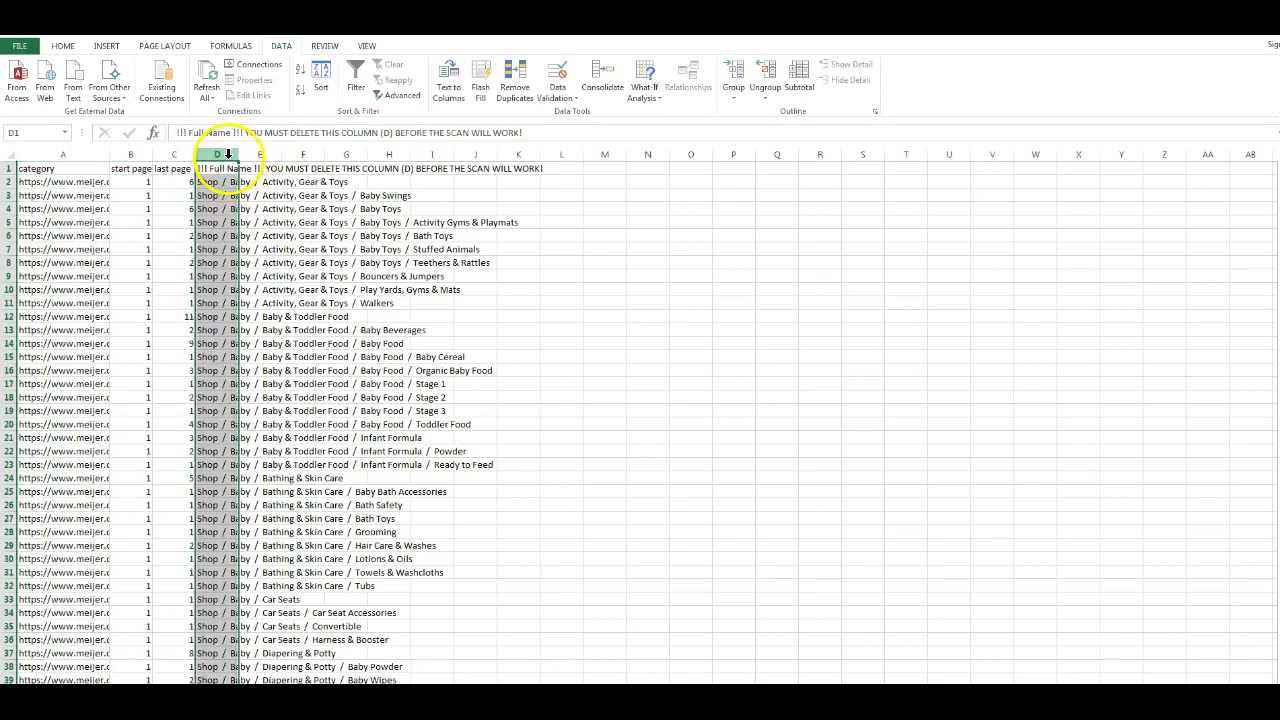
pyautogui.click(208, 172)
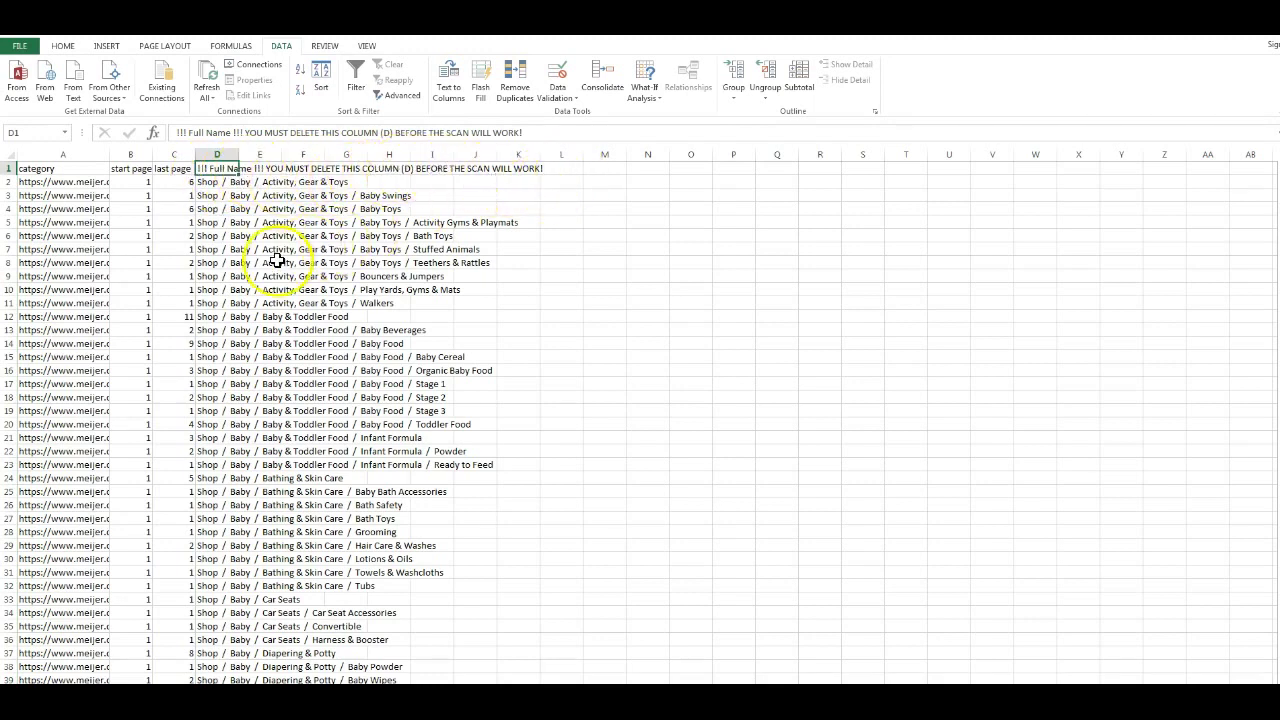
pyautogui.click(216, 153)
pyautogui.rightClick(216, 153)
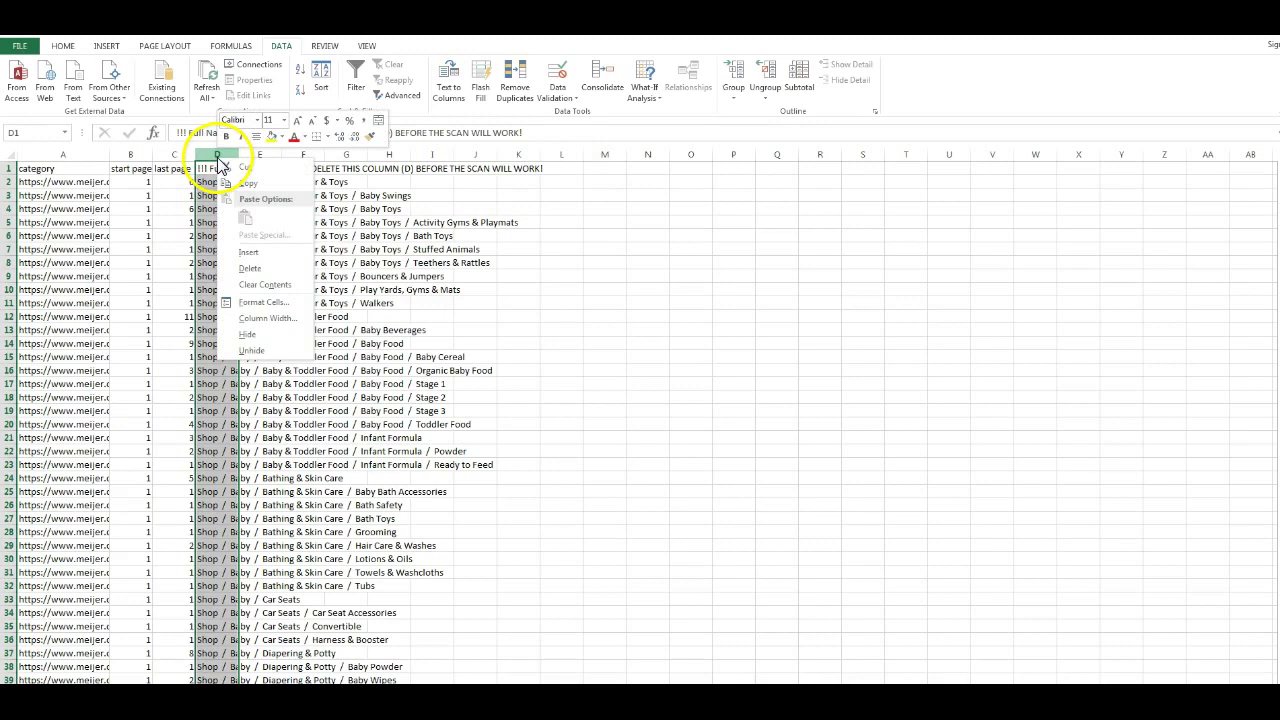
pyautogui.click(250, 269)
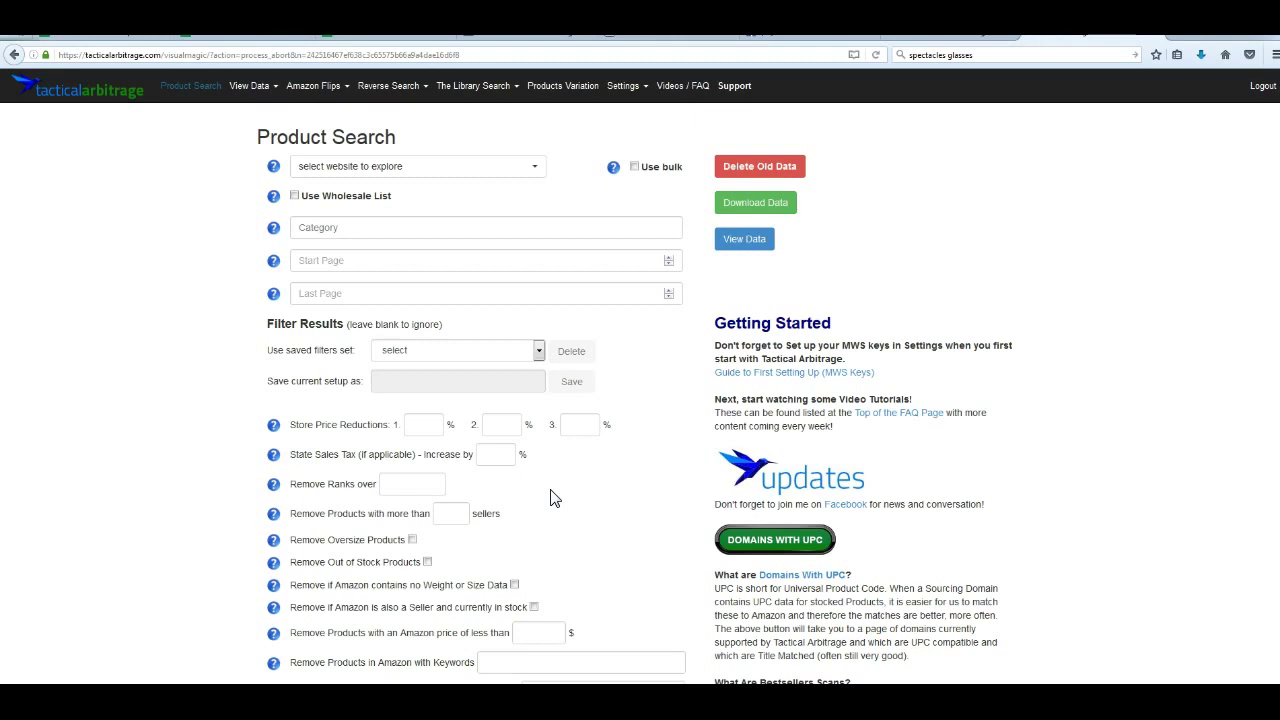
# On Tactical Arbitrage's Product Search page, set the first Store Price Reduction to 20%.
pyautogui.click(420, 428)
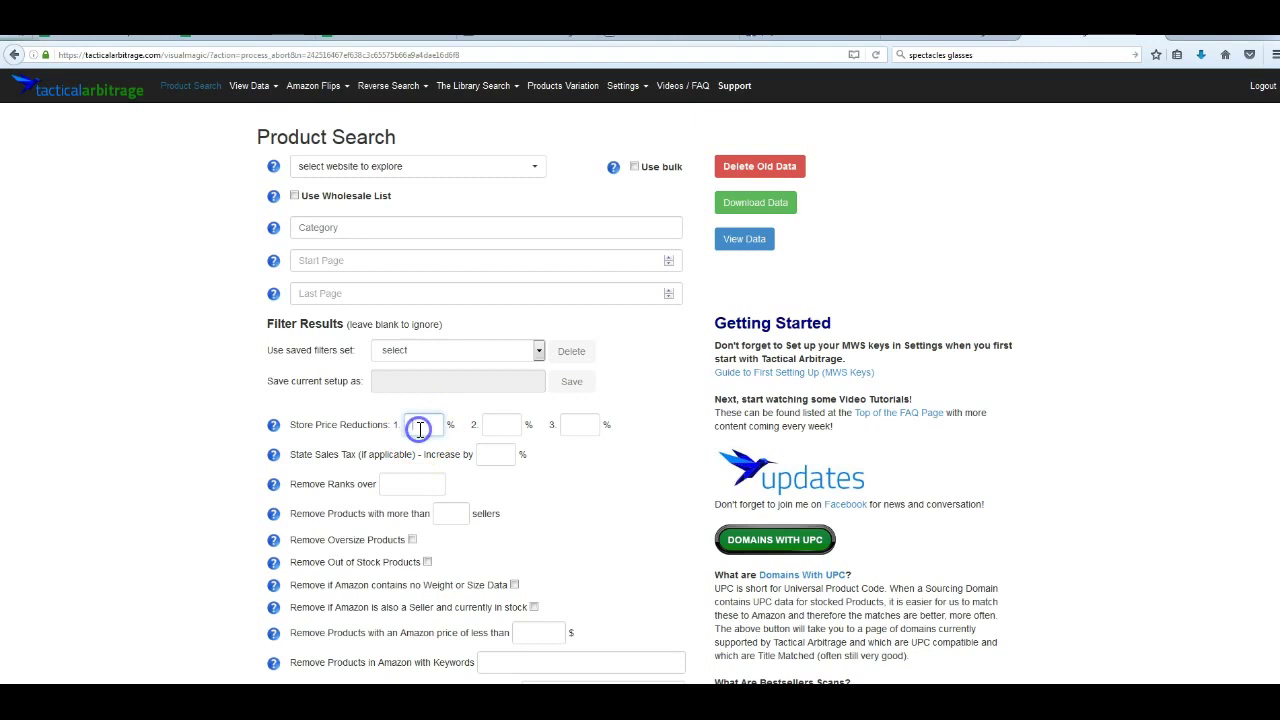
pyautogui.click(495, 426)
pyautogui.click(573, 425)
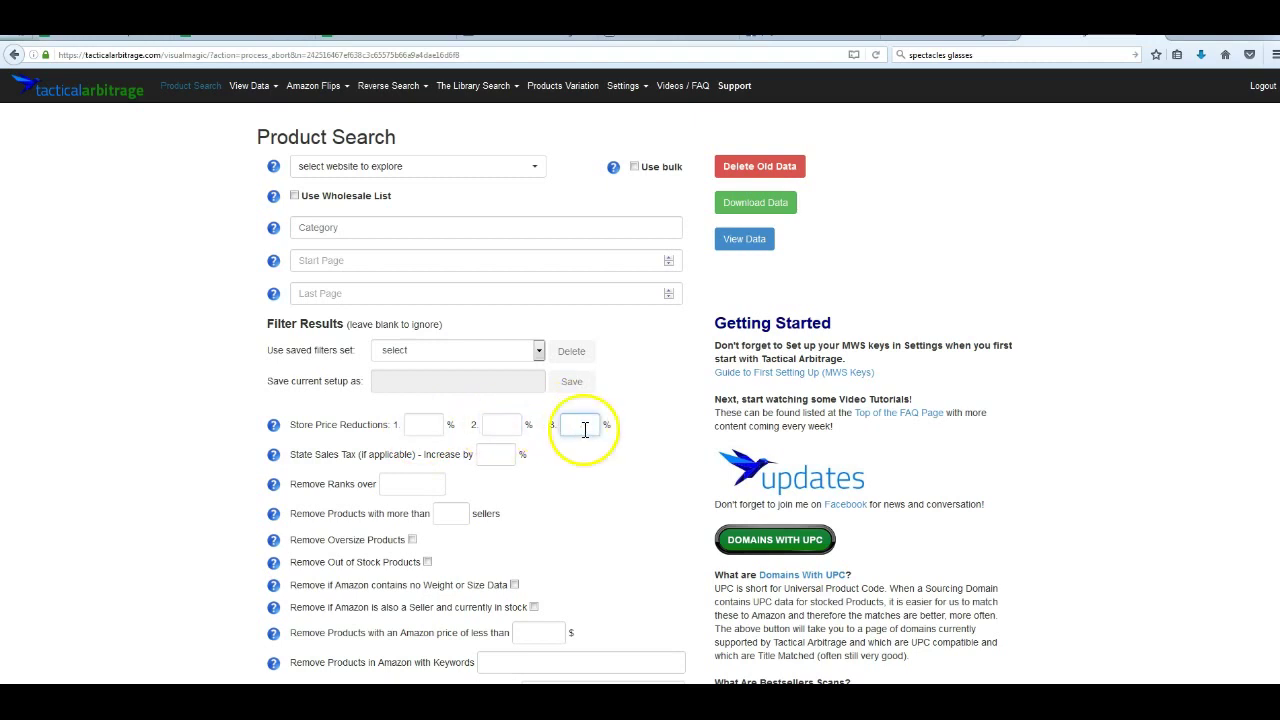
pyautogui.click(418, 423)
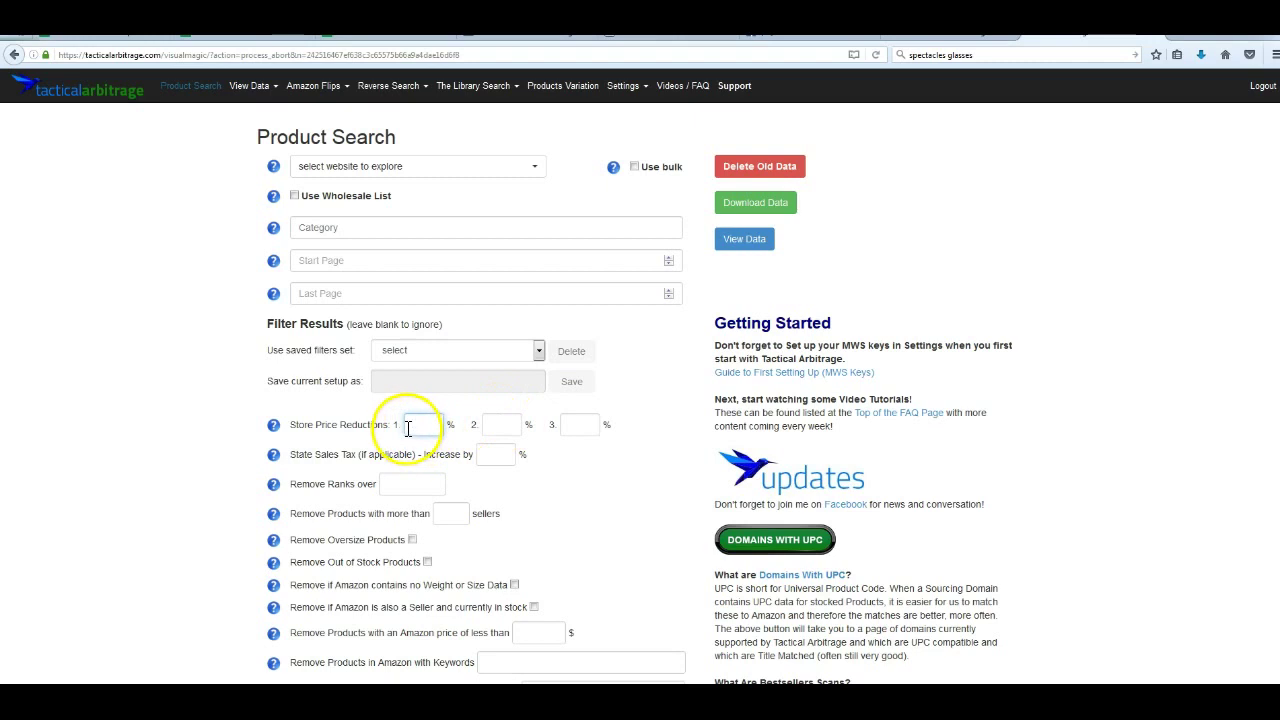
pyautogui.click(420, 423)
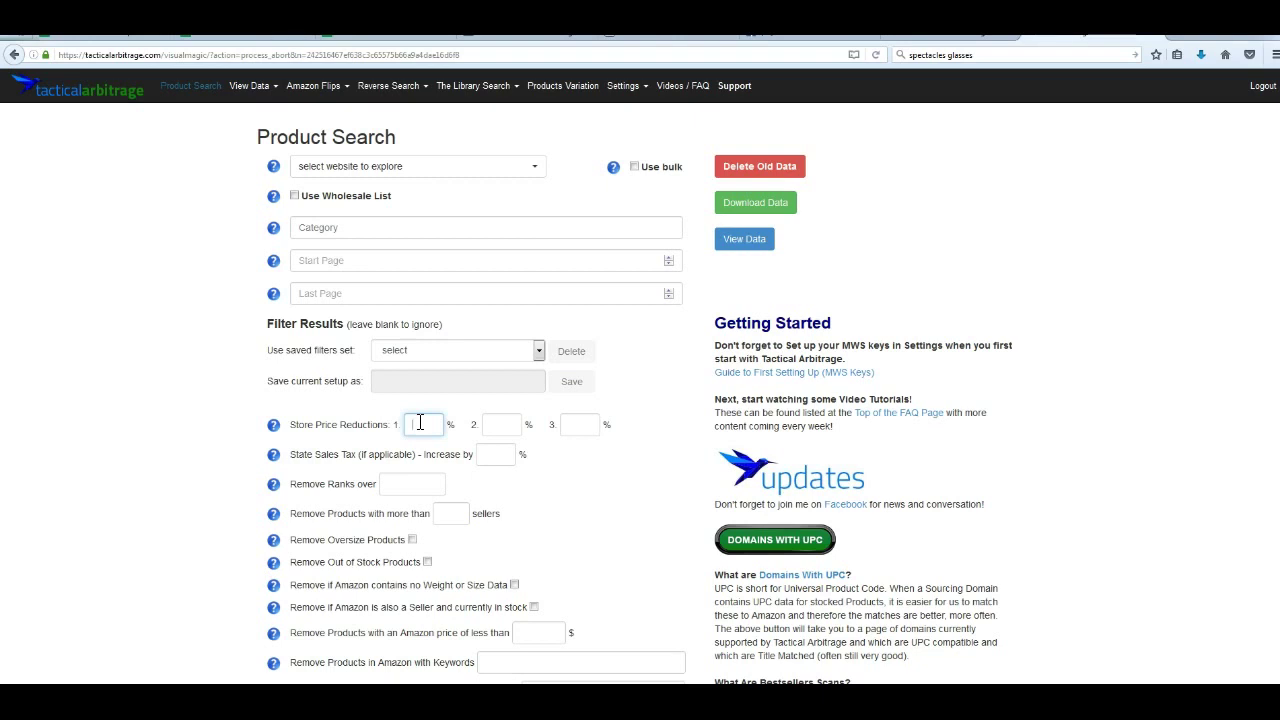
pyautogui.write('20')
pyautogui.click(507, 424)
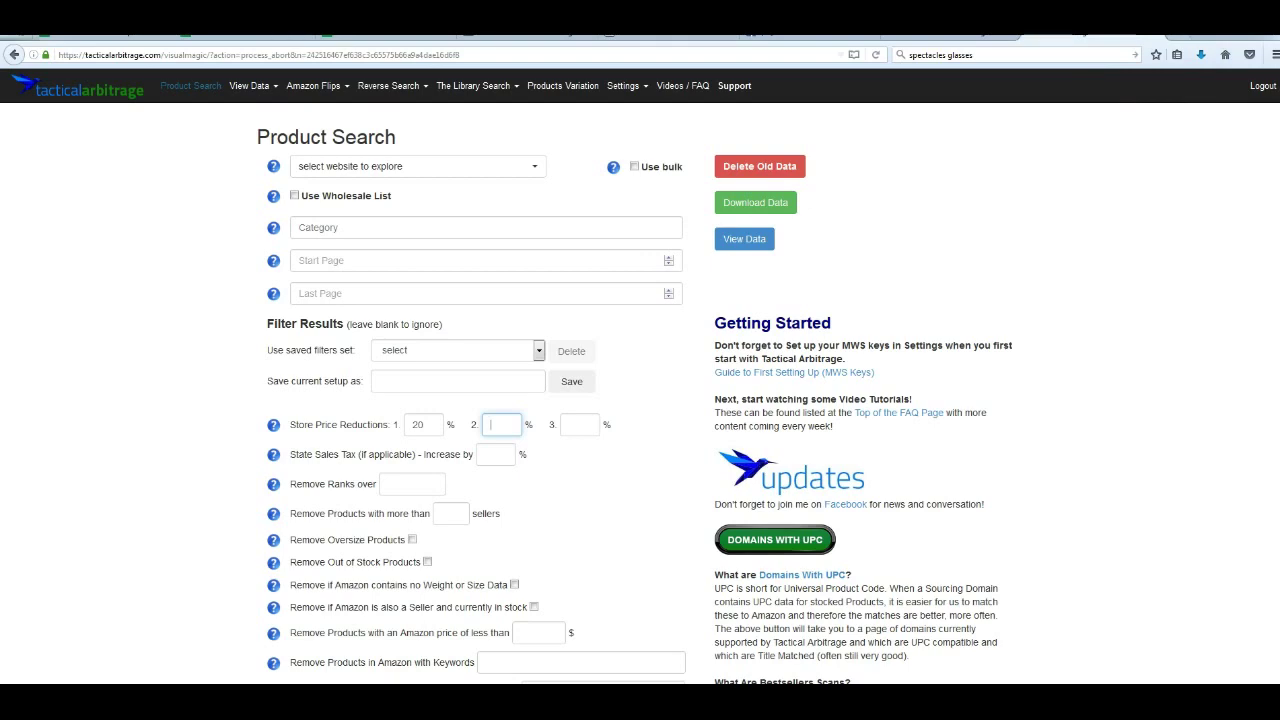
# Open cardbear.com in a new browser tab and view the CVS gift card discount page and Raise's CVS offer.
pyautogui.hotkey('ctrl', 't')
pyautogui.click(714, 55)
pyautogui.write('cardbear.com')
pyautogui.press('Return')
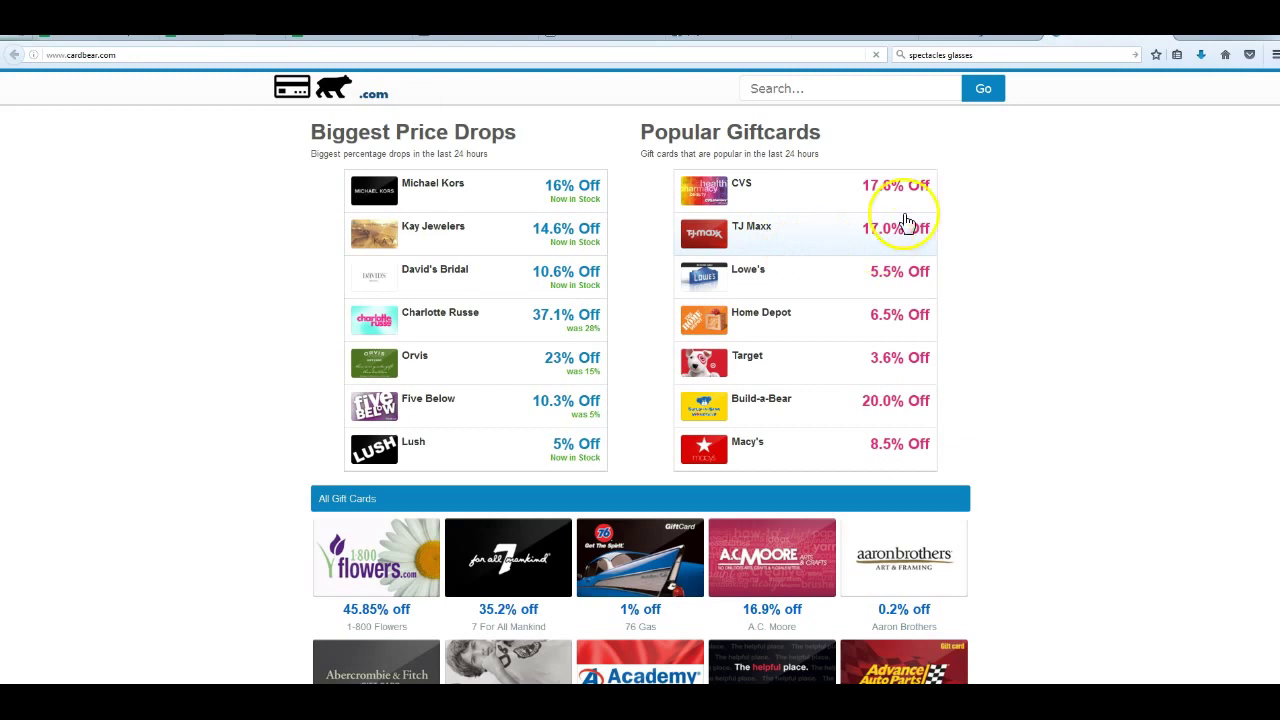
pyautogui.click(740, 190)
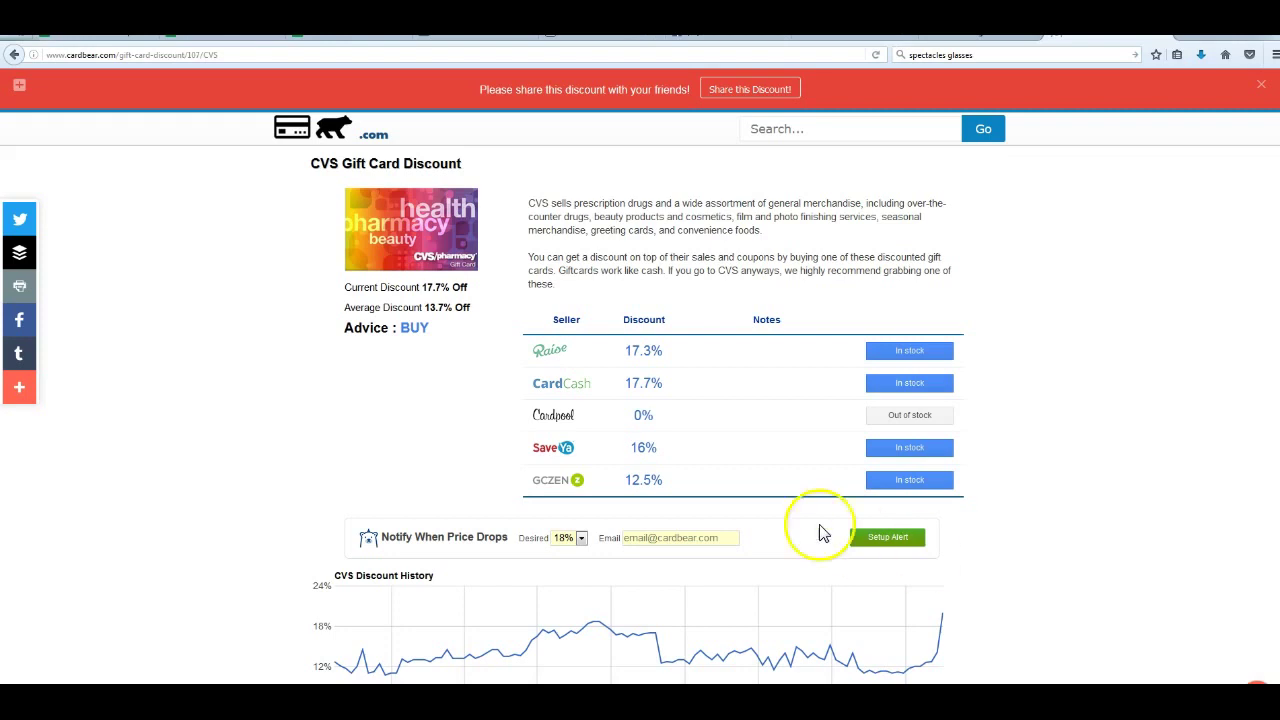
pyautogui.click(911, 352)
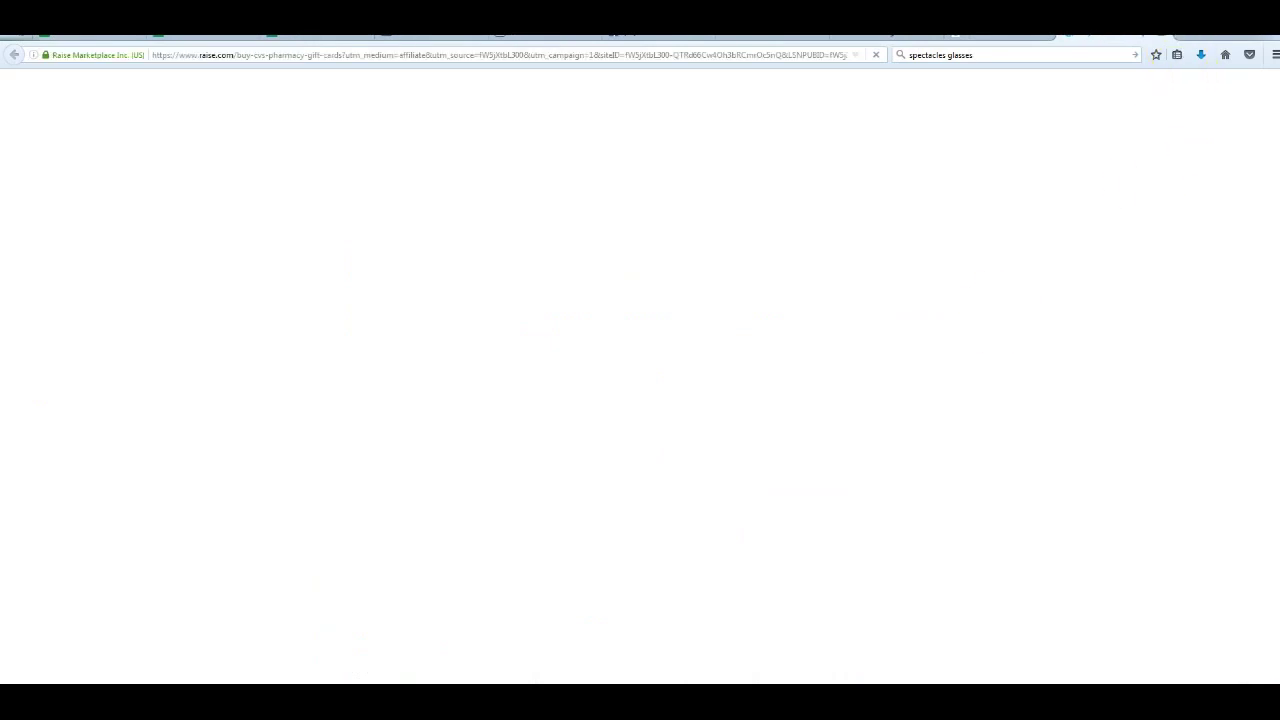
pyautogui.click(1190, 36)
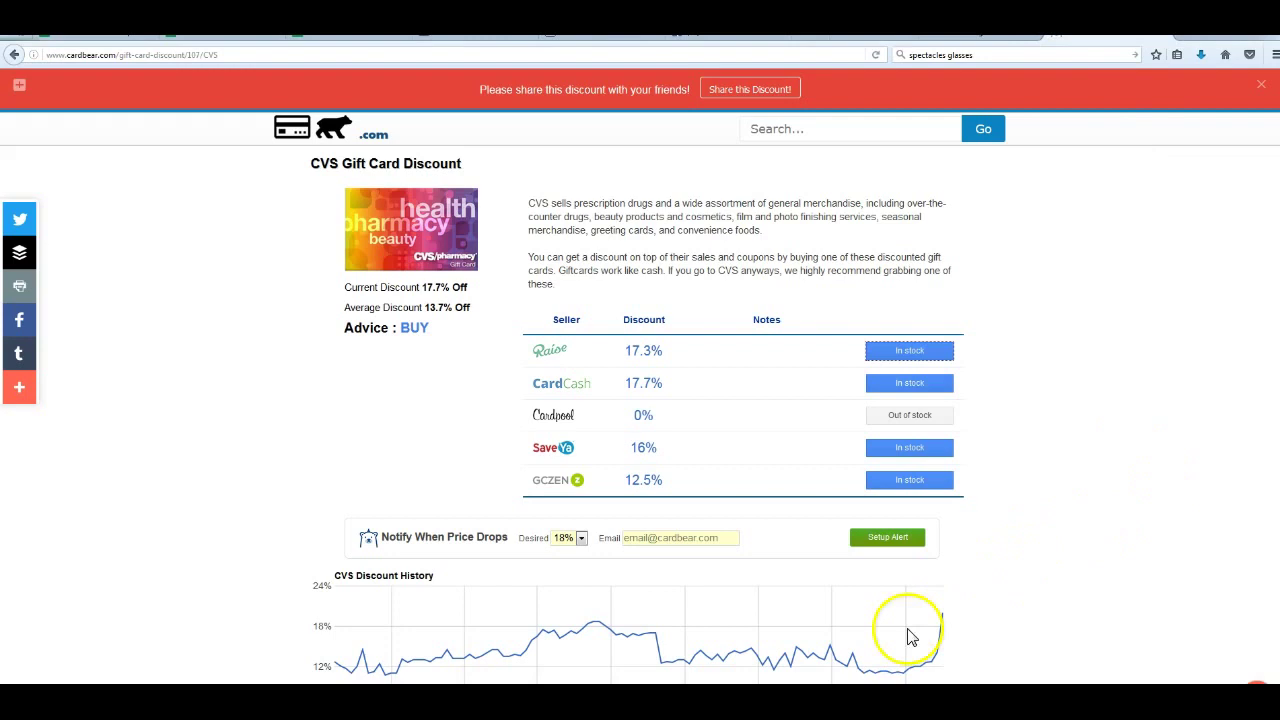
# Set the desired discount of the CVS price drop notification to 20% and review the CVS discount history chart.
pyautogui.click(566, 540)
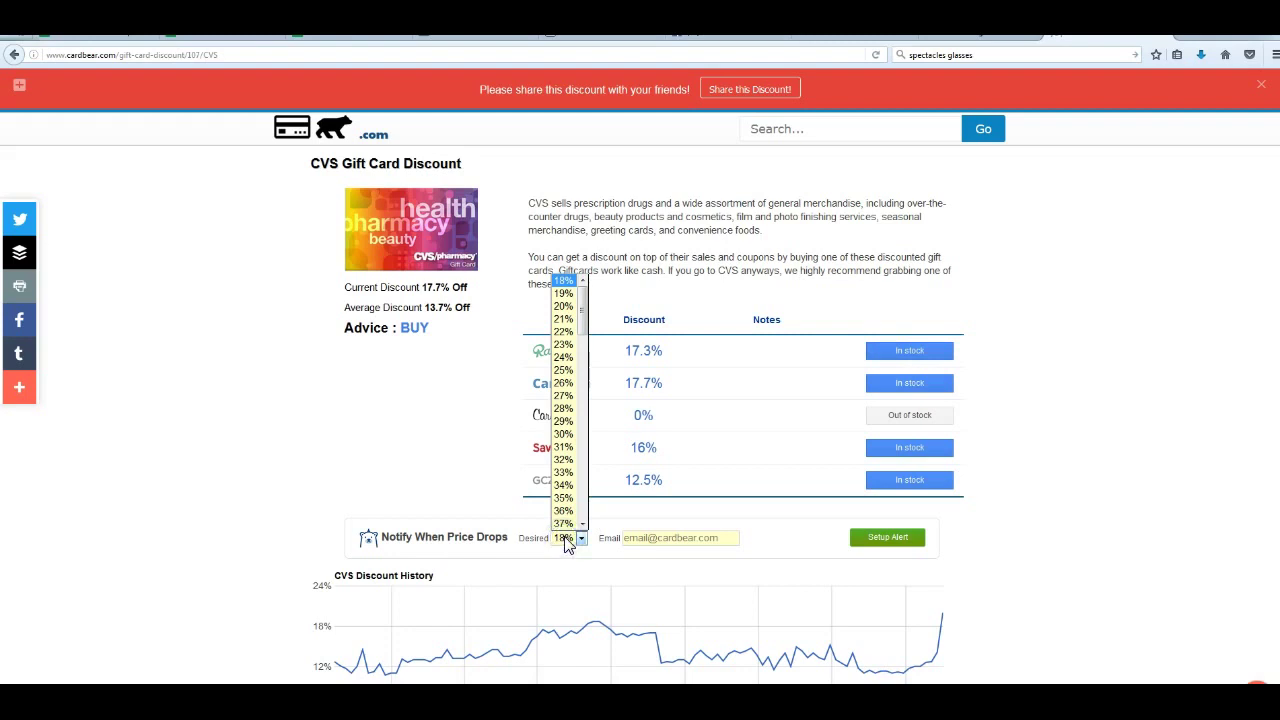
pyautogui.click(566, 306)
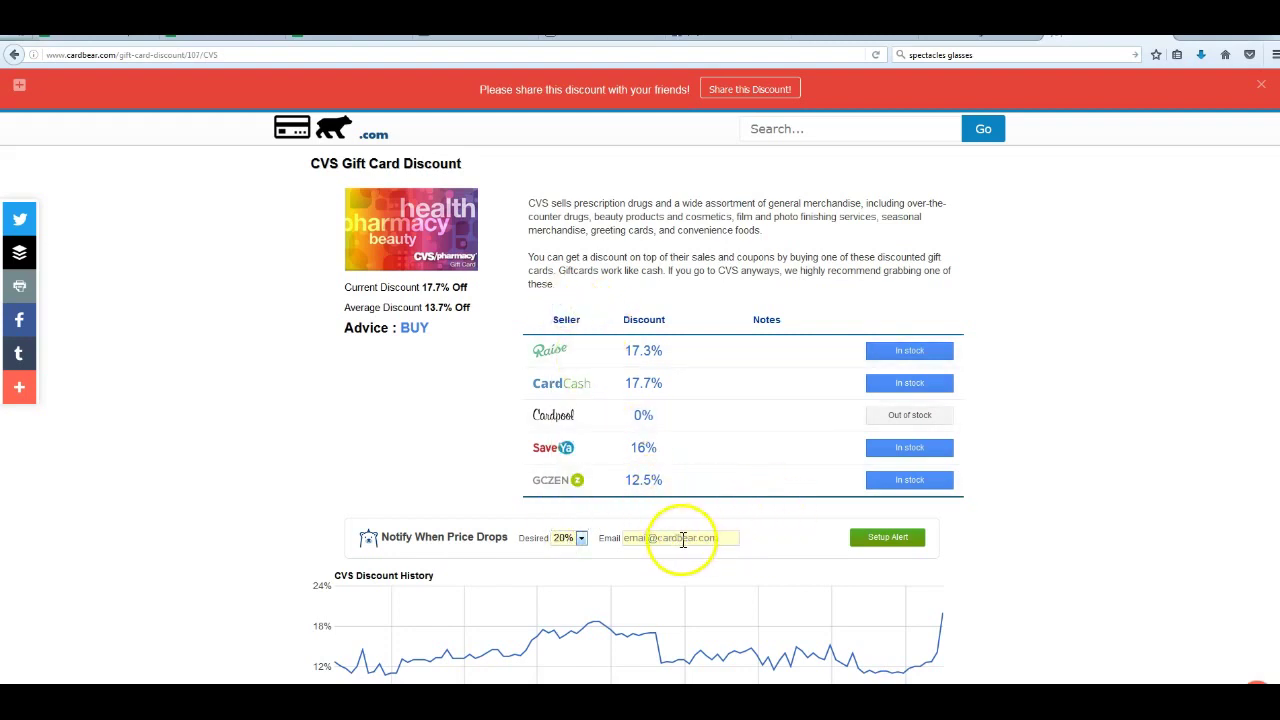
pyautogui.moveTo(512, 667)
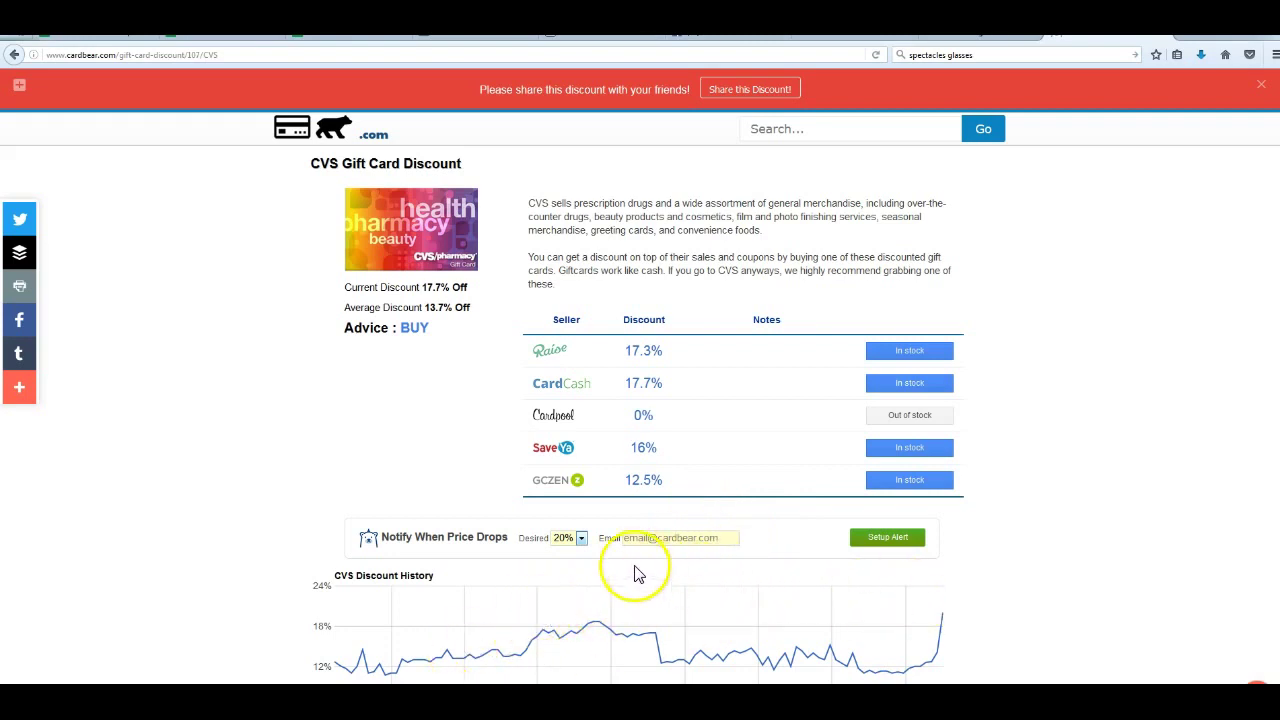
pyautogui.scroll(-3, 640, 505)
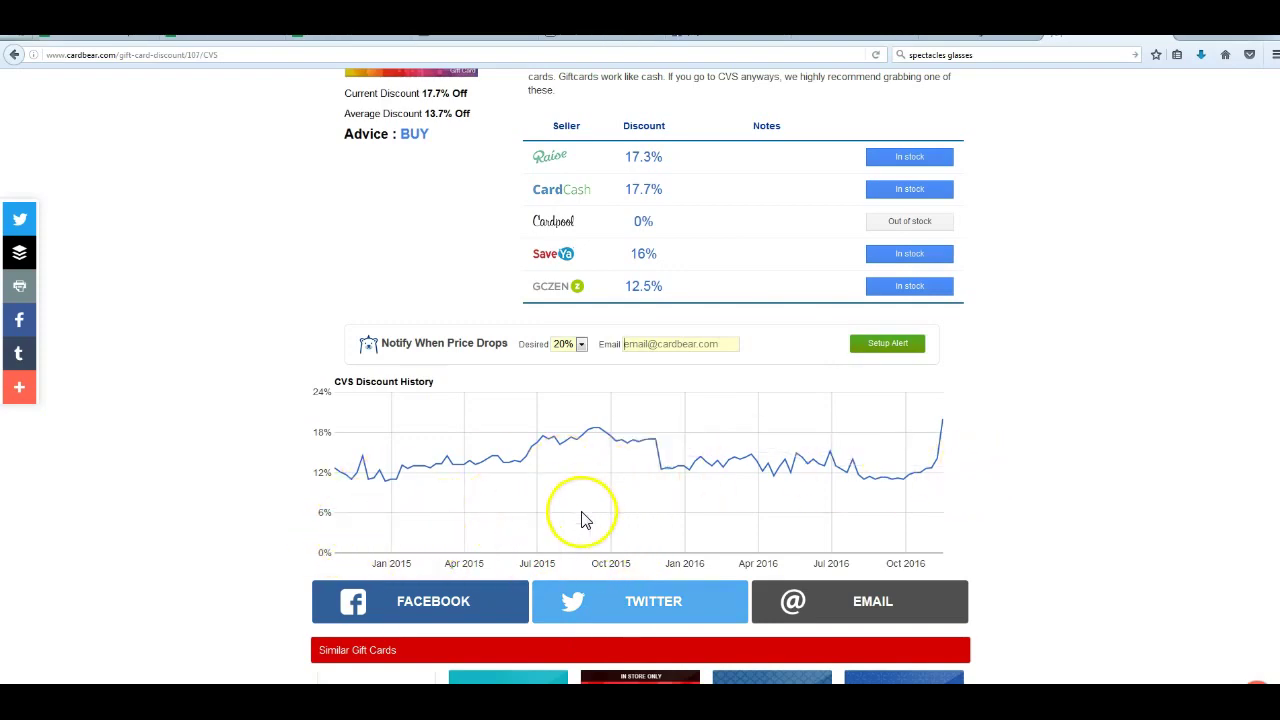
pyautogui.scroll(3, 760, 452)
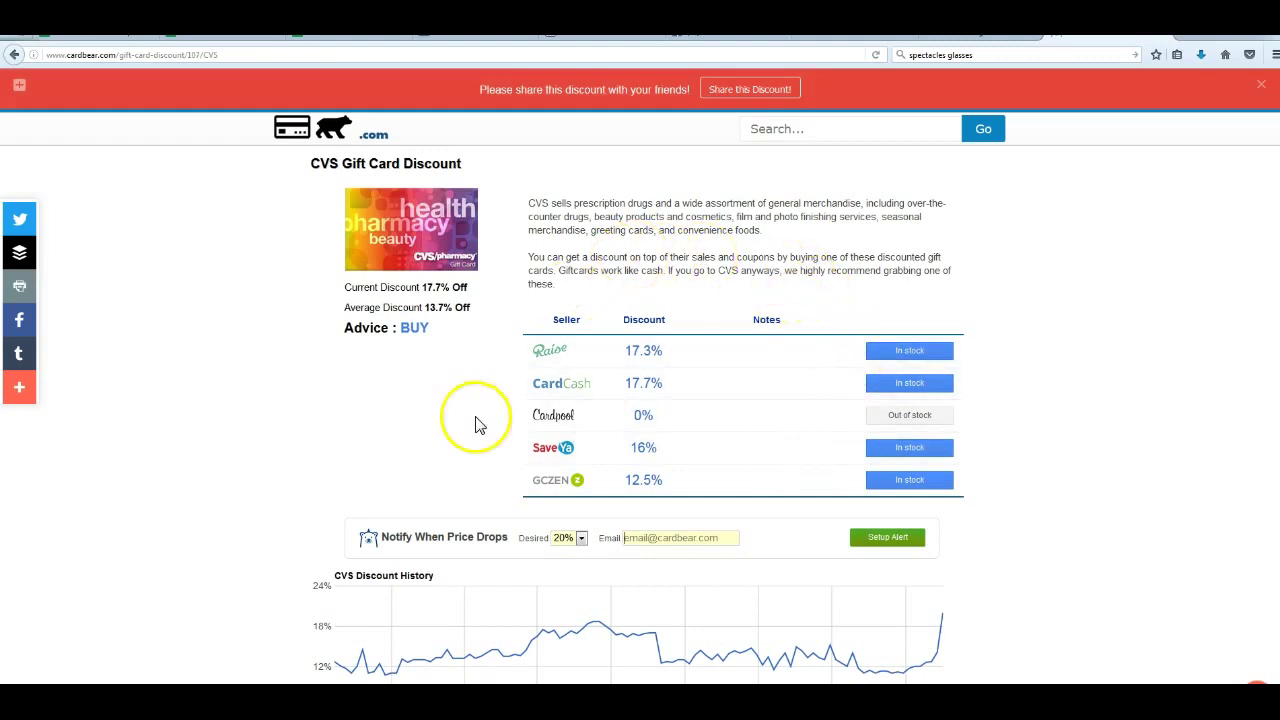
pyautogui.scroll(-2, 528, 585)
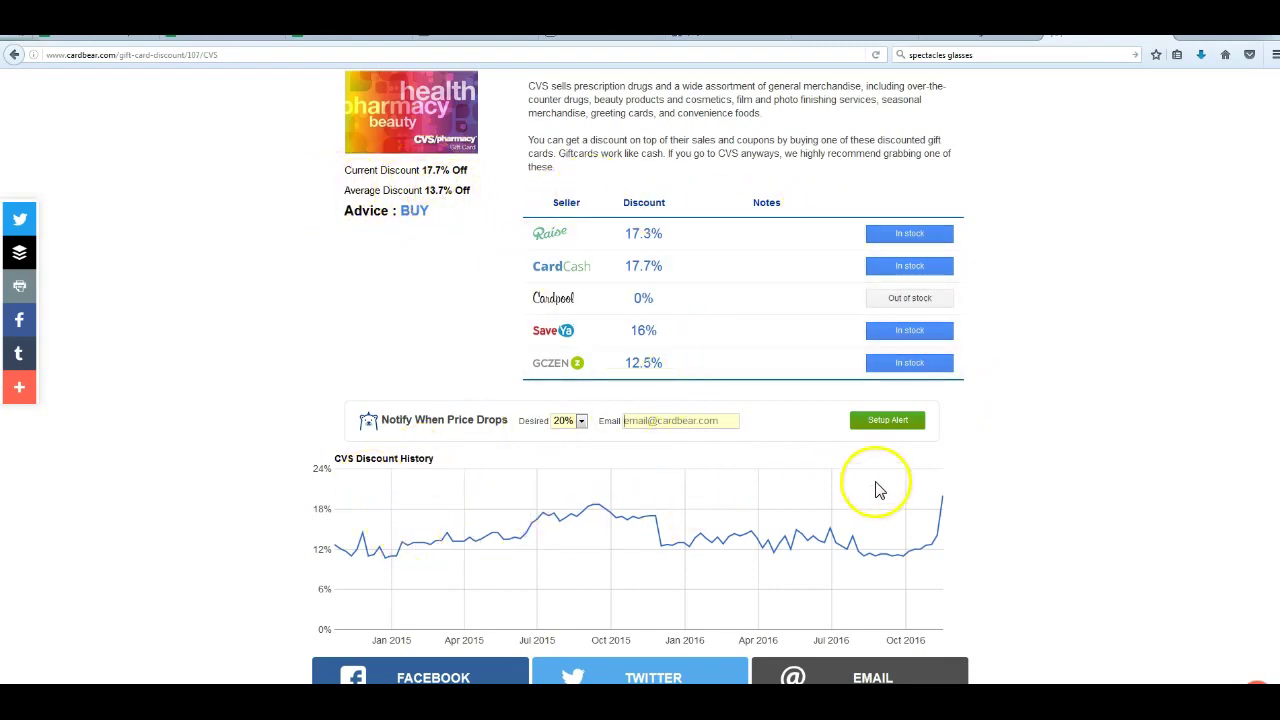
pyautogui.scroll(3, 990, 462)
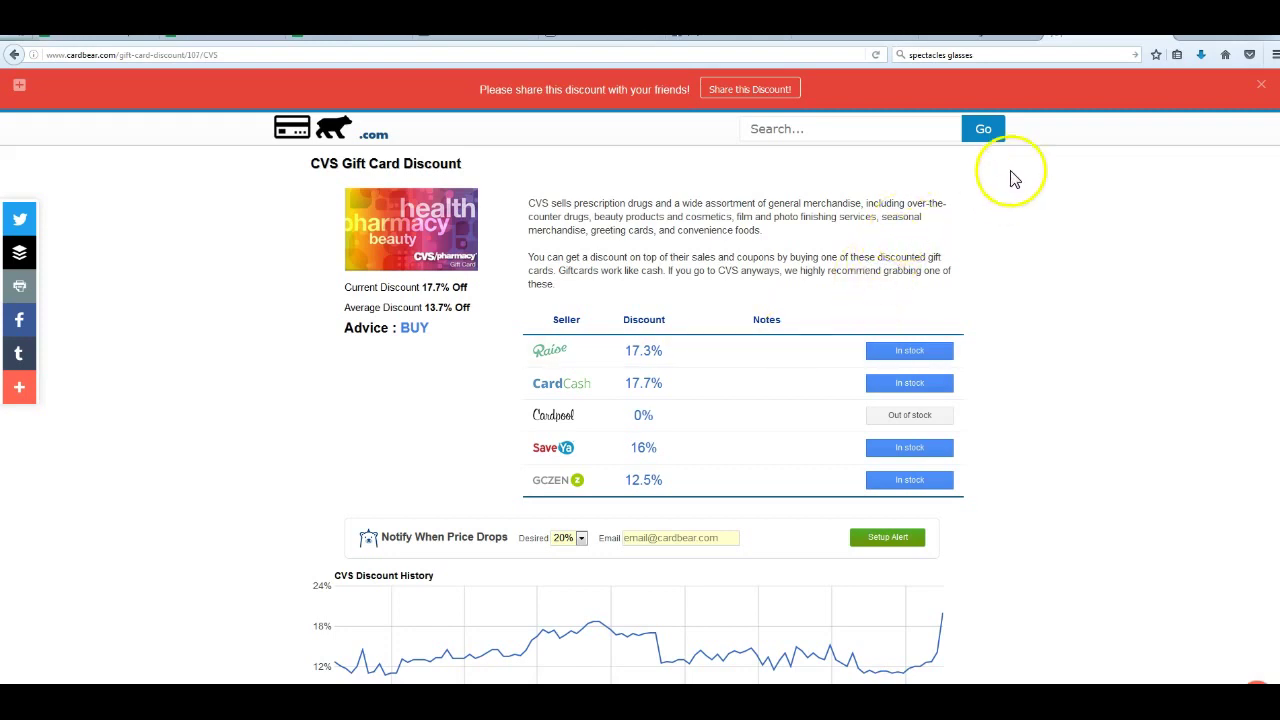
# Return to Tactical Arbitrage's Product Search page and set the second Store Price Reduction to 17.5%.
pyautogui.click(990, 37)
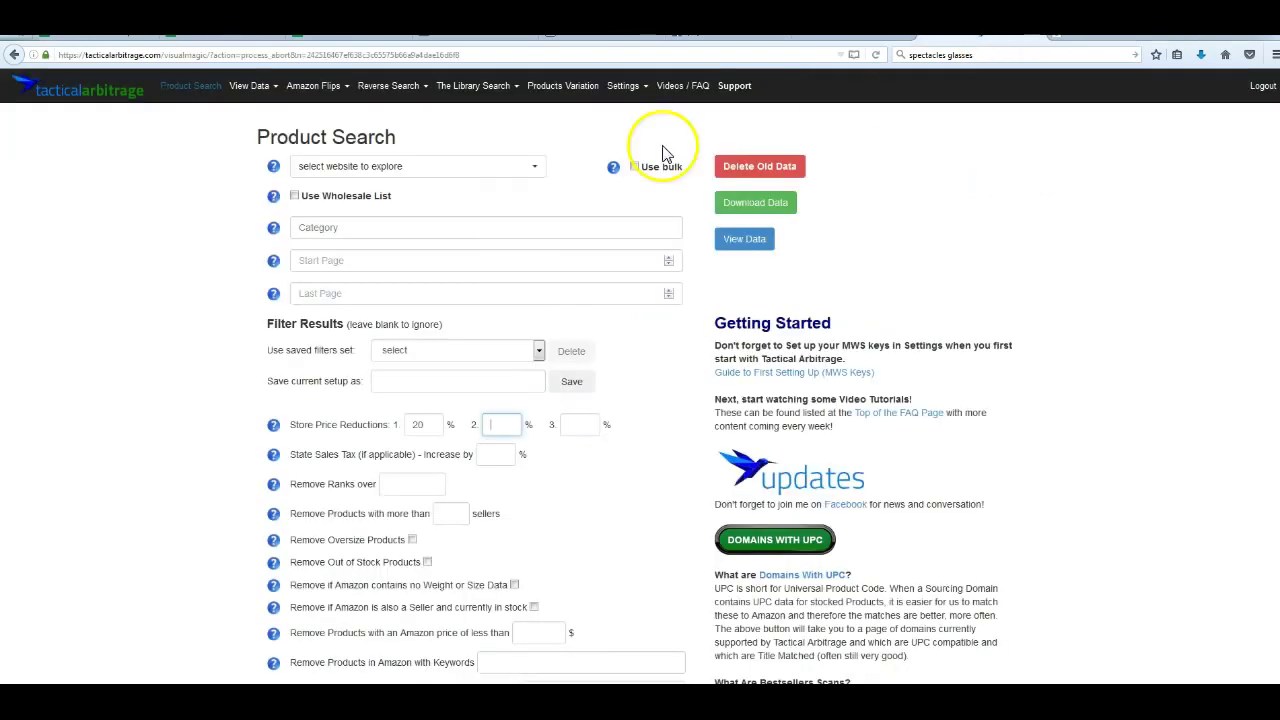
pyautogui.click(519, 424)
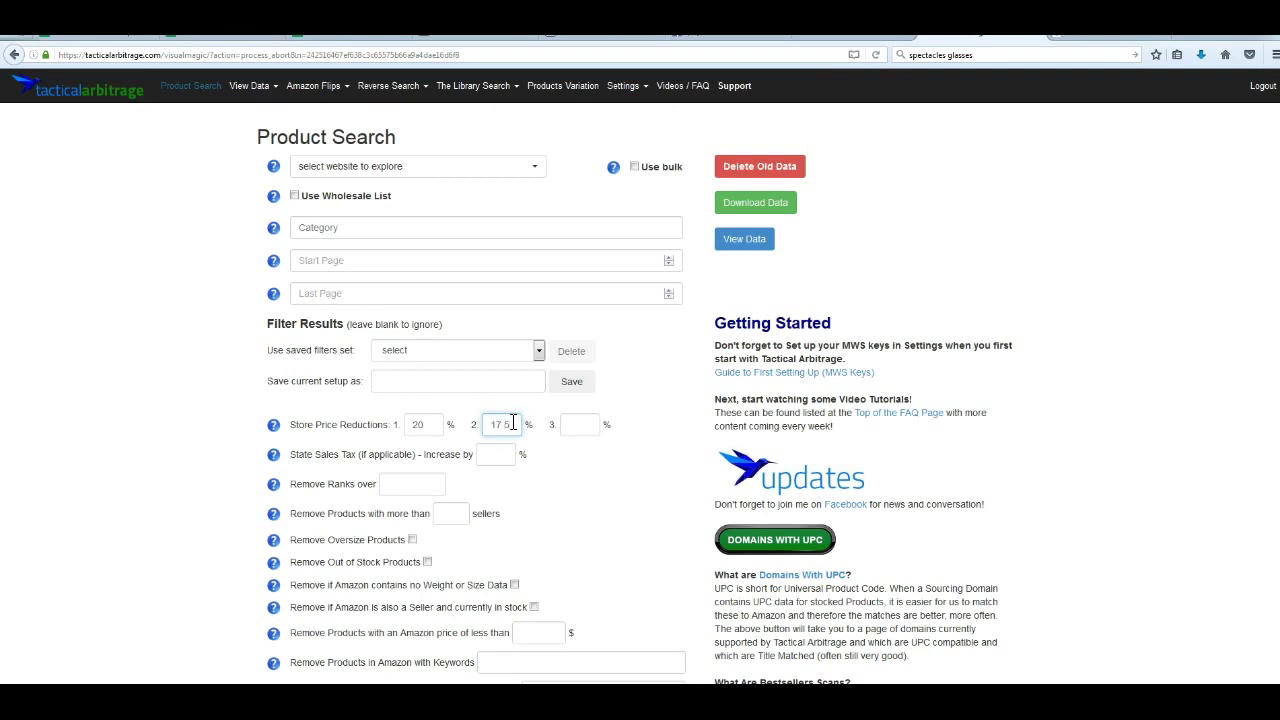
pyautogui.click(588, 428)
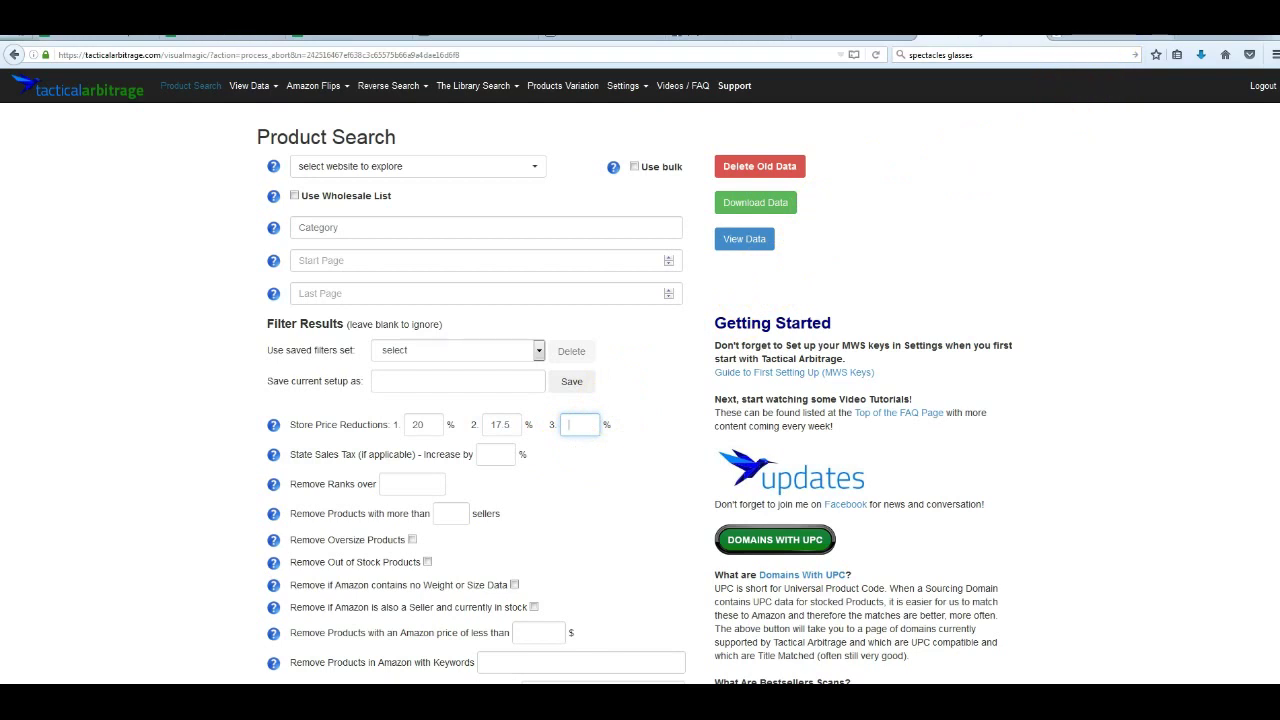
# Switch to the browser tab with the CVS gift card discounts and open cashbackmonitor.com there.
pyautogui.click(632, 30)
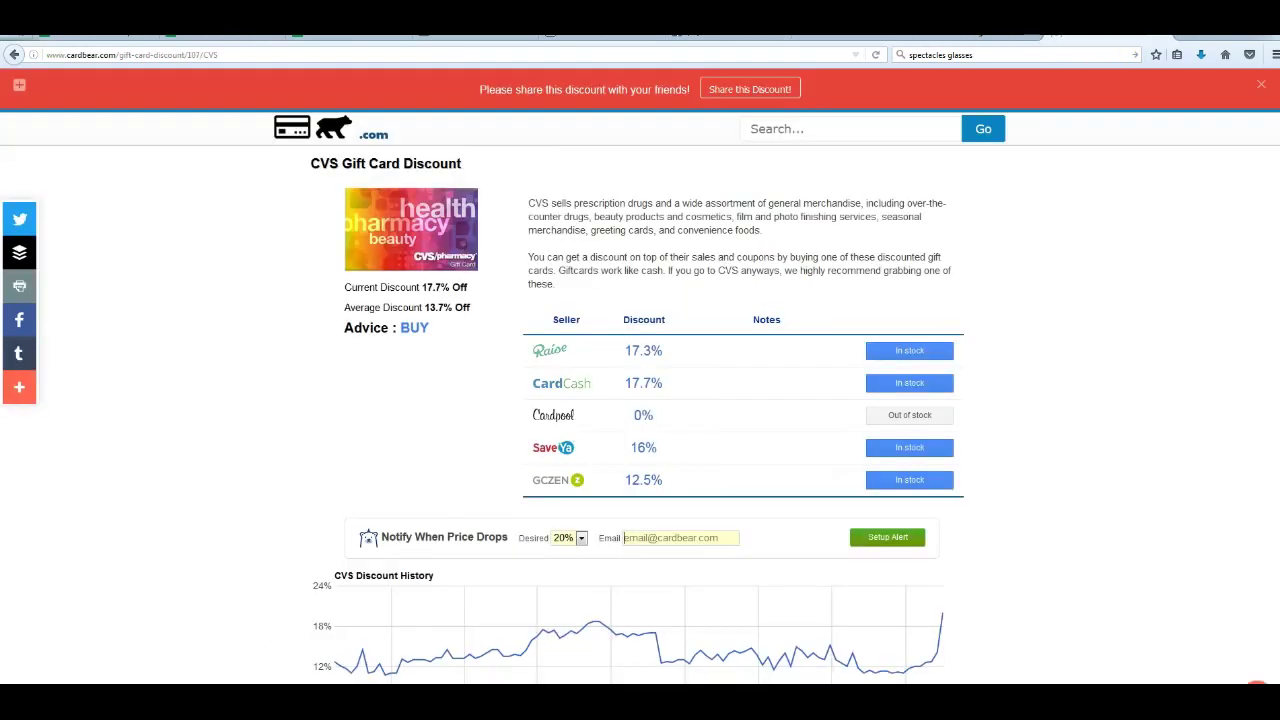
pyautogui.click(637, 53)
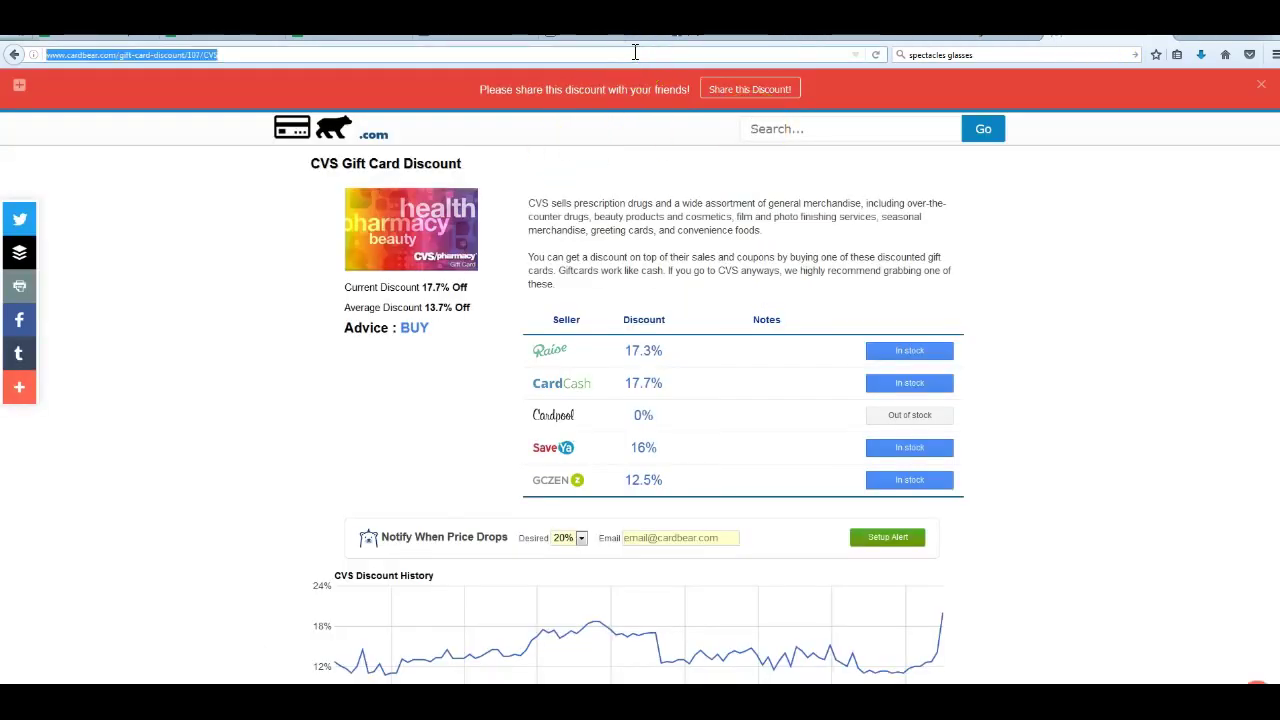
pyautogui.write('cashbackmonitor.com/')
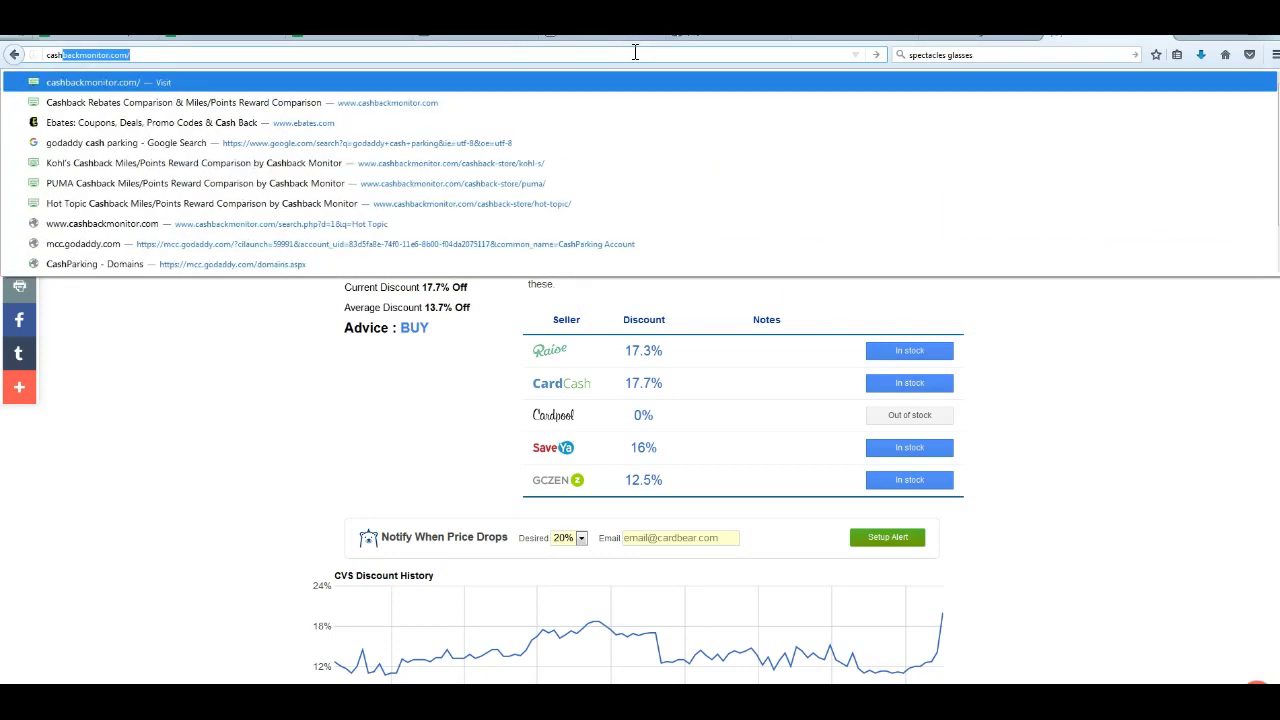
pyautogui.press('Return')
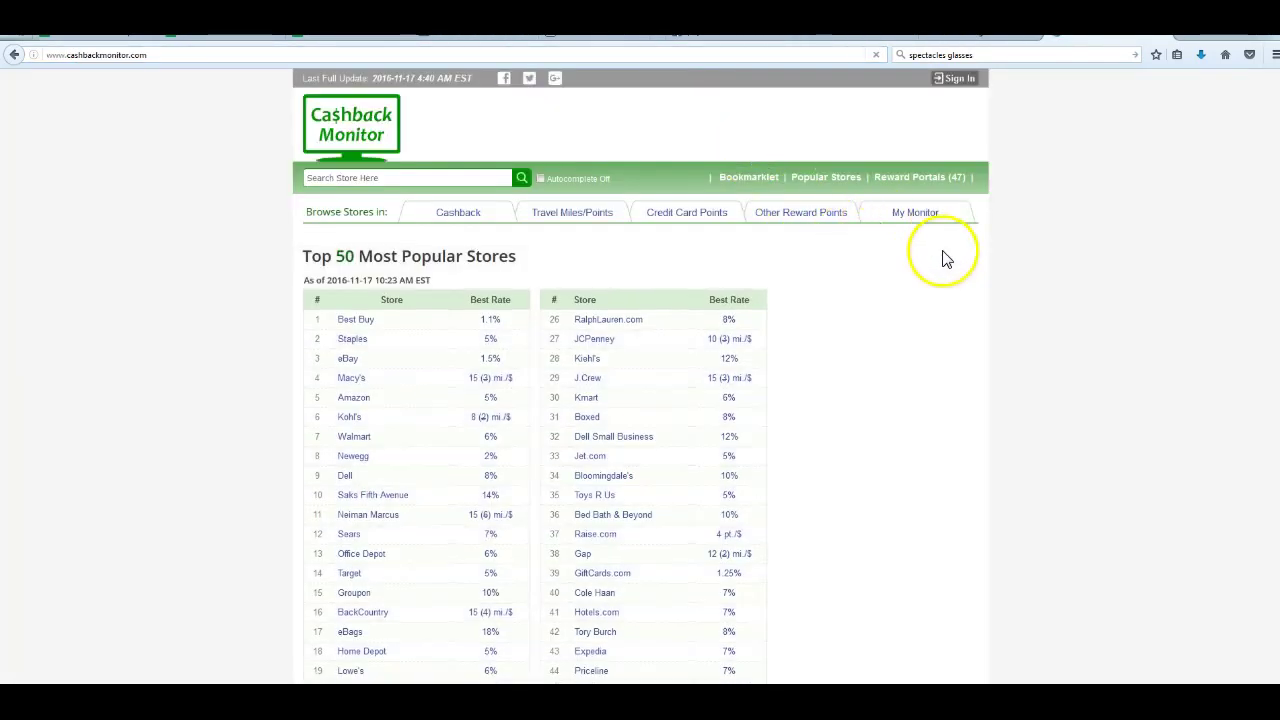
# Search Cashback Monitor's stores for "cvs" and clear the search text.
pyautogui.click(396, 176)
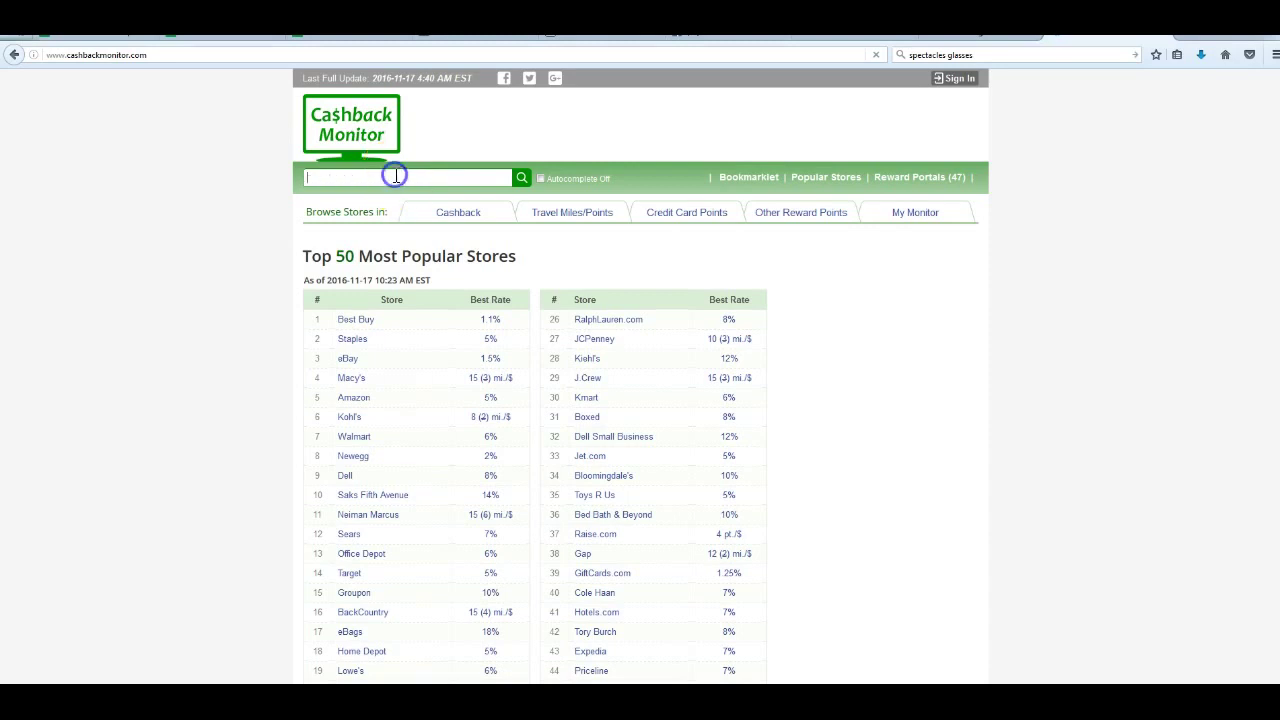
pyautogui.write('cvs')
pyautogui.click(430, 176)
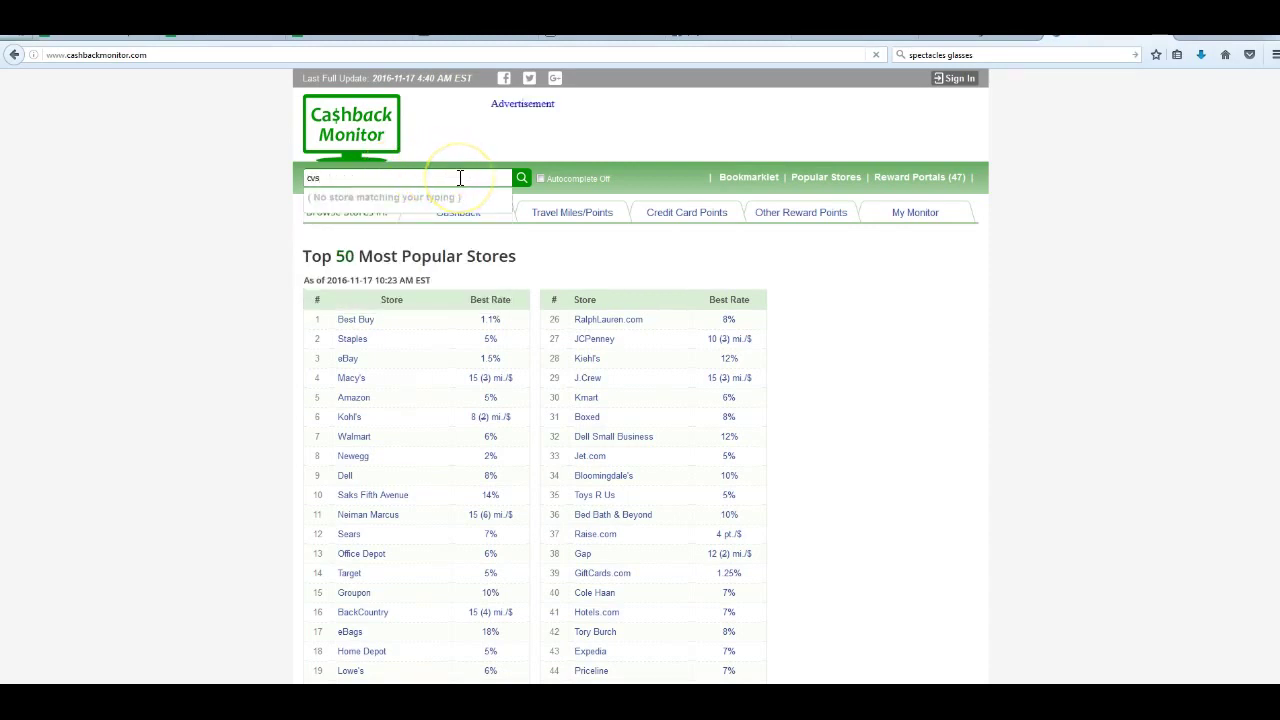
pyautogui.doubleClick(462, 176)
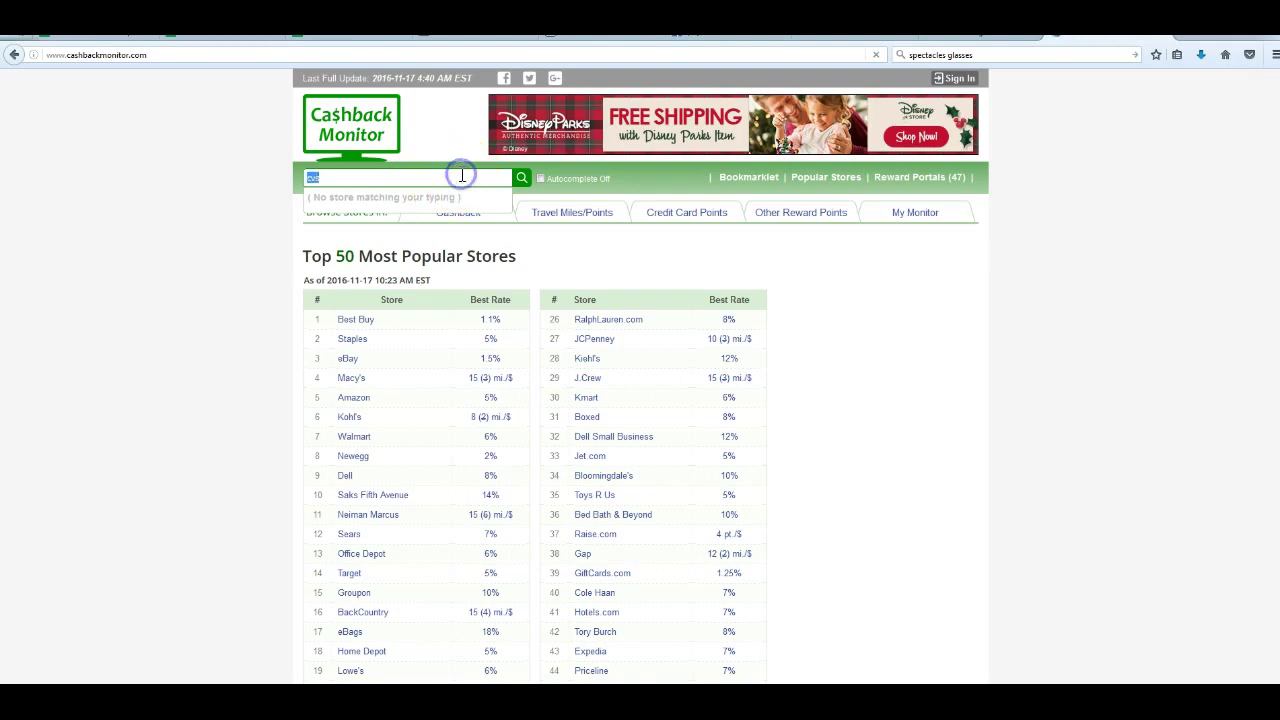
pyautogui.press('BackSpace')
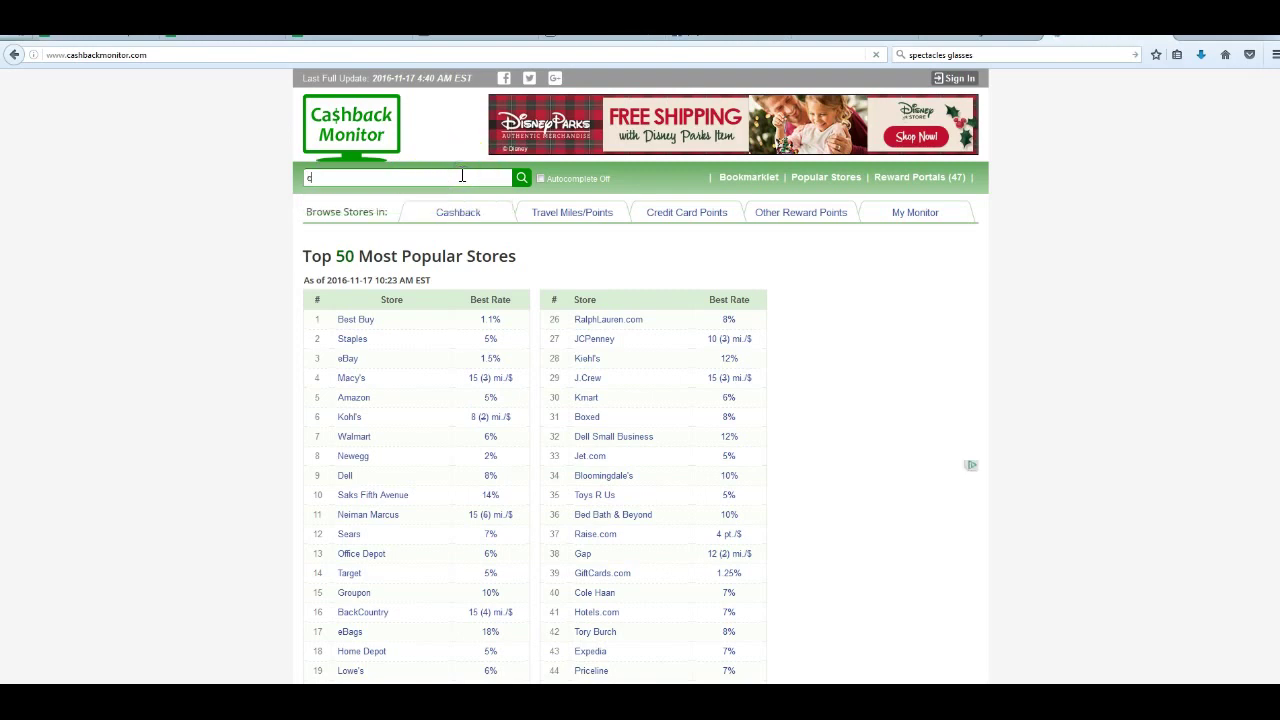
pyautogui.press('BackSpace')
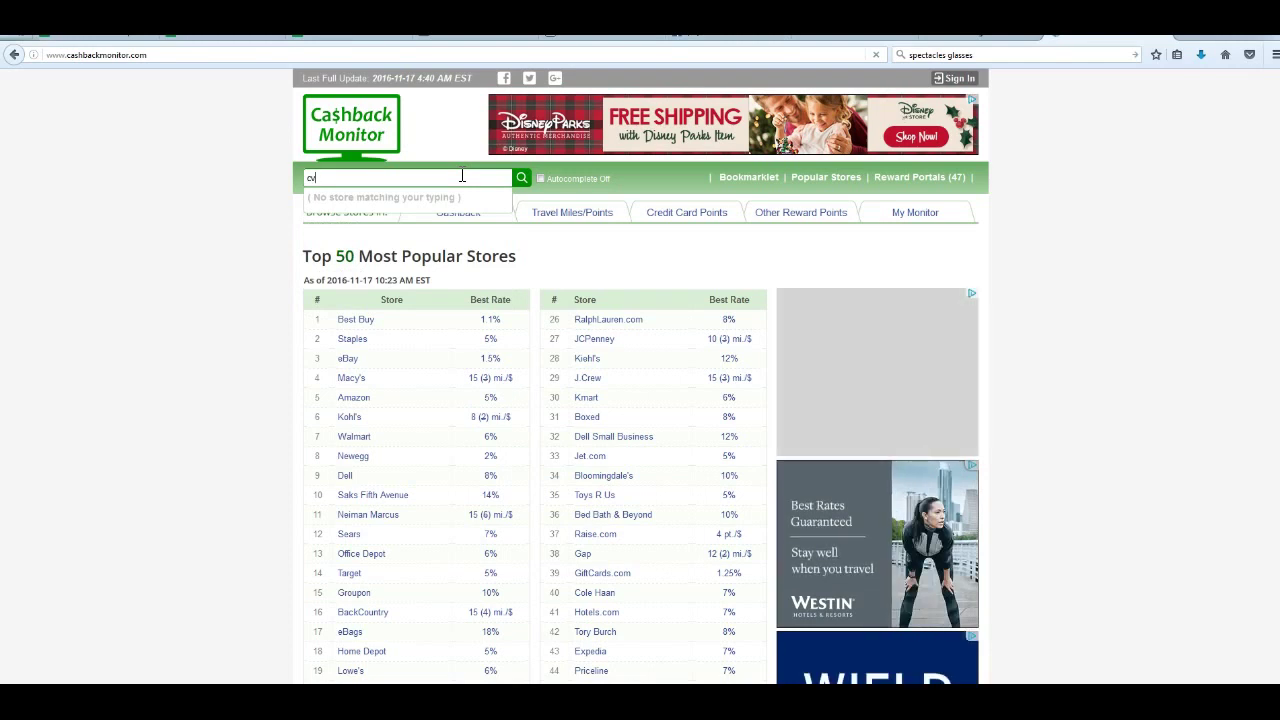
pyautogui.press('BackSpace')
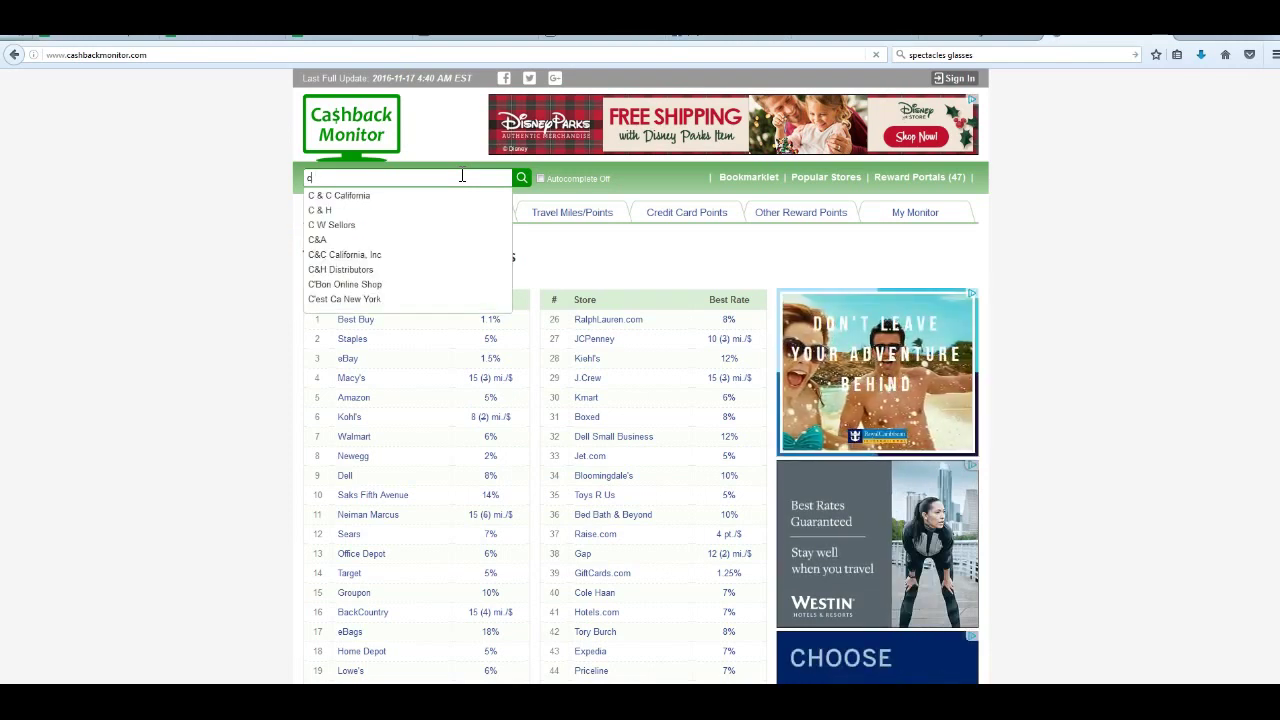
pyautogui.press('BackSpace')
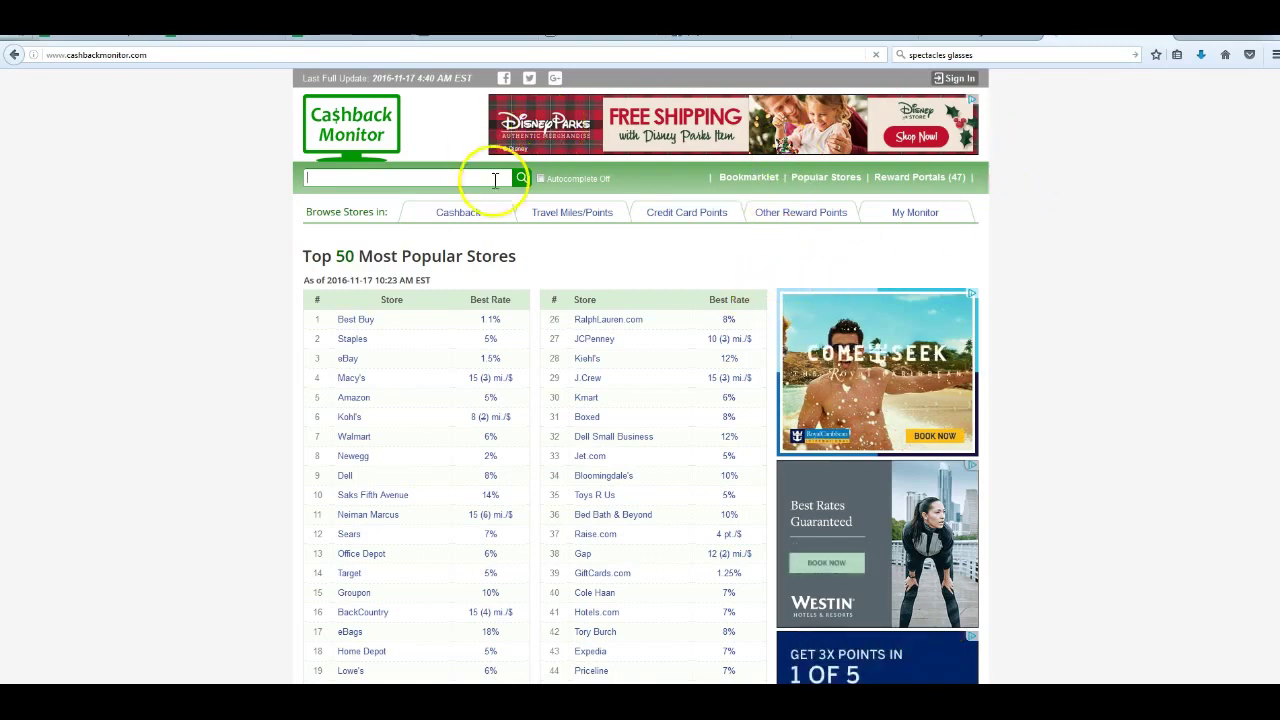
# Open RalphLauren.com from the most popular stores and review its cashback, travel miles and credit card point rates by portal.
pyautogui.click(606, 319)
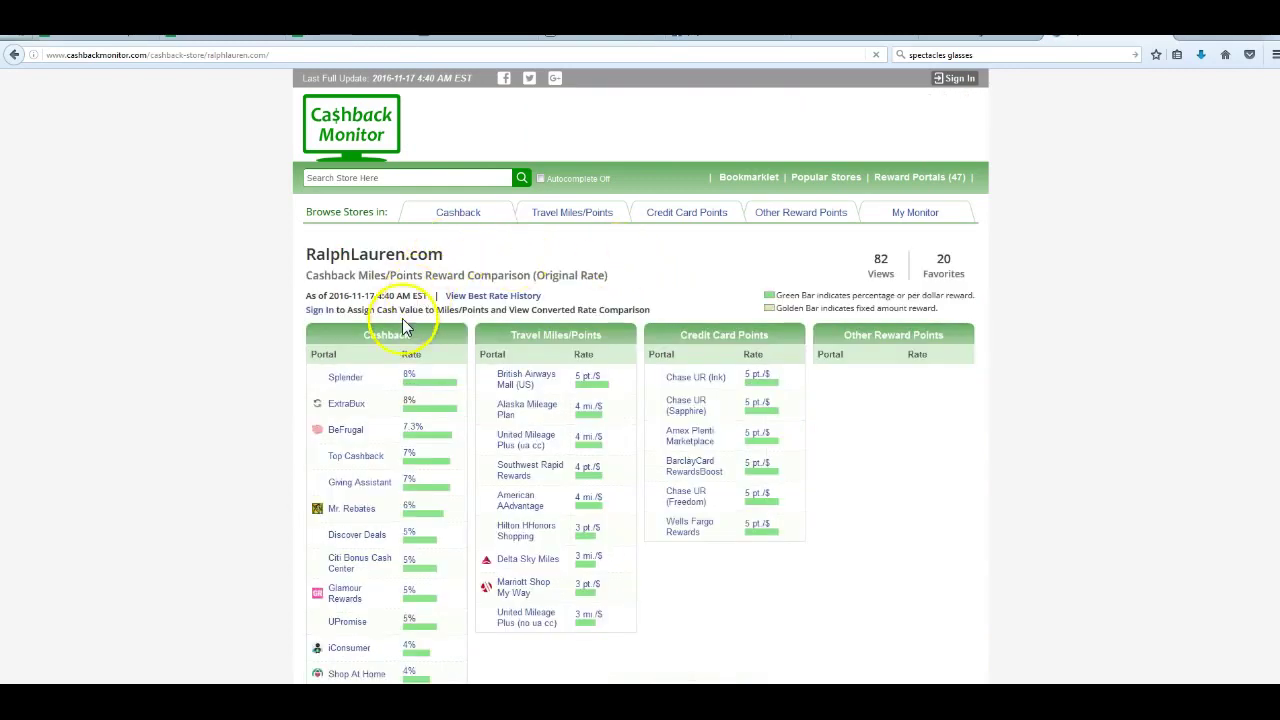
pyautogui.scroll(-3, 280, 289)
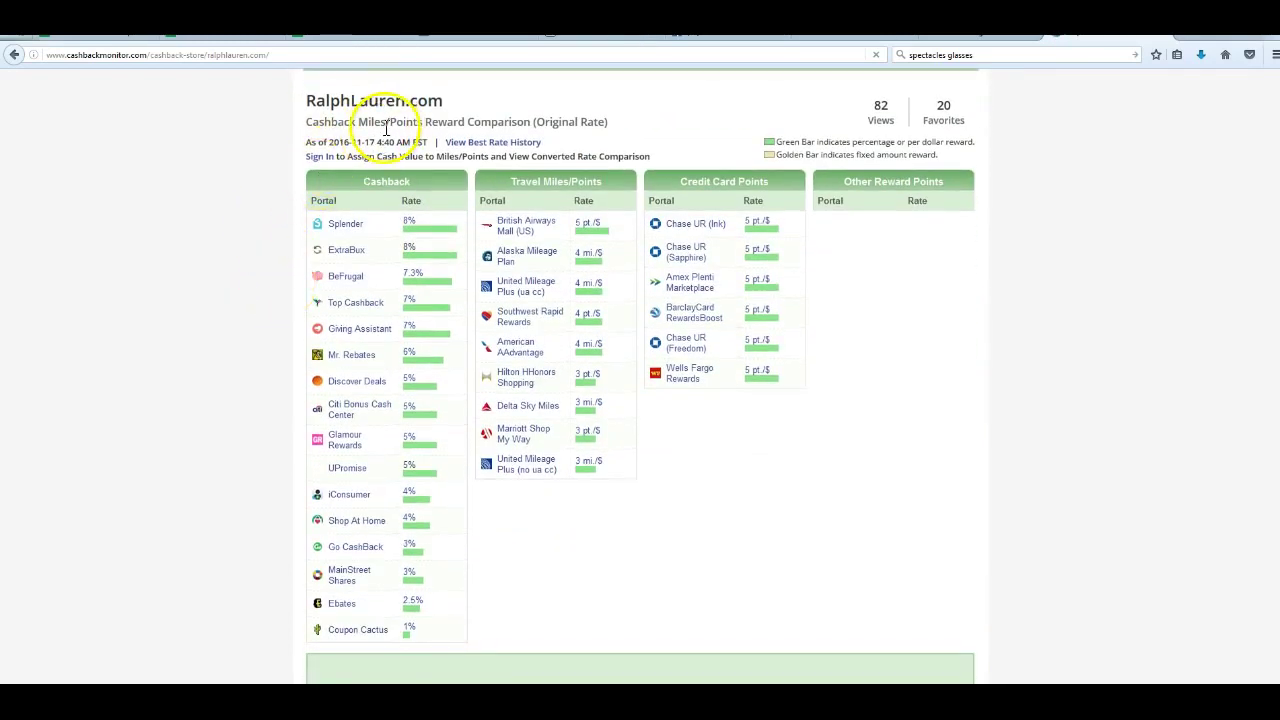
pyautogui.scroll(2, 560, 140)
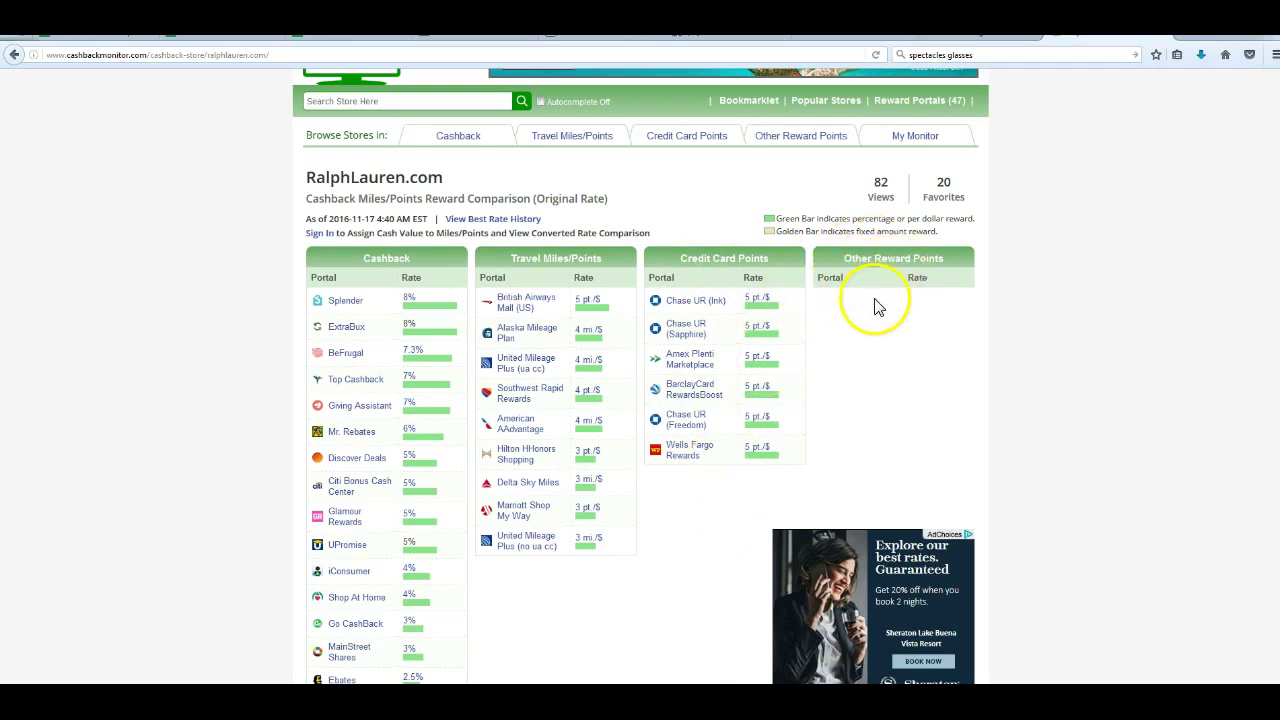
pyautogui.scroll(-1, 534, 580)
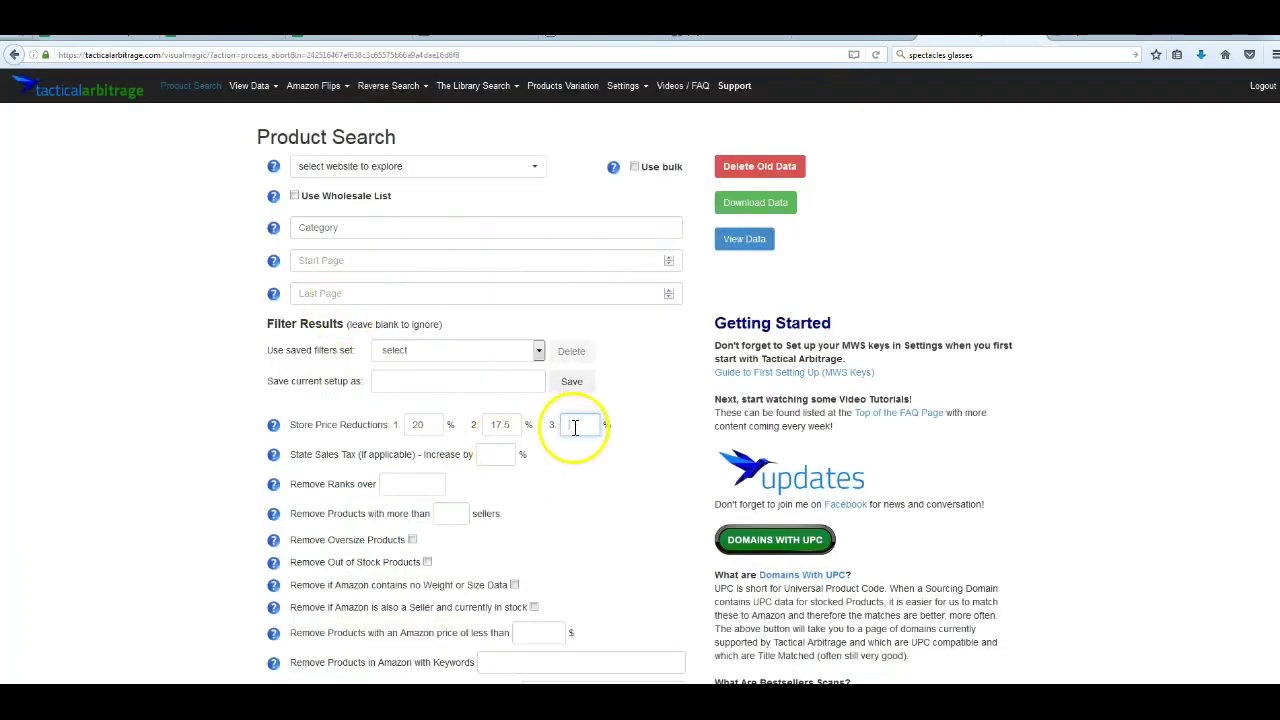
# On Tactical Arbitrage's Product Search page, set the third Store Price Reduction to 8%.
pyautogui.click(577, 424)
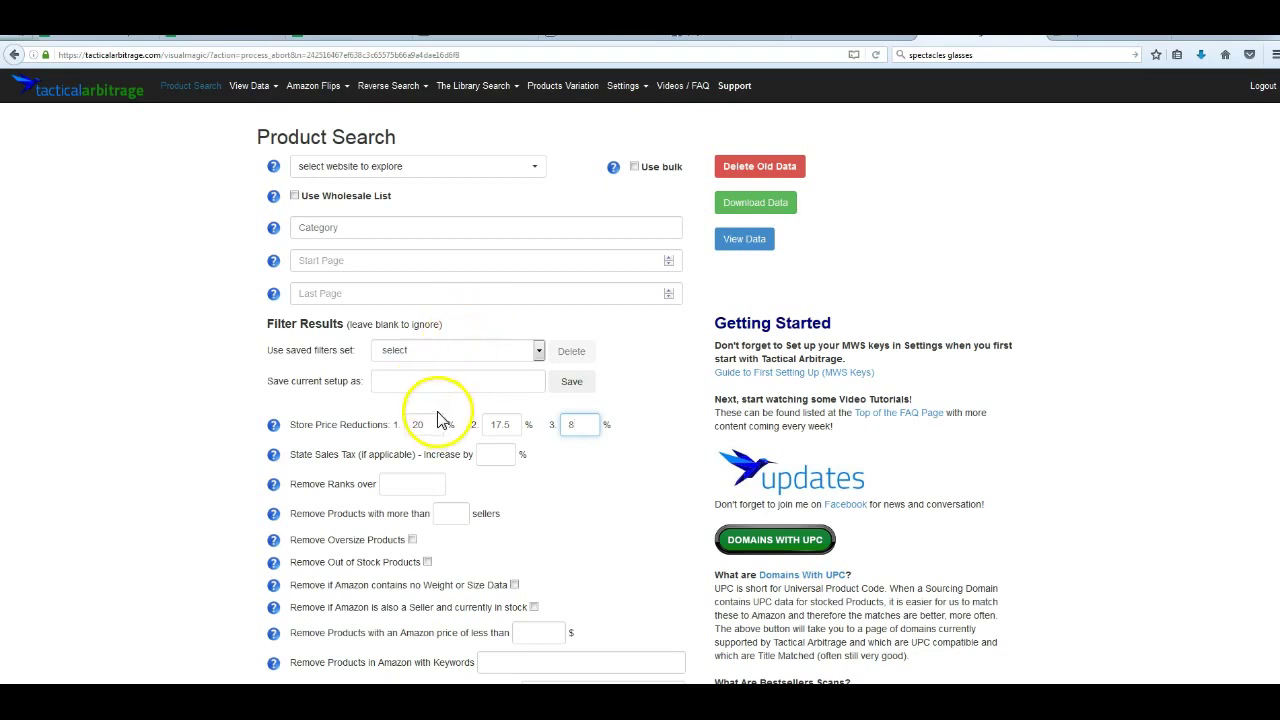
# Look at Cashback Monitor's RalphLauren.com rates again and return to the Store Price Reductions in Tactical Arbitrage.
pyautogui.hotkey('ctrl', 'Tab')
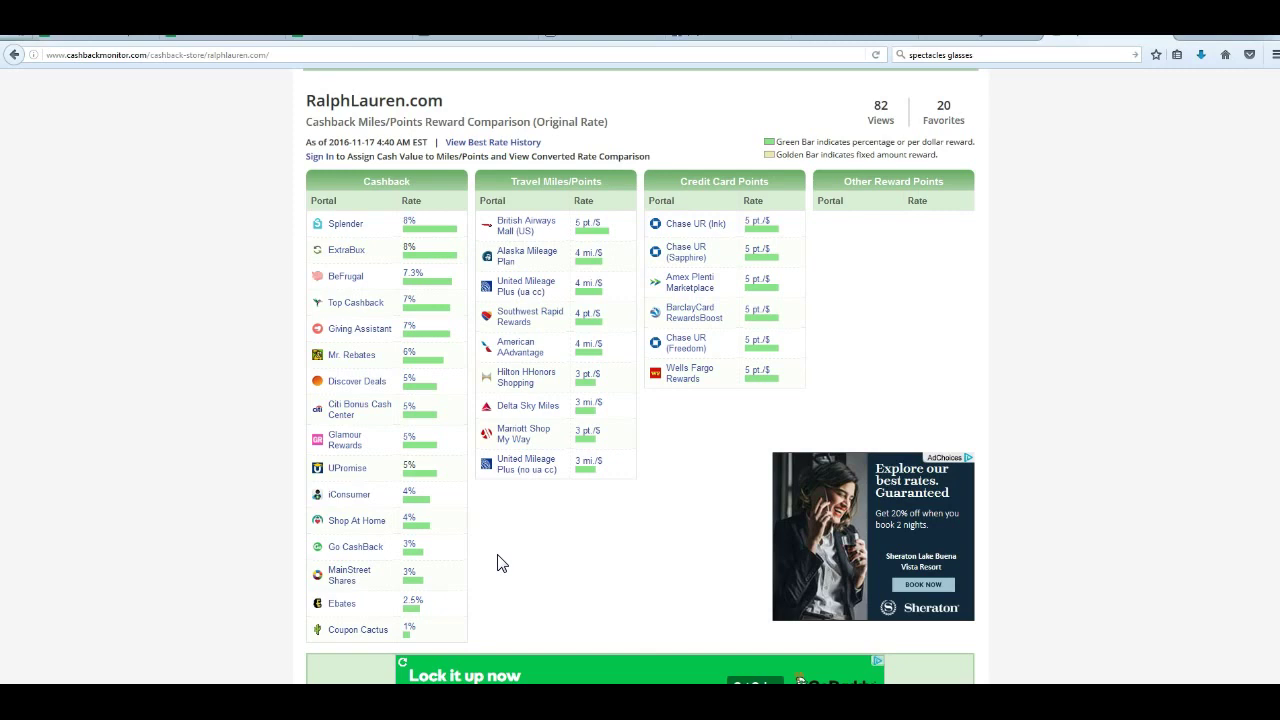
pyautogui.click(605, 540)
pyautogui.click(698, 658)
pyautogui.click(785, 622)
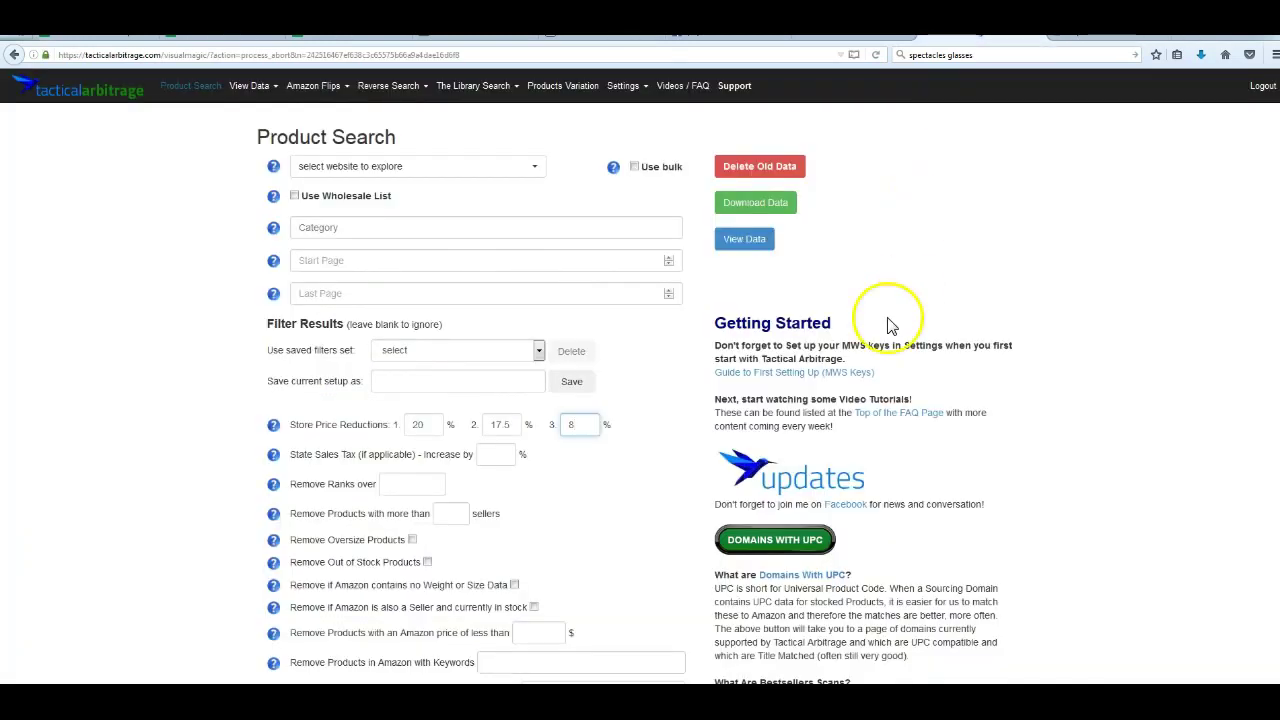
pyautogui.click(427, 431)
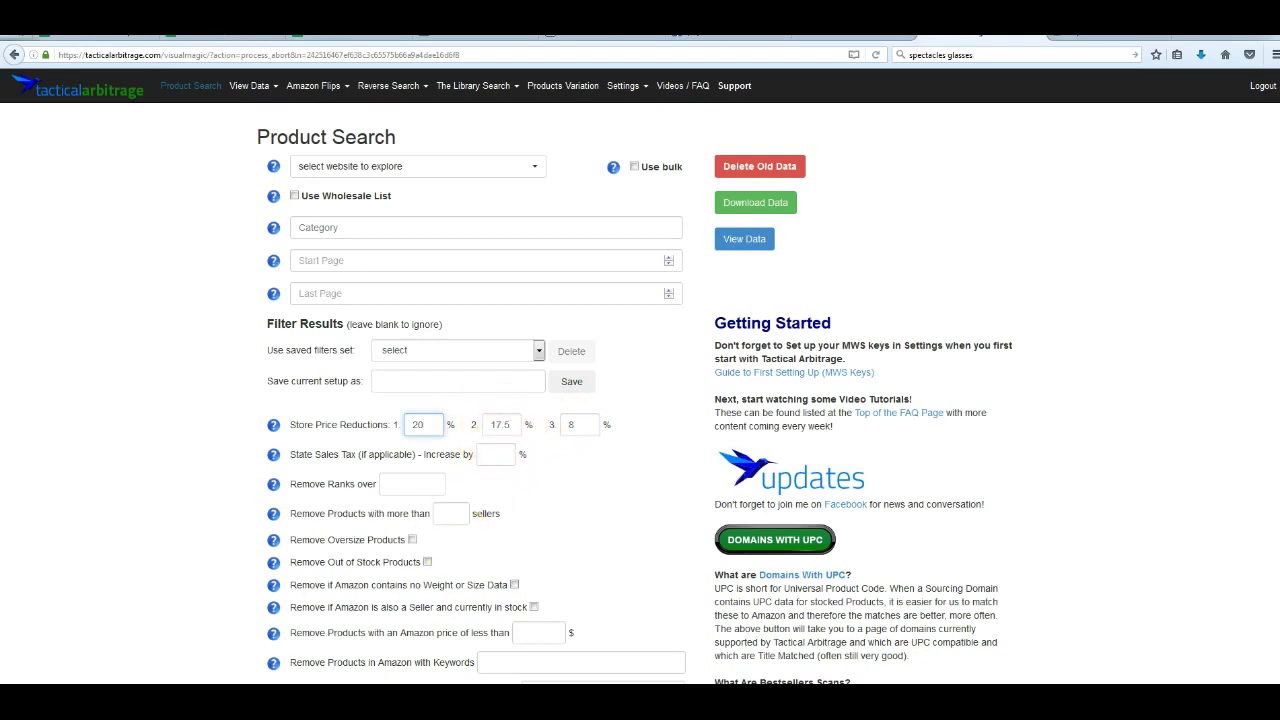
pyautogui.click(546, 499)
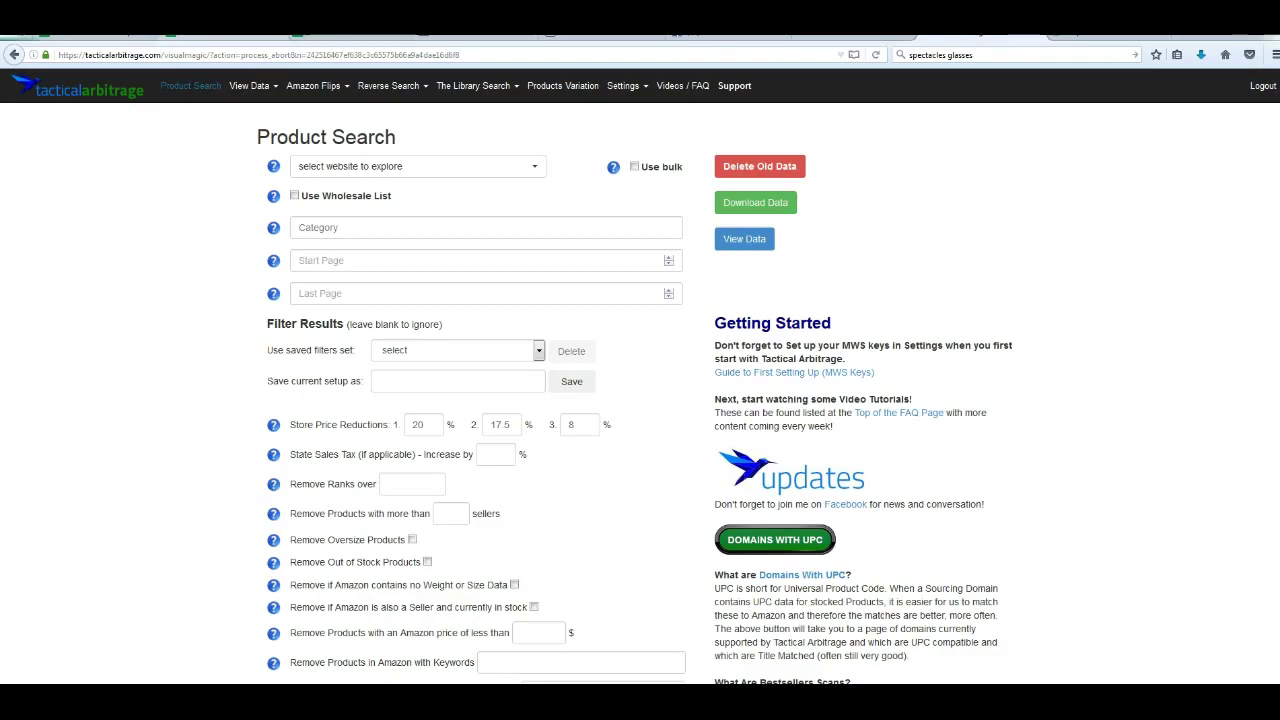
# Switch to the A STEP AHEAD TACTICAL SOURCING SHEET and examine the Bath & Body Works, Bergners, Bloomingdale's and Campmor deals.
pyautogui.click(984, 38)
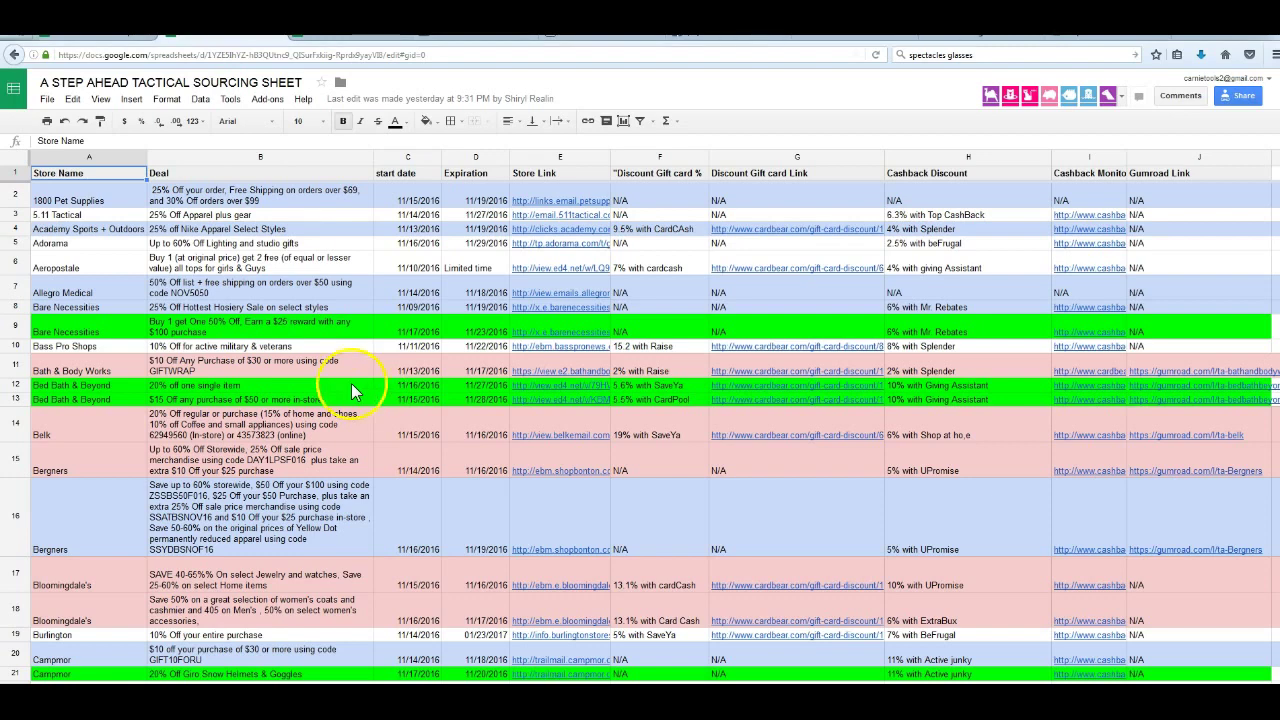
pyautogui.click(302, 368)
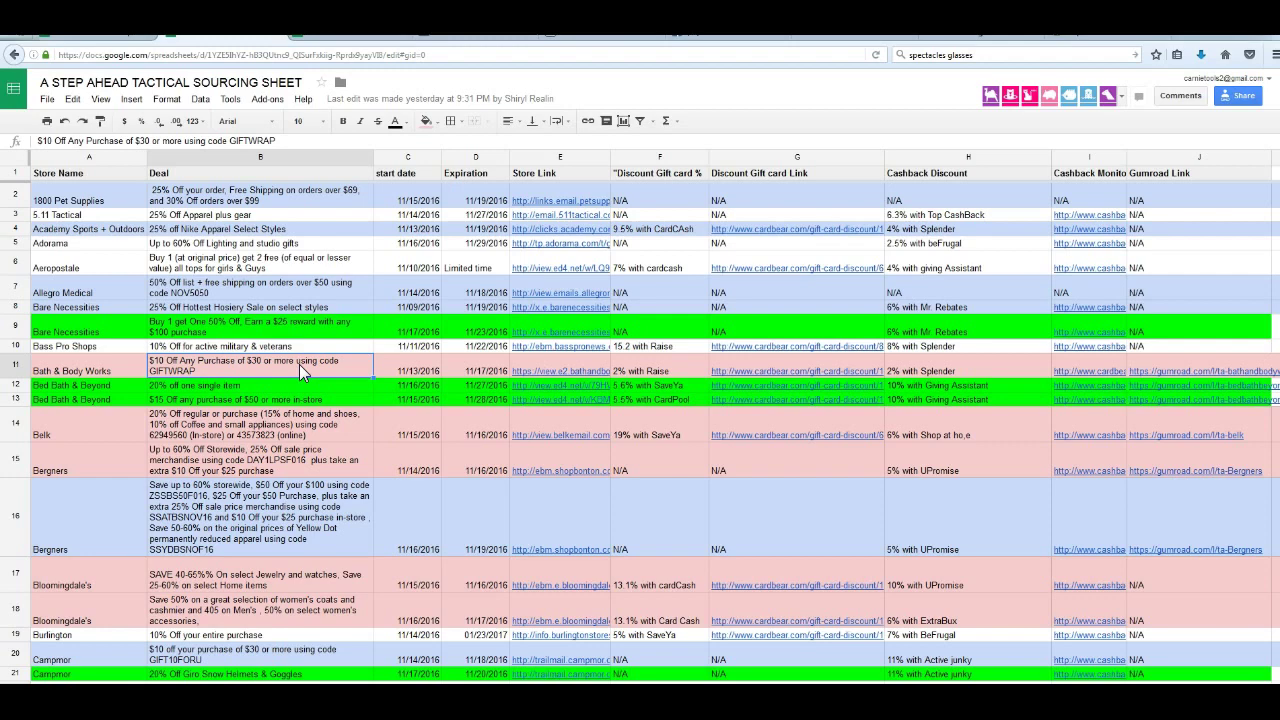
pyautogui.click(265, 450)
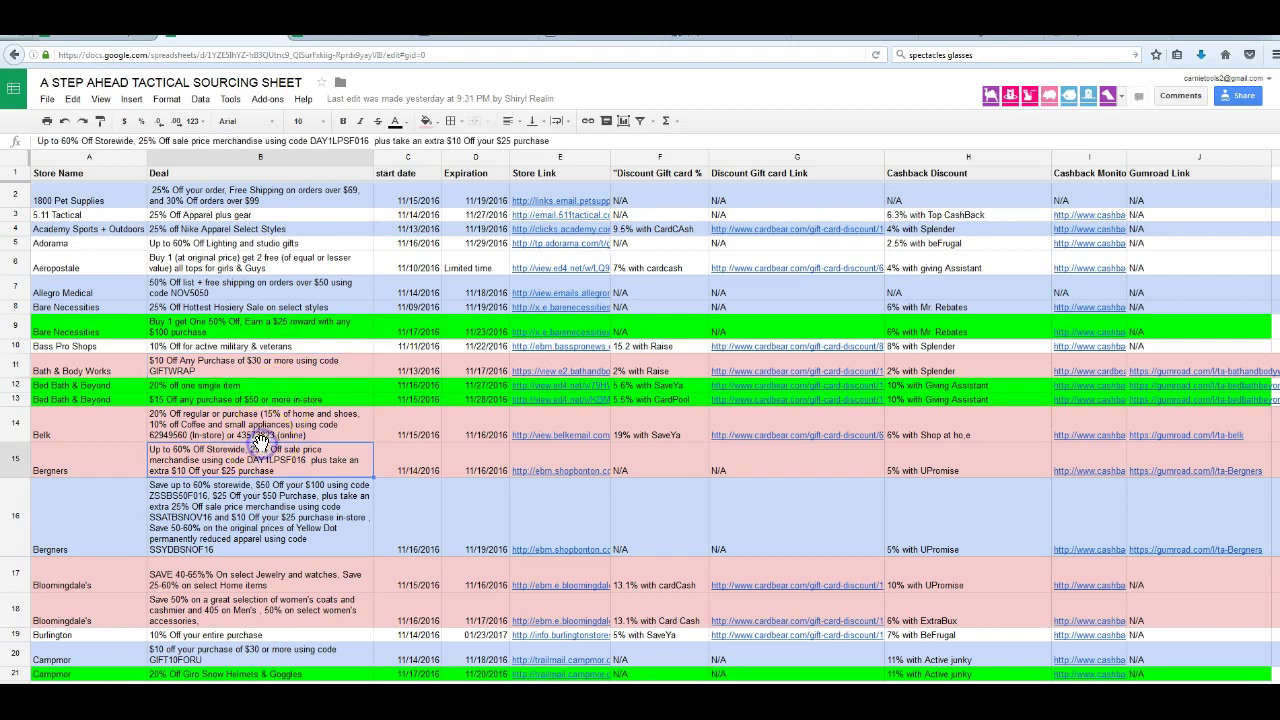
pyautogui.scroll(-3, 268, 460)
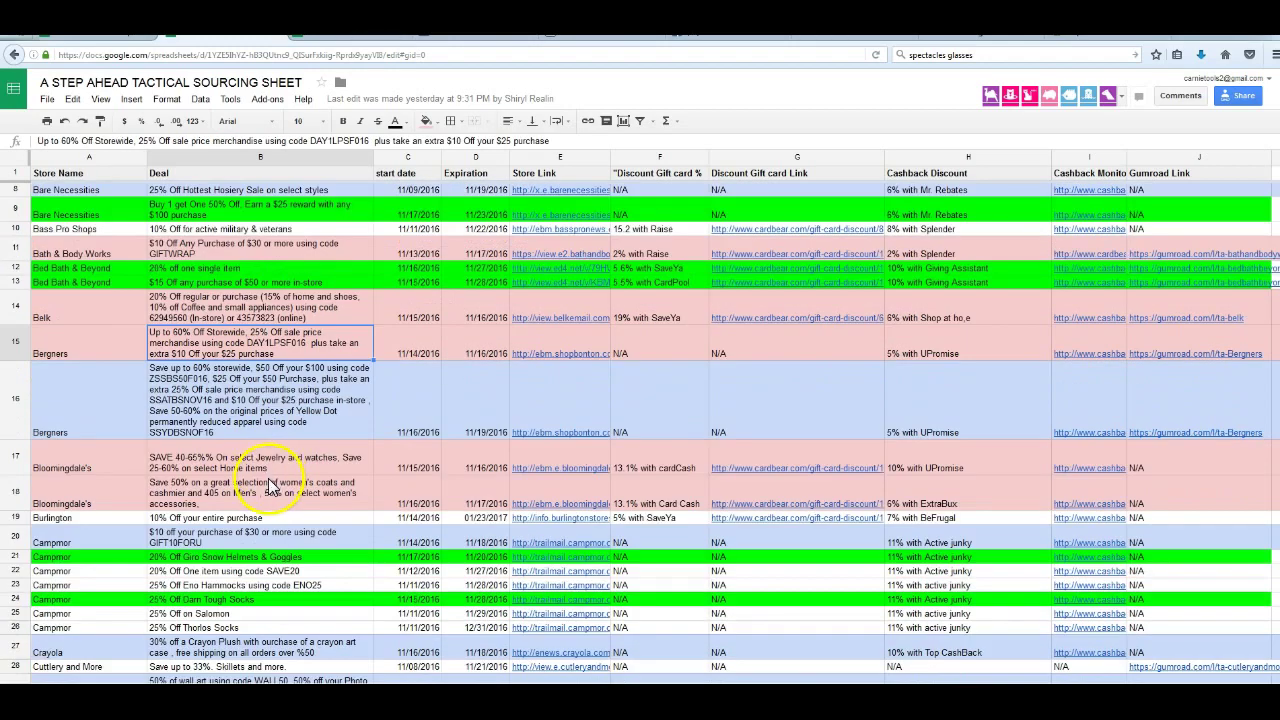
pyautogui.click(268, 487)
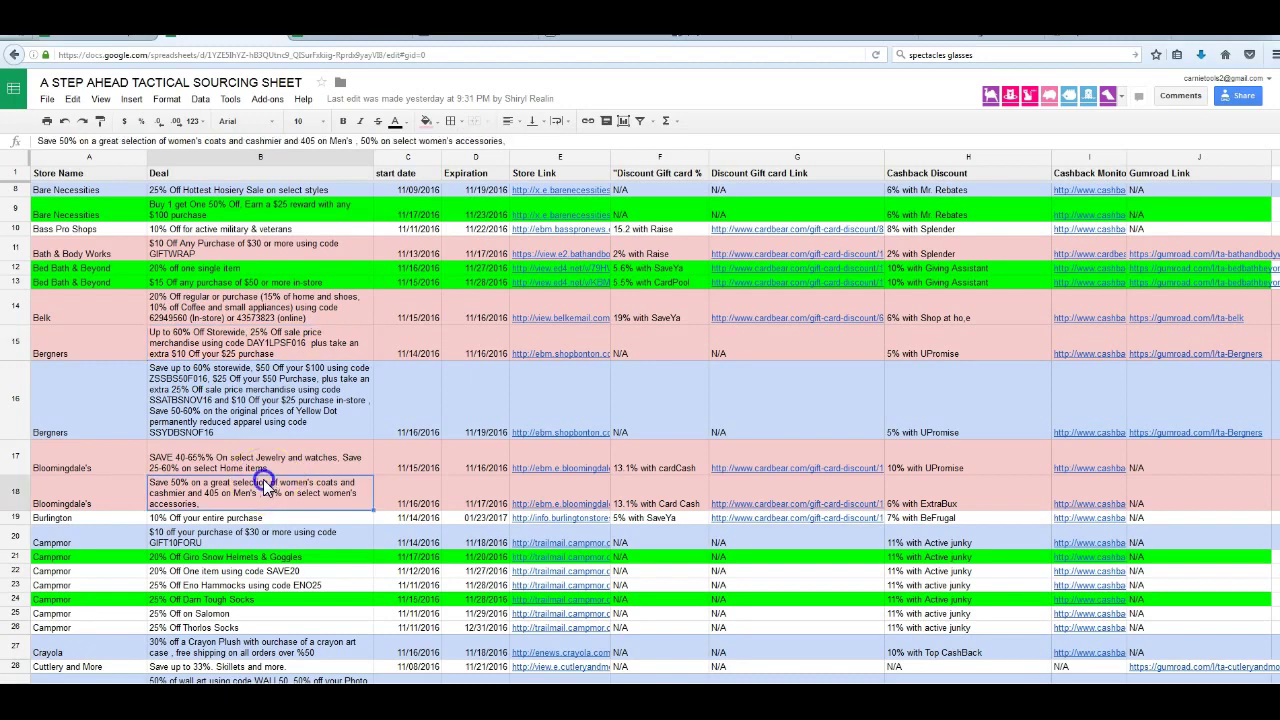
pyautogui.click(257, 571)
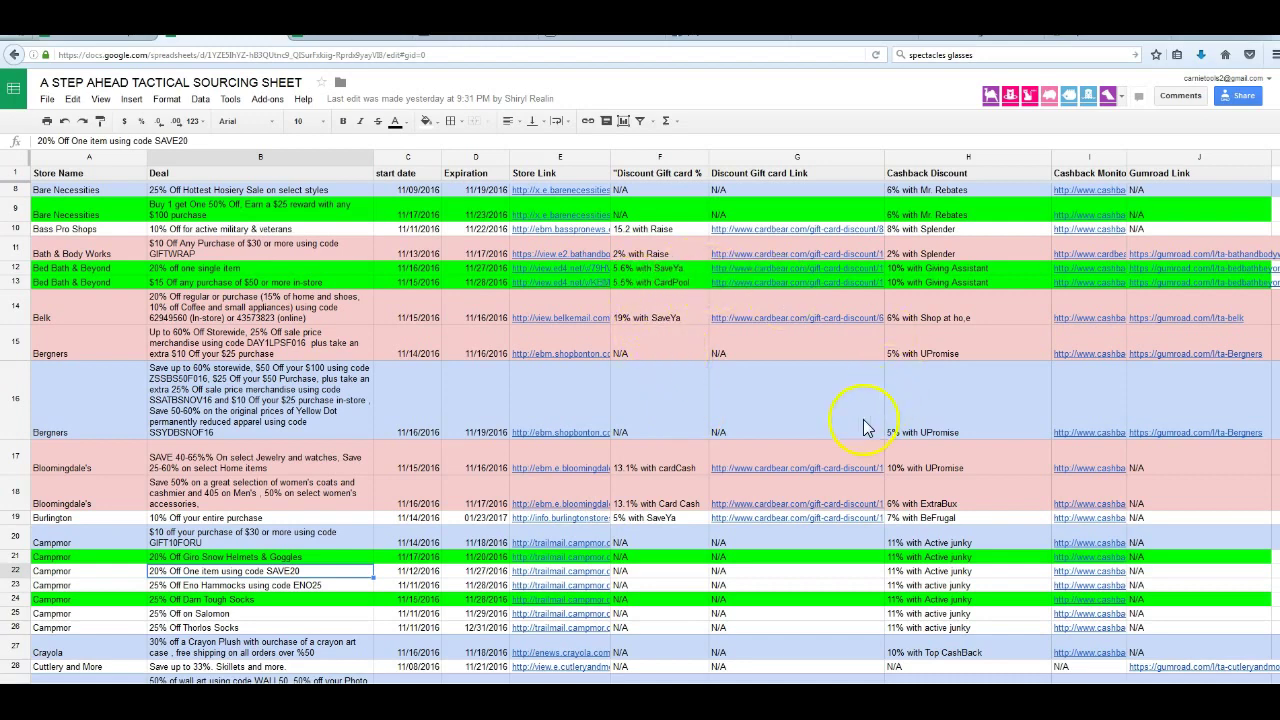
pyautogui.scroll(1, 870, 418)
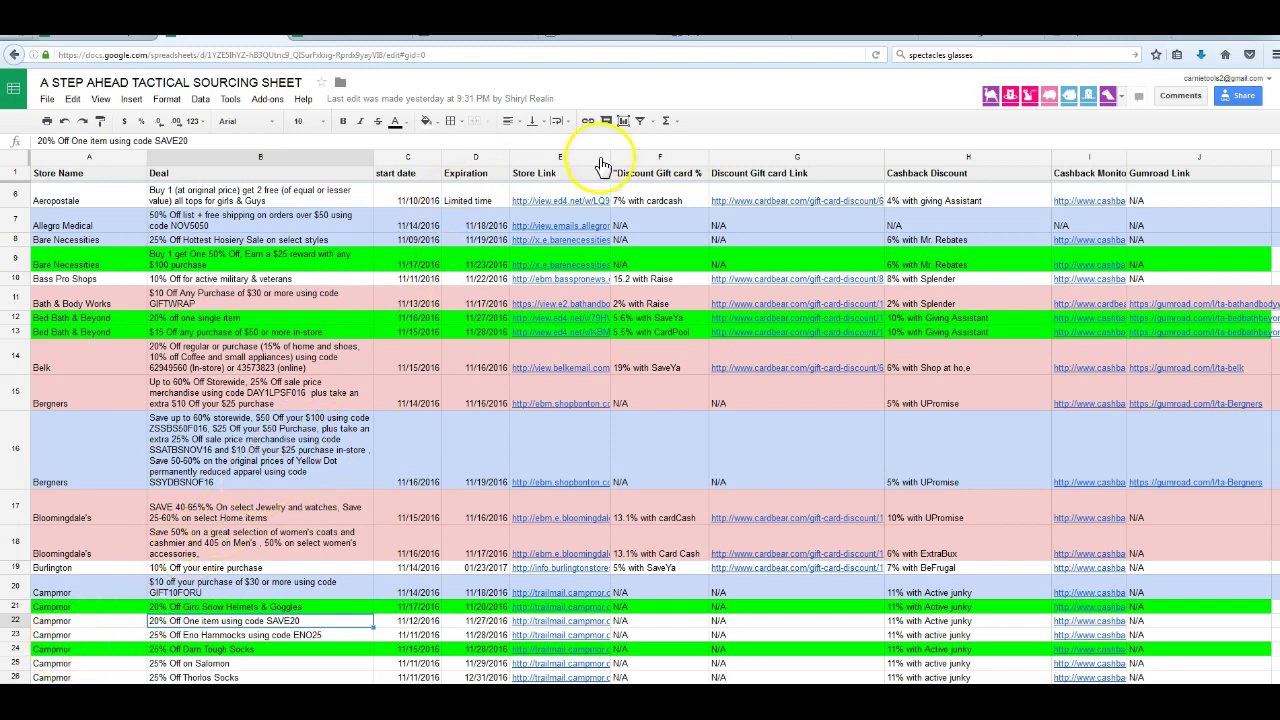
# View the blog page offering store category lists for bulk uploading and return to Tactical Arbitrage's Product Search page.
pyautogui.click(855, 38)
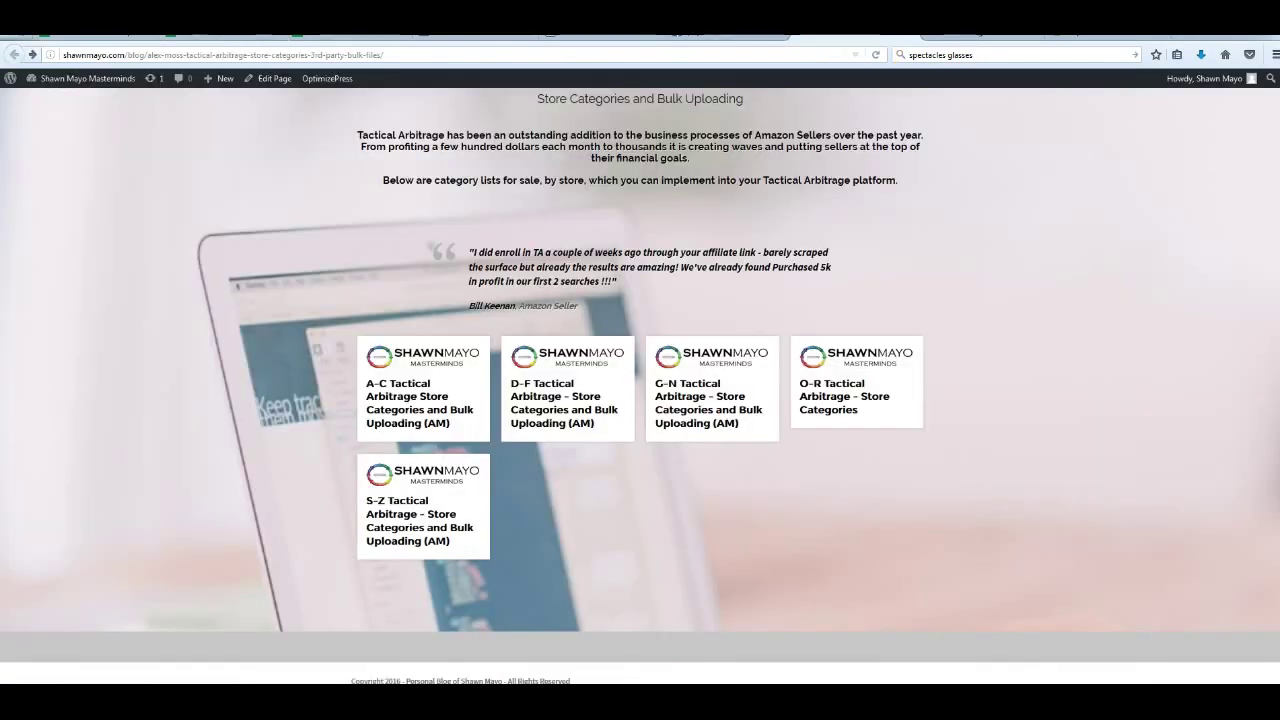
pyautogui.hotkey('ctrl', 'Tab')
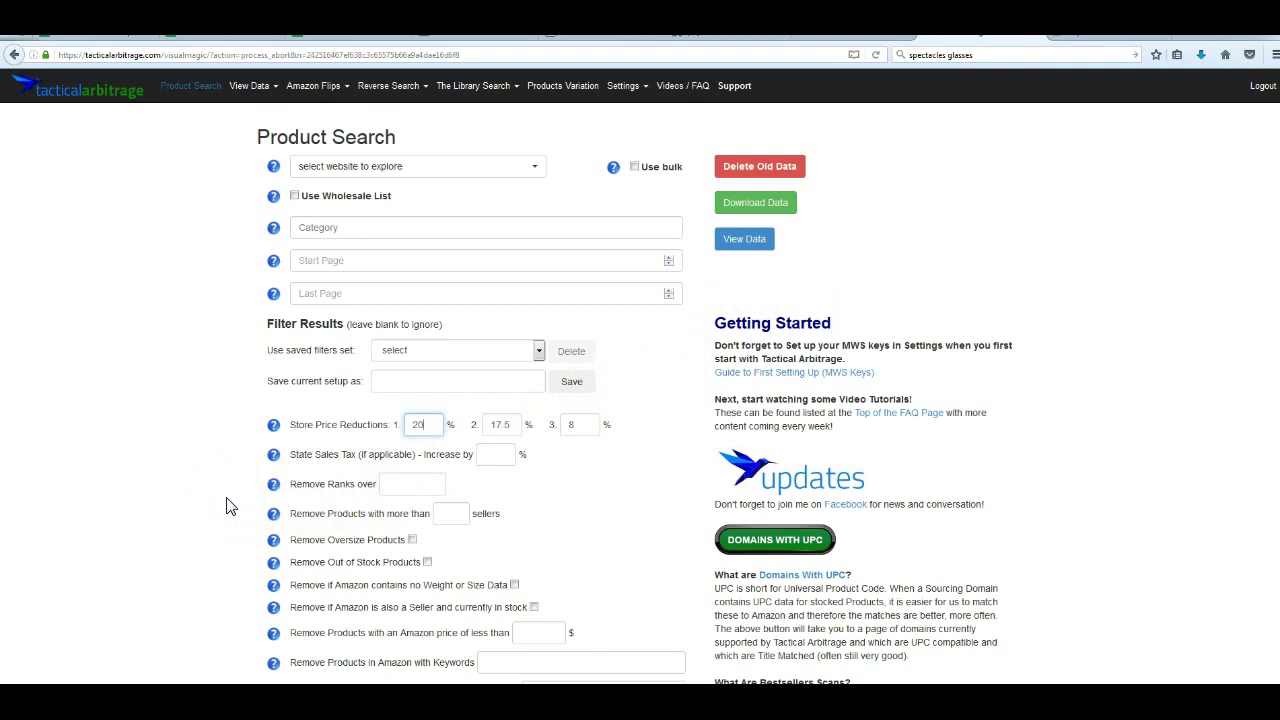
pyautogui.moveTo(240, 485)
pyautogui.mouseDown()
pyautogui.moveTo(214, 480)
pyautogui.moveTo(190, 497)
pyautogui.mouseUp()
pyautogui.moveTo(193, 504)
pyautogui.mouseDown()
pyautogui.moveTo(157, 514)
pyautogui.moveTo(4, 675)
pyautogui.mouseUp()
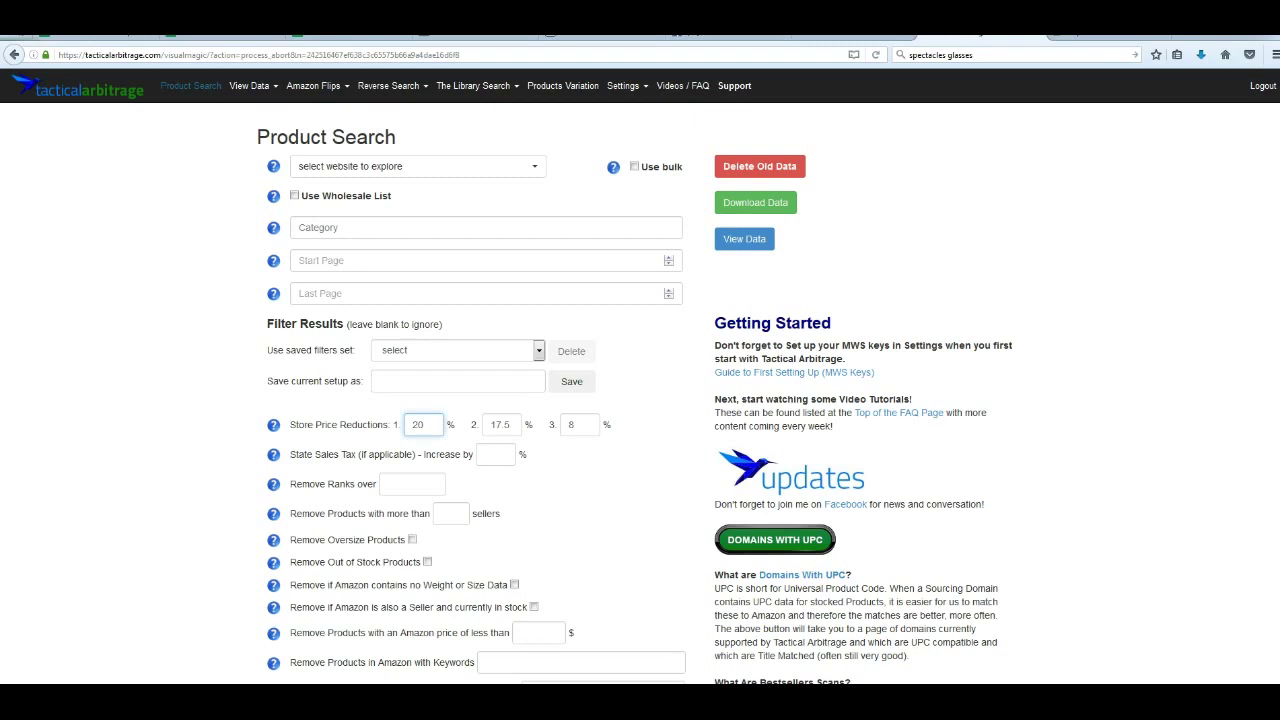